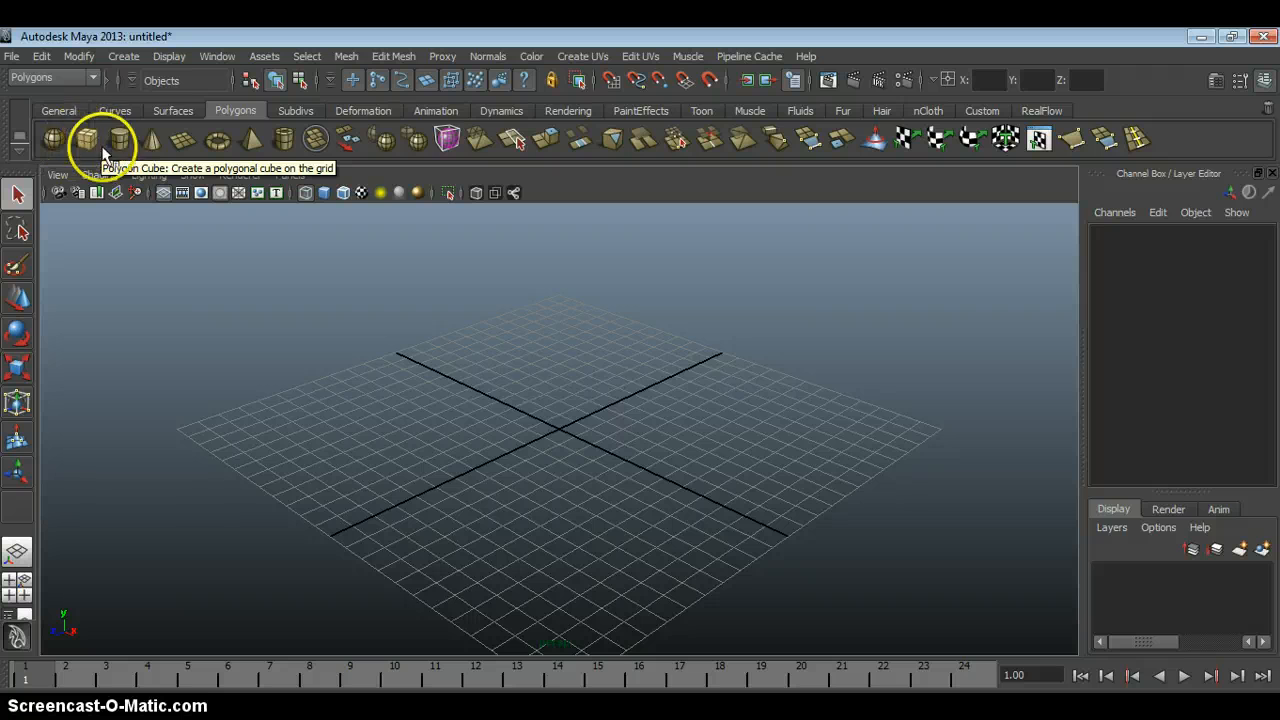
Create a polygon cube centred at about X -1.83, Y 1.74, Z 1.26 and display it shaded.
click(90, 140)
click(511, 425)
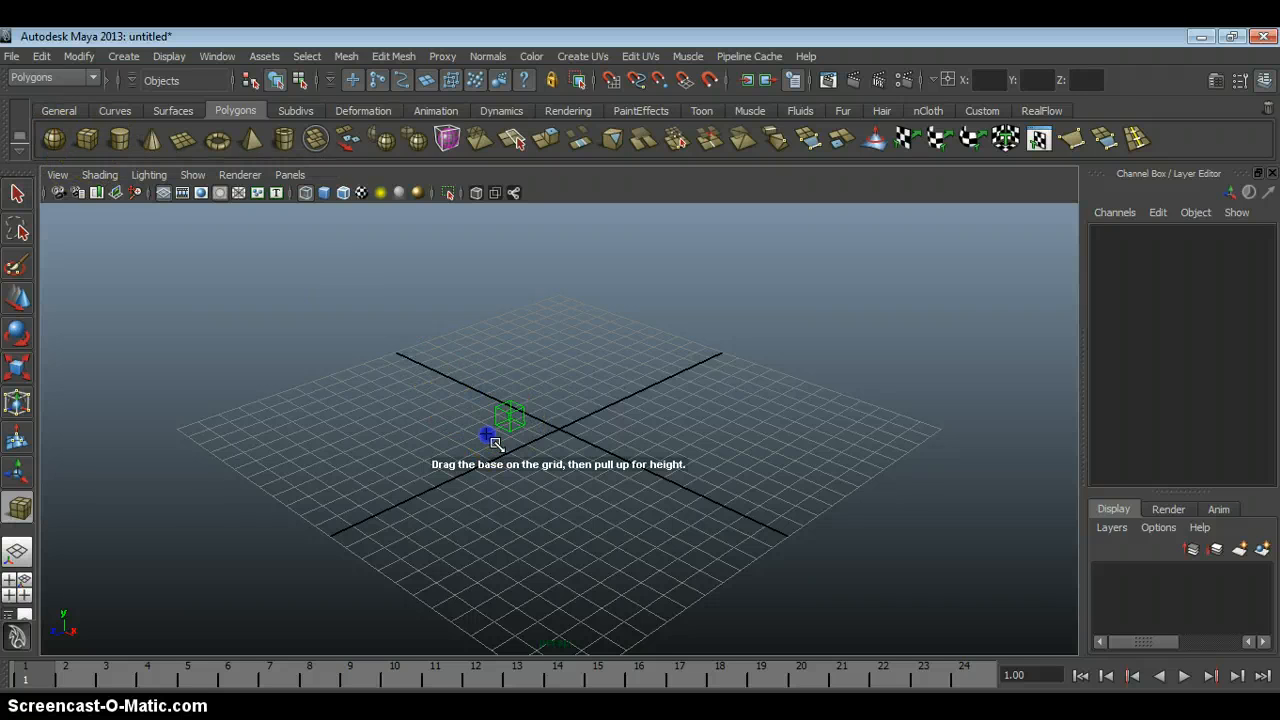
key(5)
alt+drag(575, 398, 500, 390)
alt+right_drag(500, 390, 503, 403)
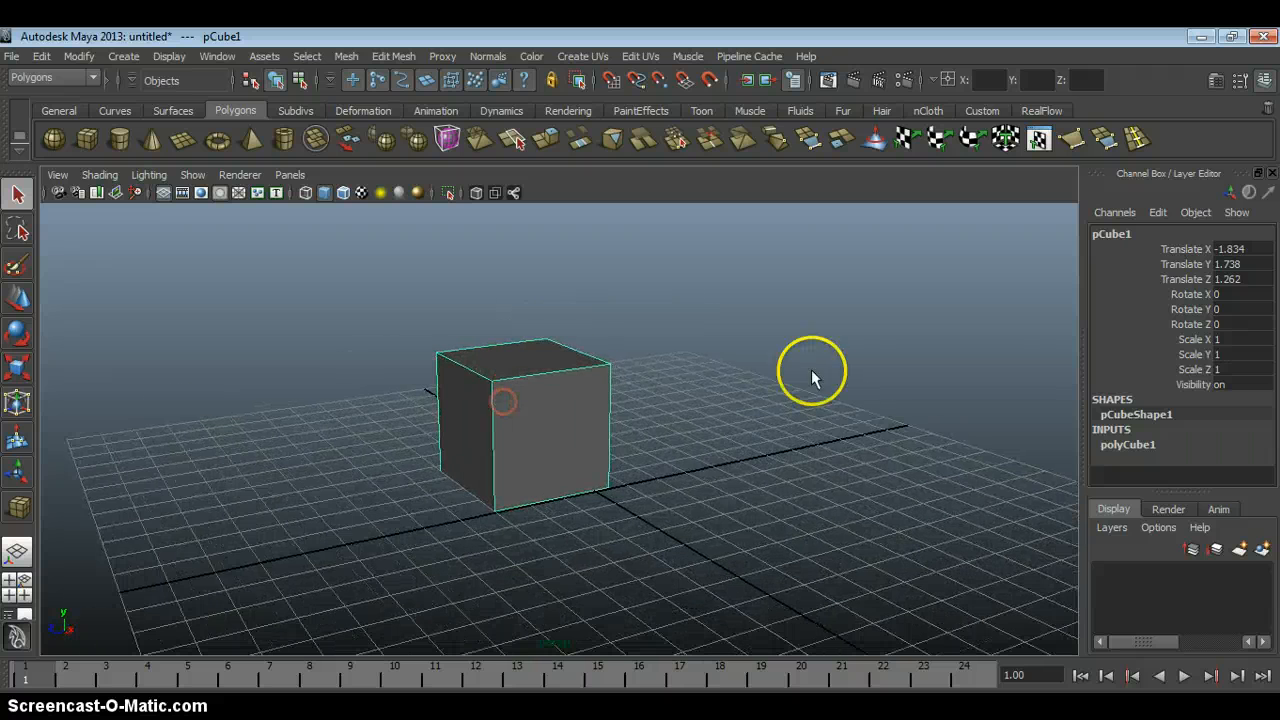
alt+drag(509, 403, 740, 404)
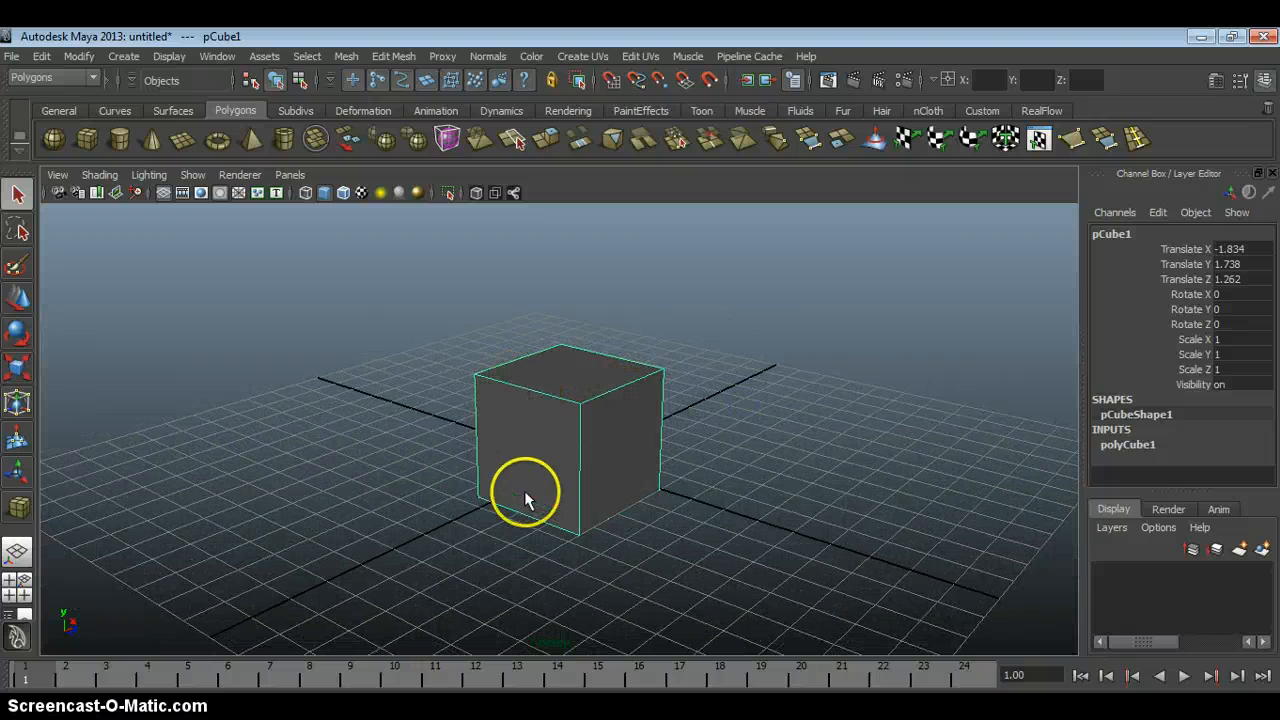
alt+drag(698, 453, 640, 428)
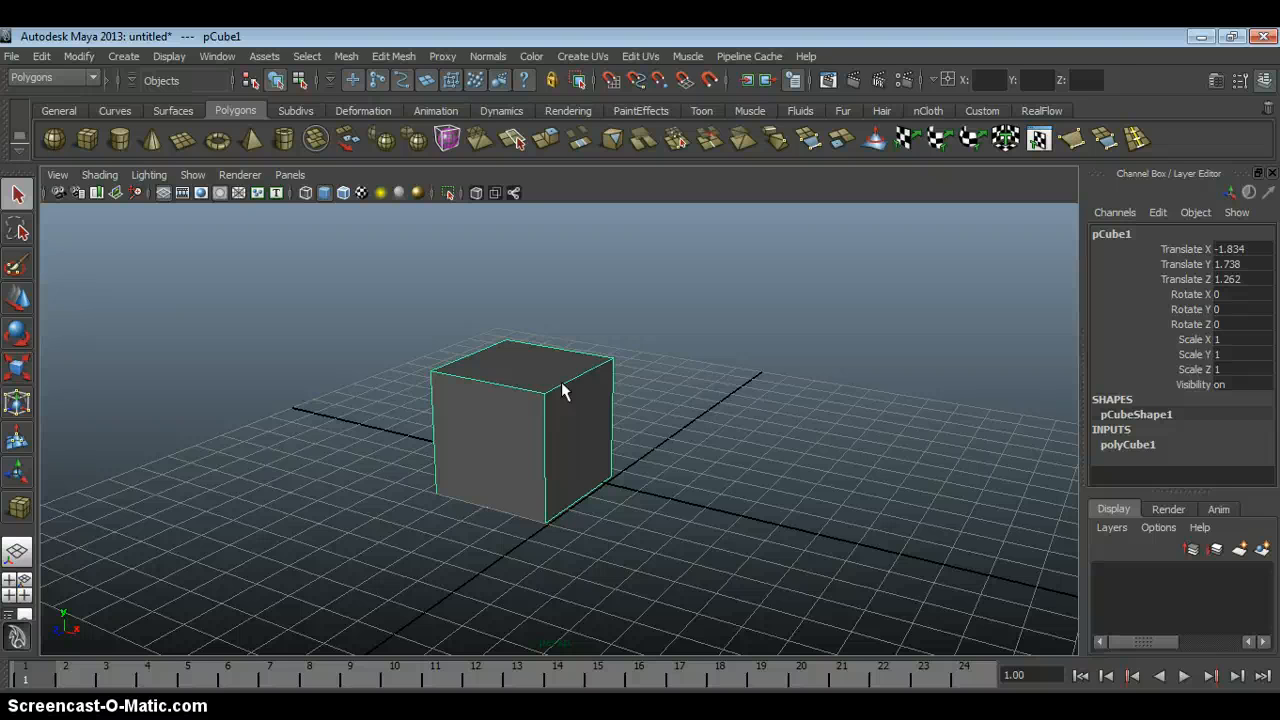
Select one side face of the cube in face mode and clear the selection again.
alt+right_drag(610, 358, 580, 408)
click(577, 418)
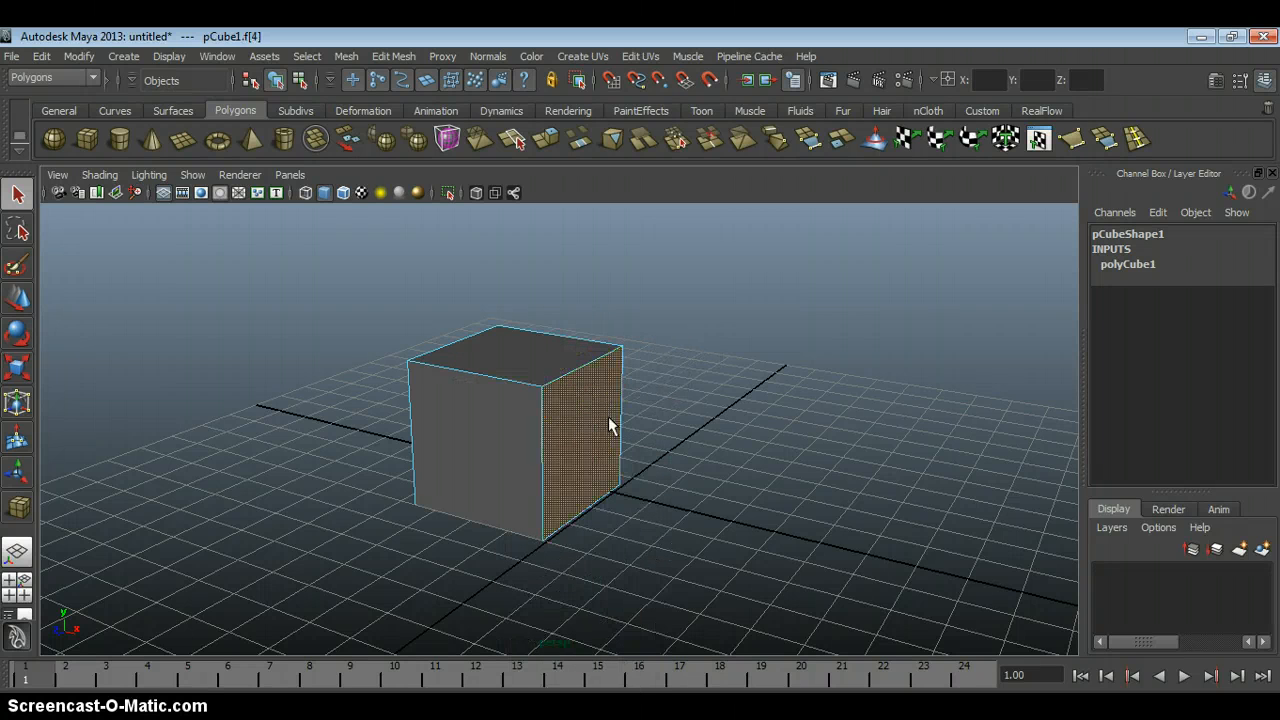
click(663, 392)
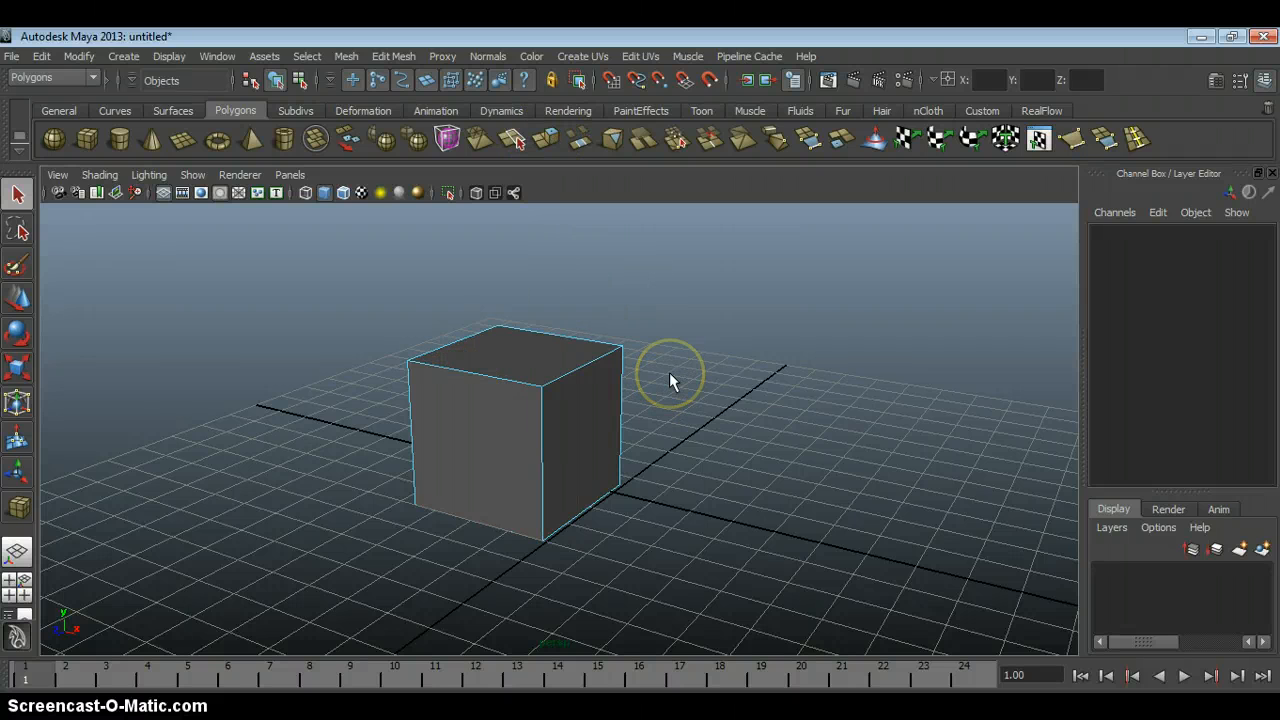
scroll(676, 355, down, 3)
alt+drag(645, 330, 687, 333)
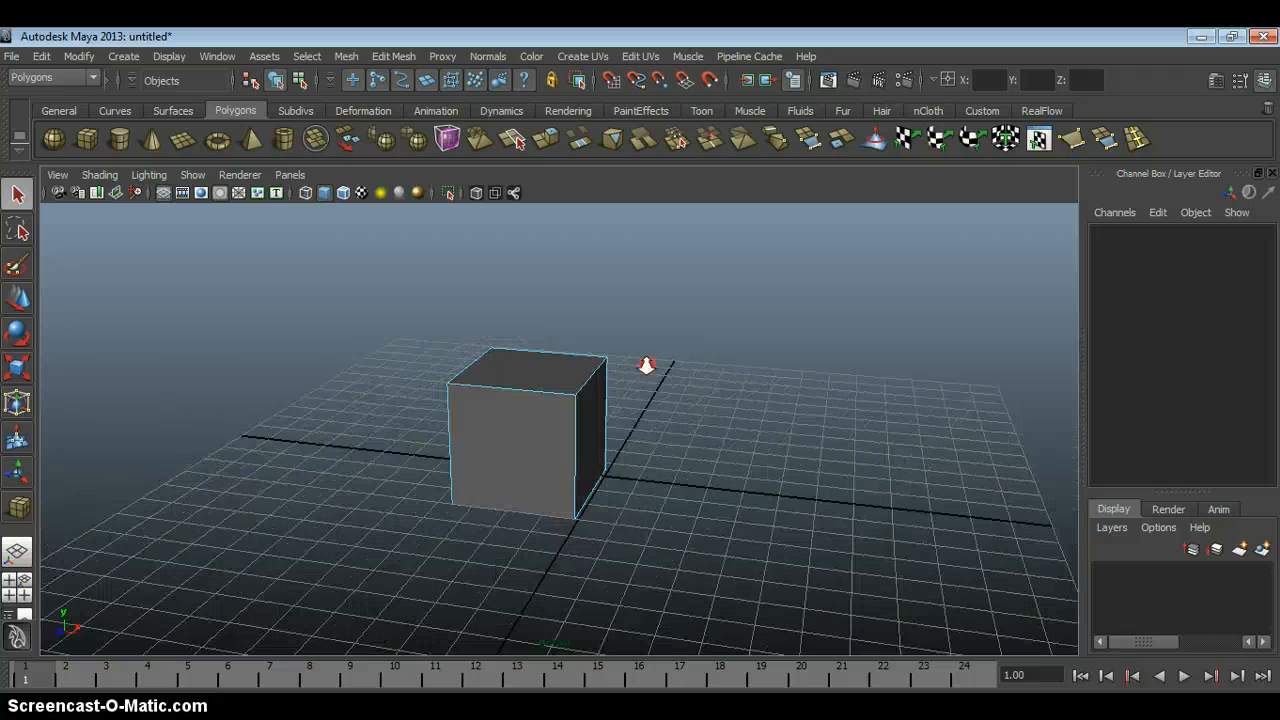
scroll(647, 367, up, 2)
key(F8)
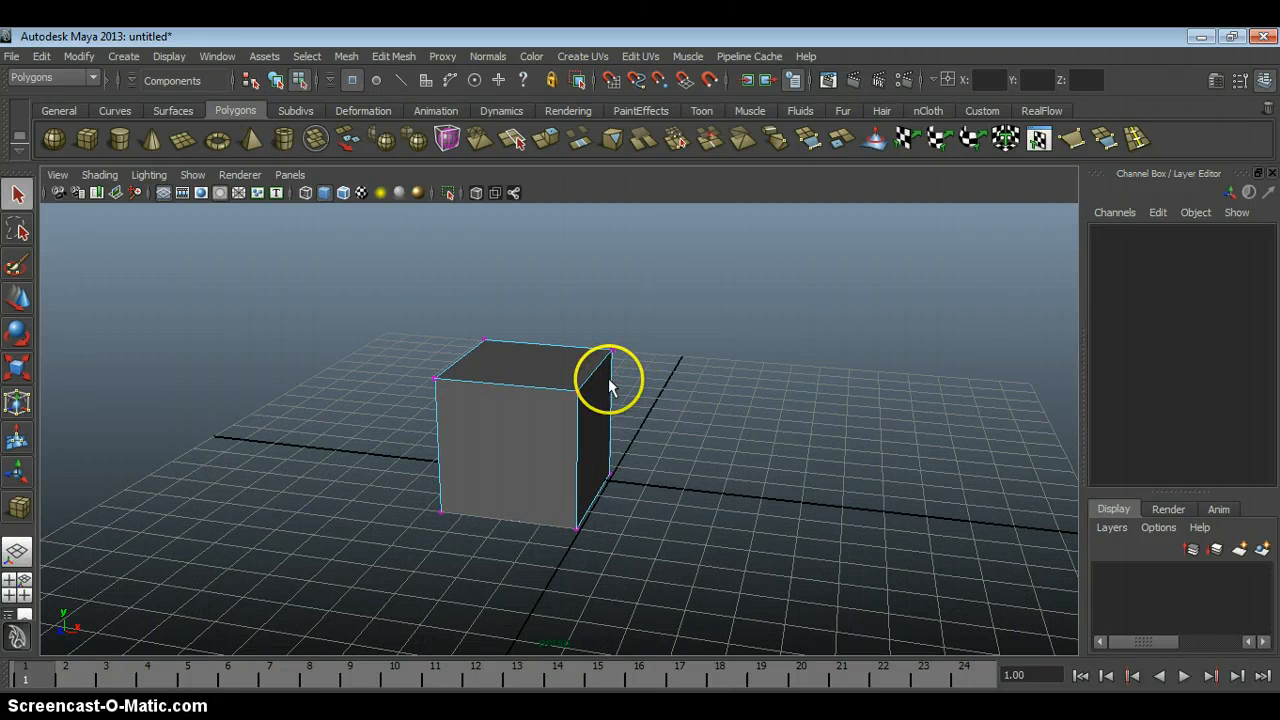
Return to object mode and move the cube along the X axis to about -5.7.
key(F8)
key(w)
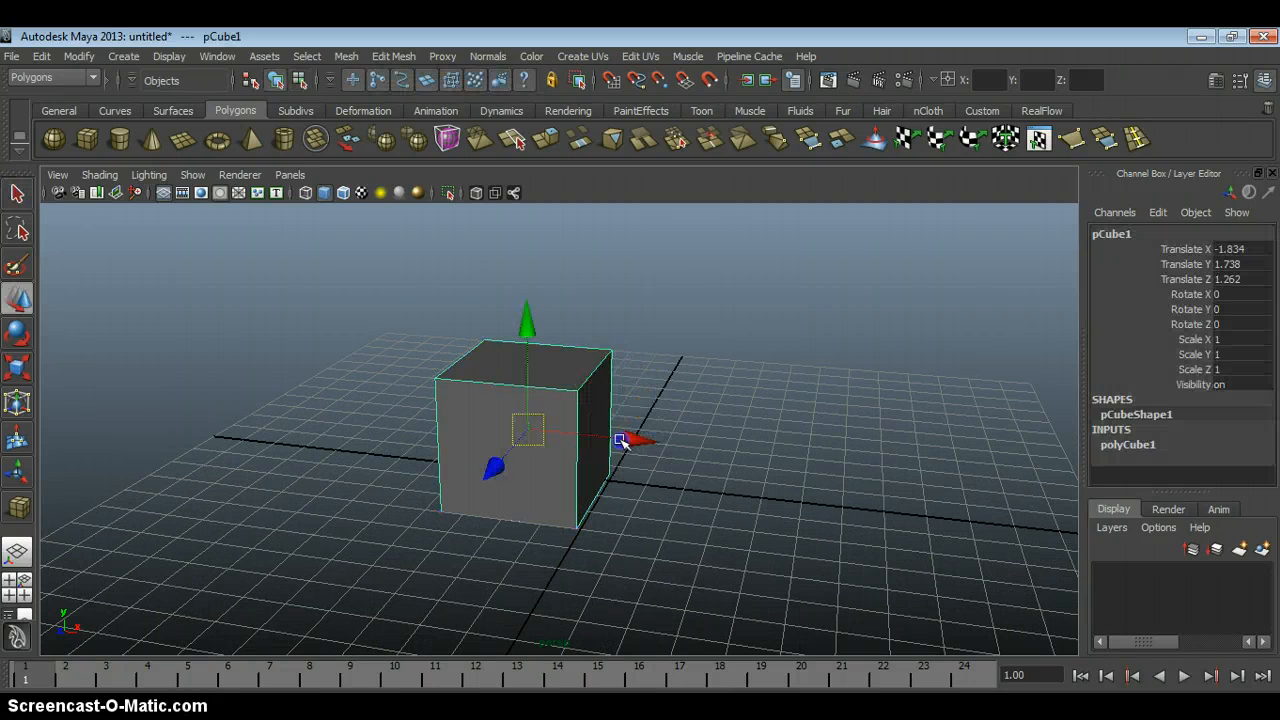
drag(620, 440, 482, 441)
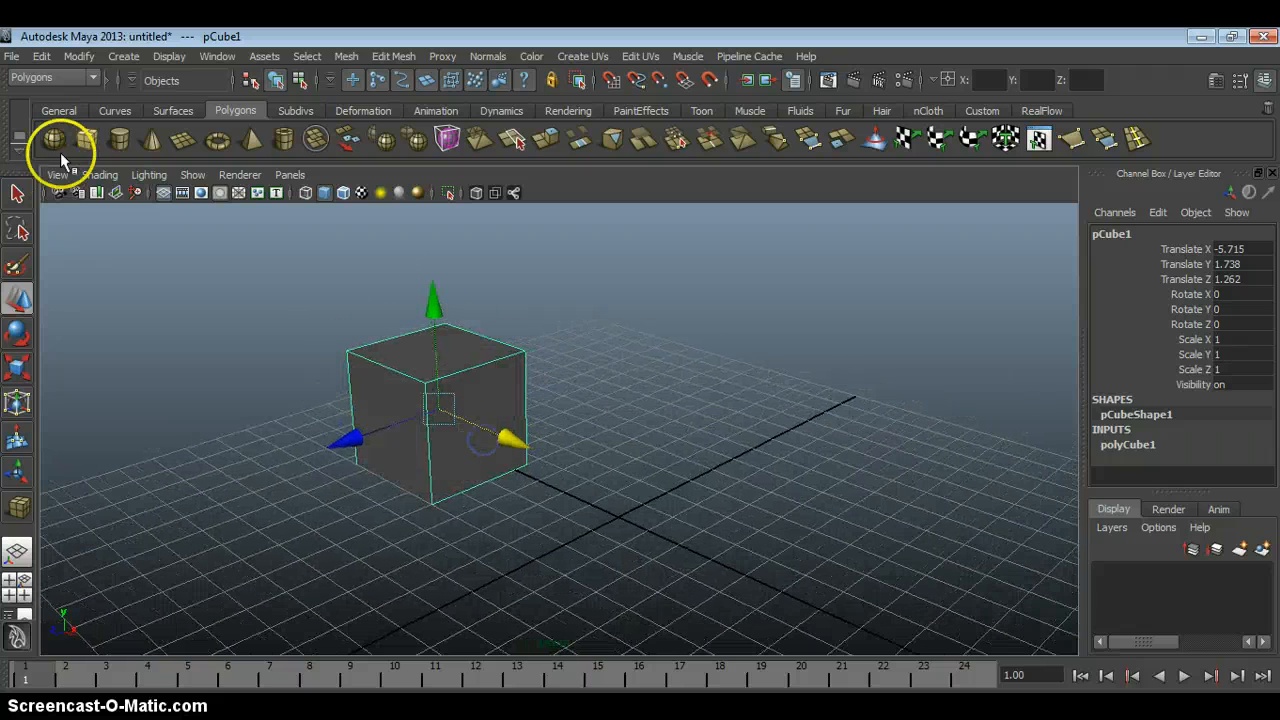
Create a polygon sphere of about 2.73 radius near X -1.57, Z -7.27, and a polygon cylinder in front of it.
drag(738, 422, 686, 451)
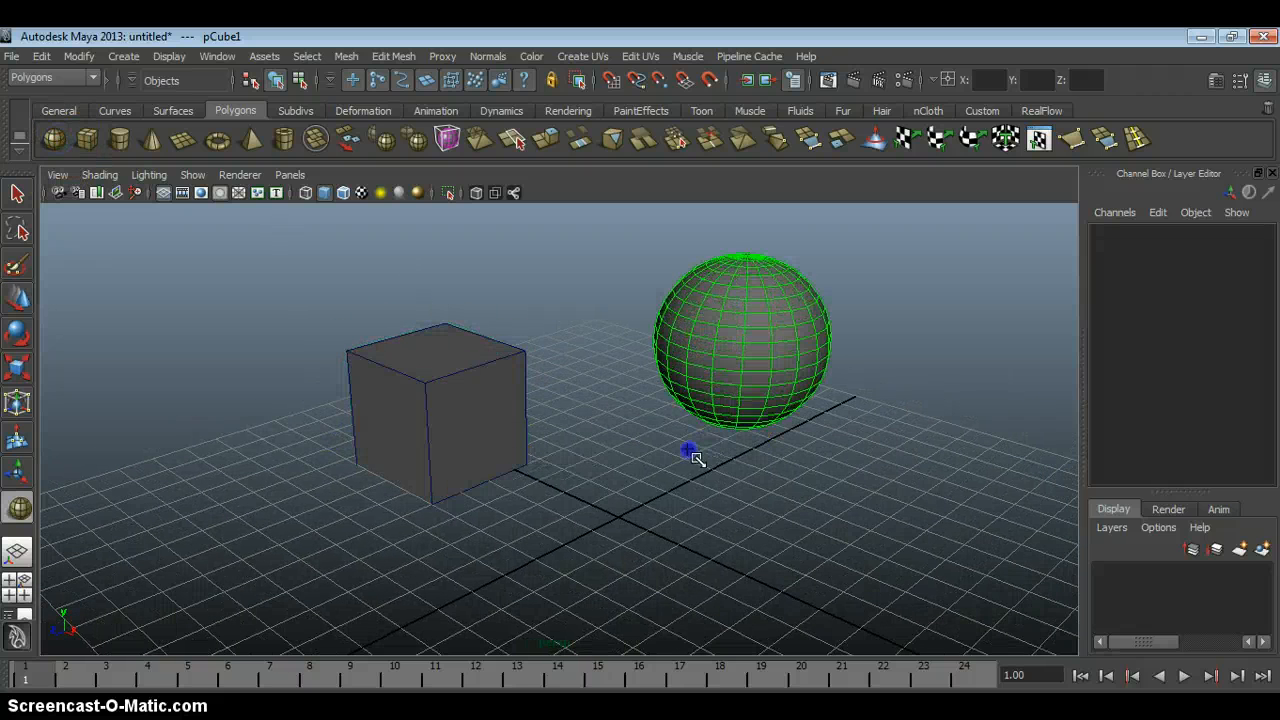
alt+drag(571, 374, 556, 426)
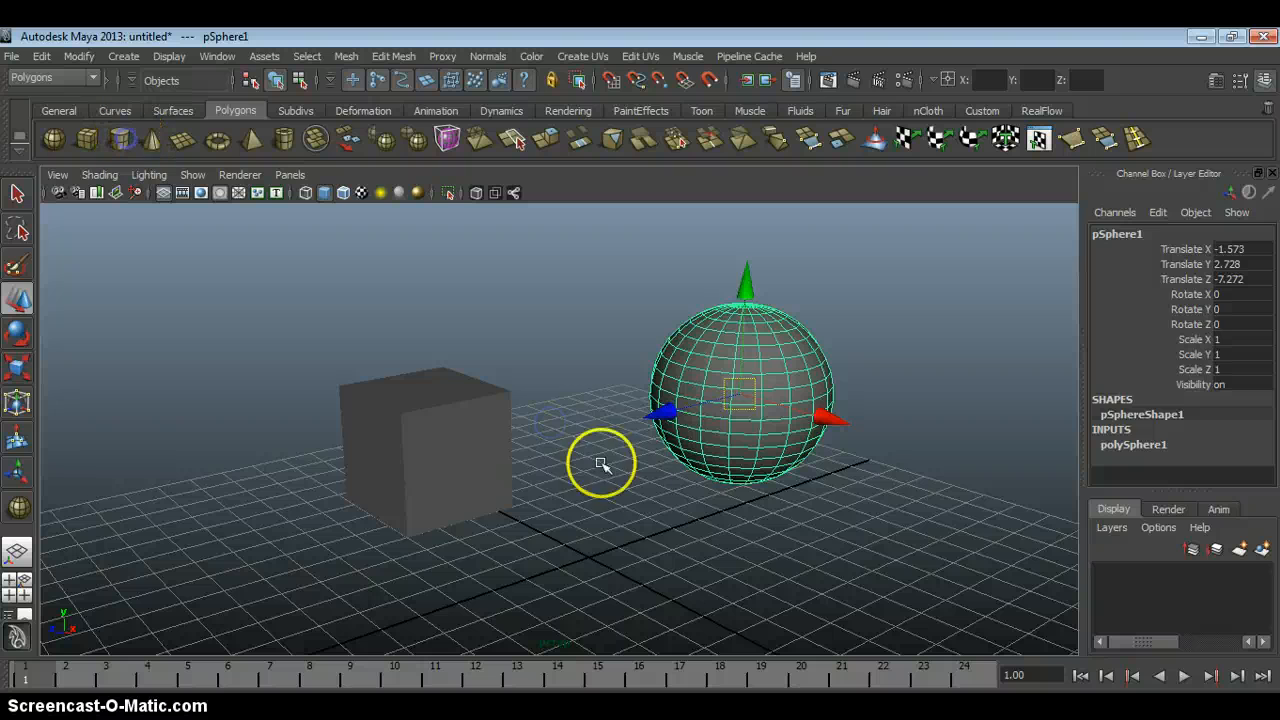
drag(654, 556, 616, 584)
alt+drag(646, 549, 605, 538)
Create a polygon cone at about X 7.75, Z -5.05 and a flat polygon plane at about X -9.23, Z -9.46.
click(178, 150)
alt+drag(685, 411, 763, 446)
drag(842, 435, 799, 465)
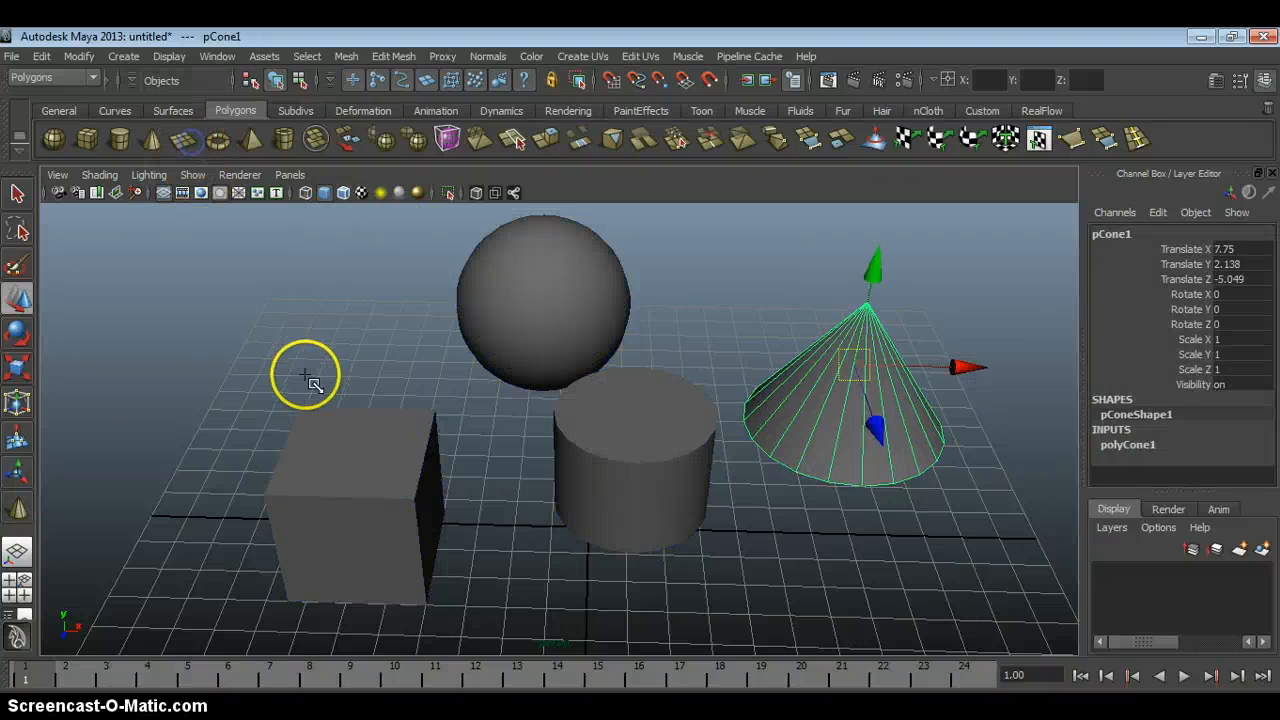
drag(306, 375, 229, 400)
Create a polygon torus behind the sphere and a polygon pyramid at about X -15.6, Z -11.1.
click(214, 146)
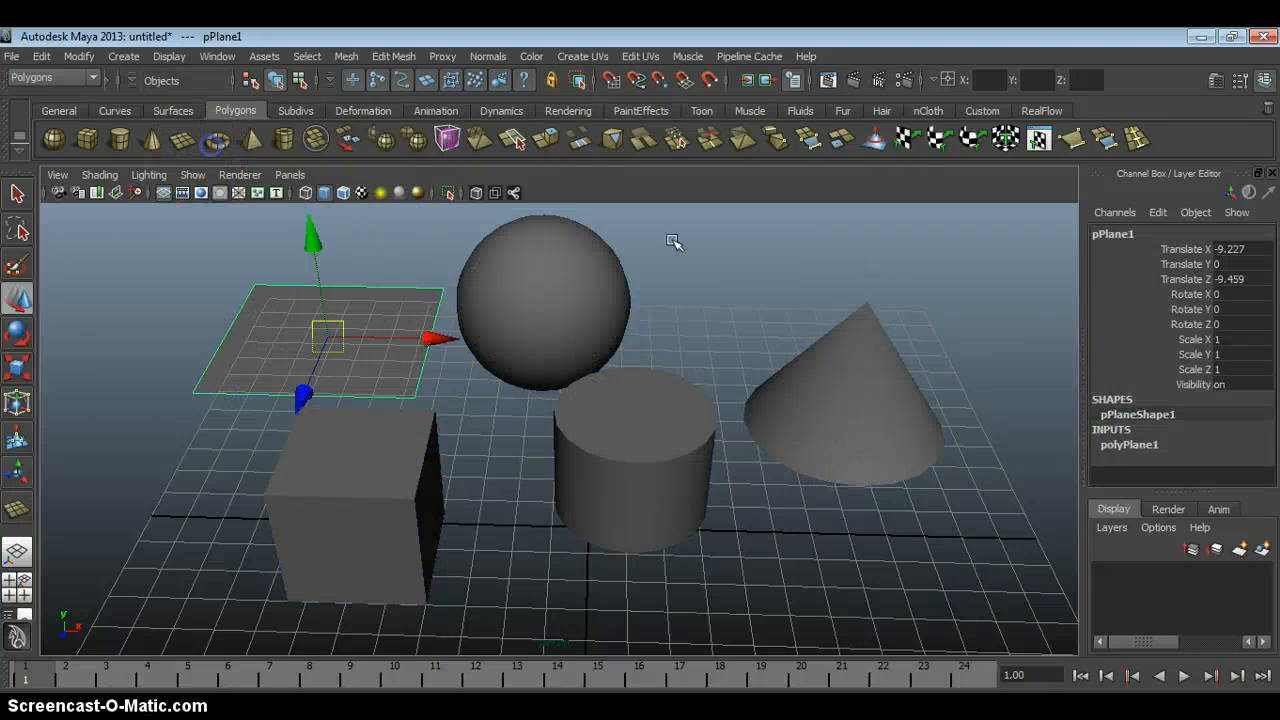
drag(730, 262, 711, 305)
click(249, 147)
alt+middle_drag(297, 304, 377, 334)
drag(227, 333, 206, 366)
Create a polygon pipe beside the cube at about X -11.1, Y 1.5, Z 1.15.
click(284, 140)
click(282, 141)
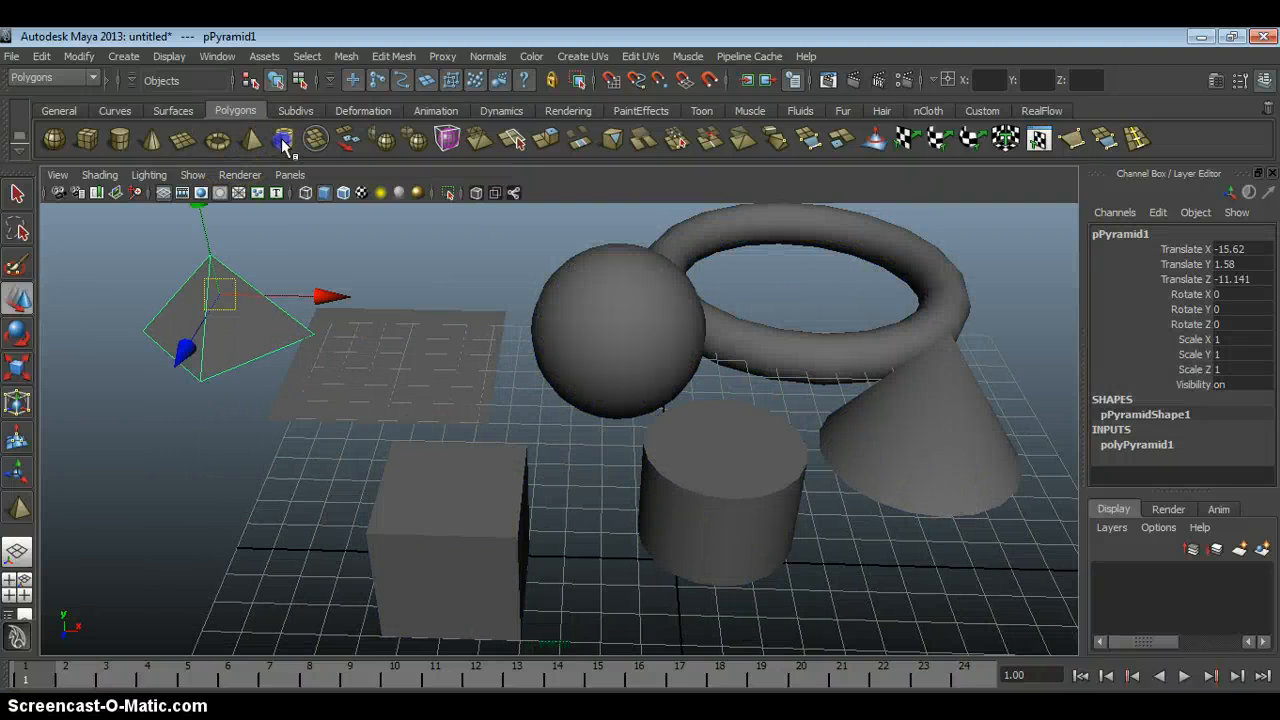
alt+middle_drag(251, 487, 450, 395)
drag(444, 491, 398, 417)
alt+drag(580, 408, 480, 414)
alt+right_drag(688, 502, 640, 371)
alt+drag(640, 371, 590, 355)
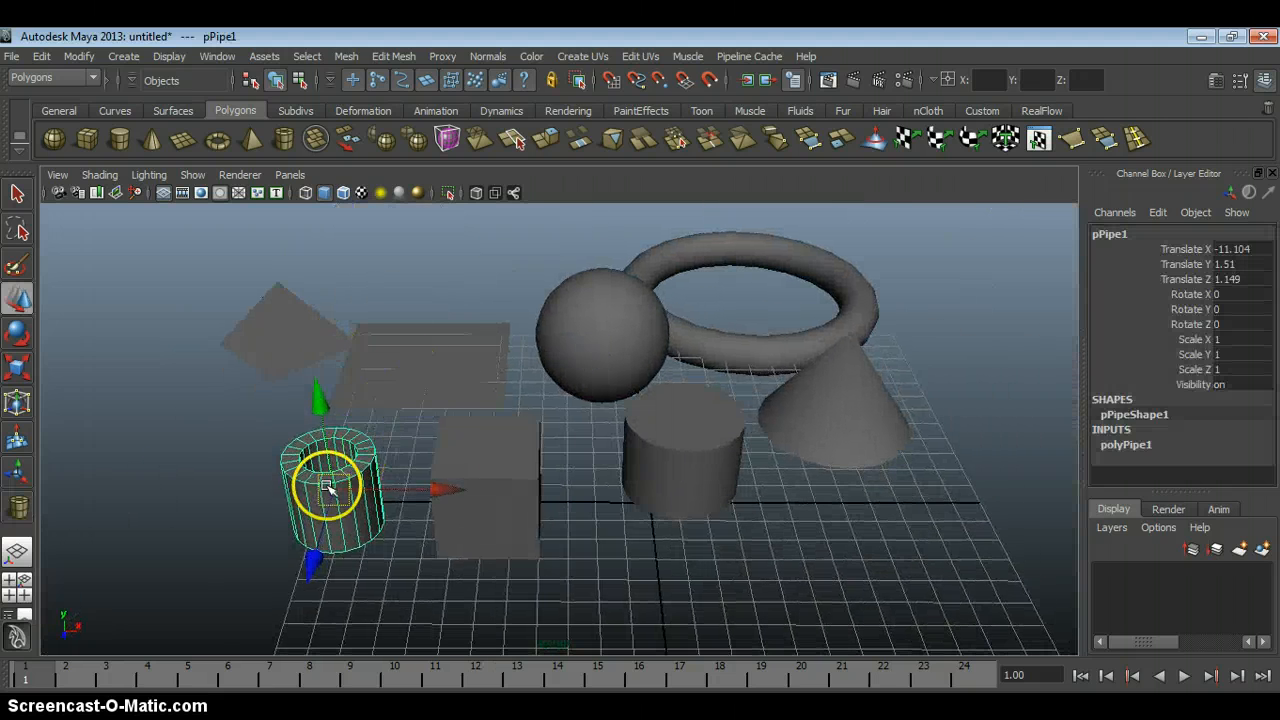
Delete every primitive except the sphere: the torus, cylinder, cone, plane, cube, pipe and pyramid.
click(591, 508)
alt+drag(597, 500, 573, 465)
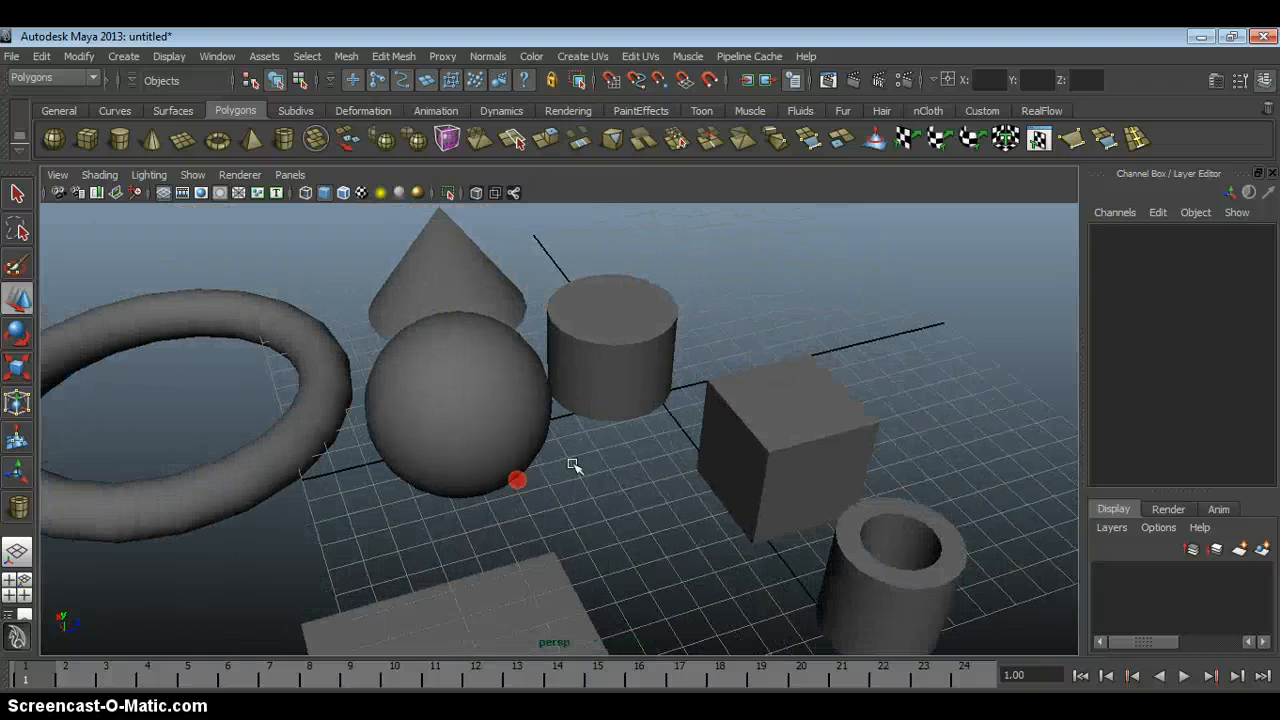
click(394, 357)
click(334, 360)
click(580, 325)
click(449, 266)
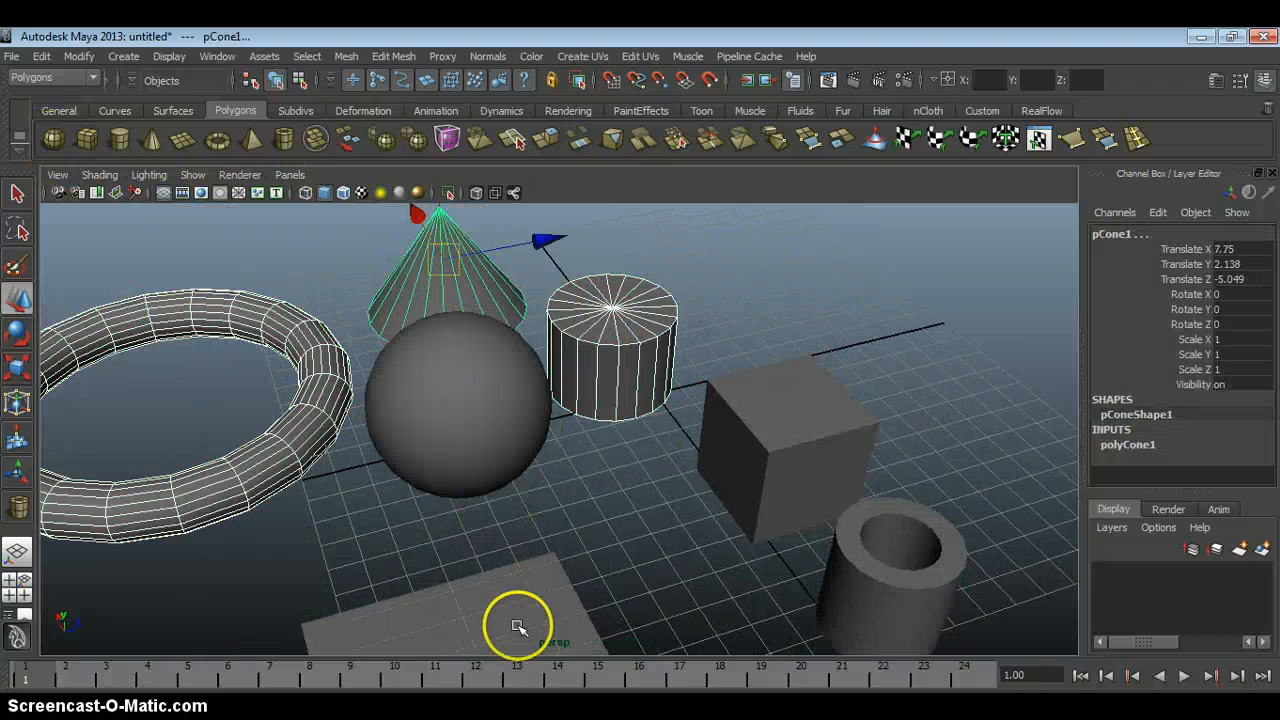
click(514, 621)
click(774, 447)
click(879, 527)
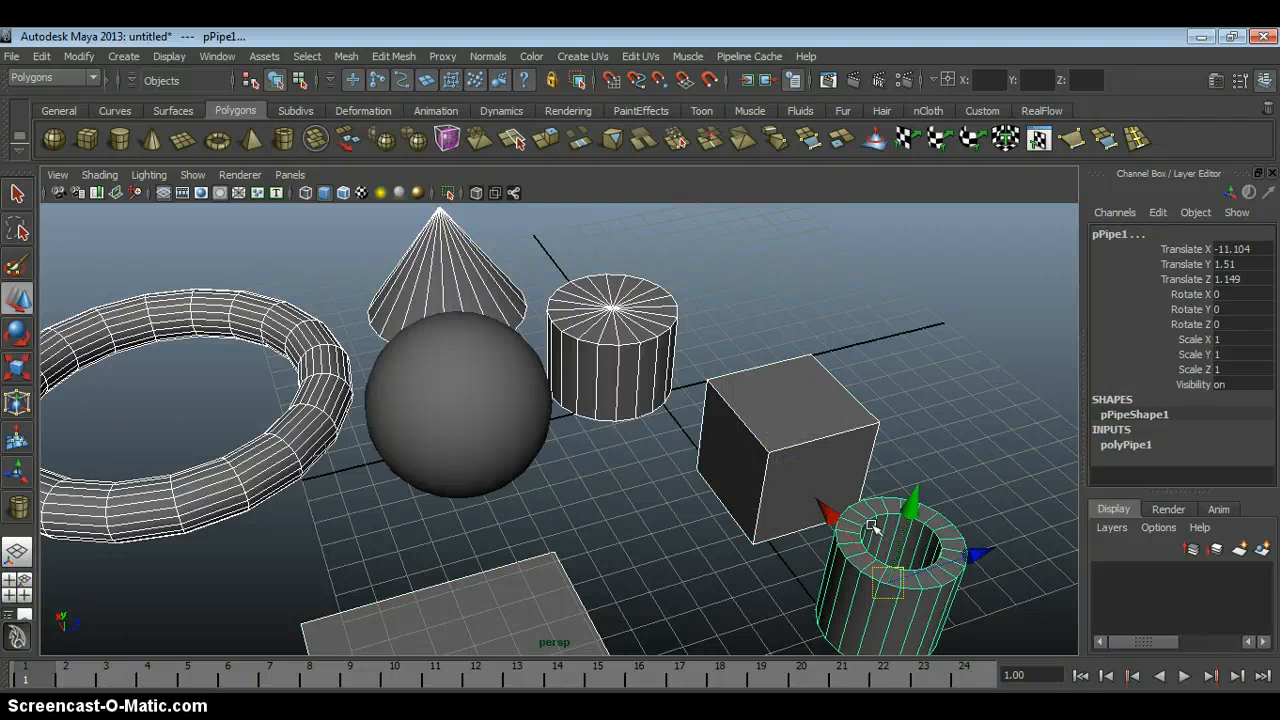
click(586, 443)
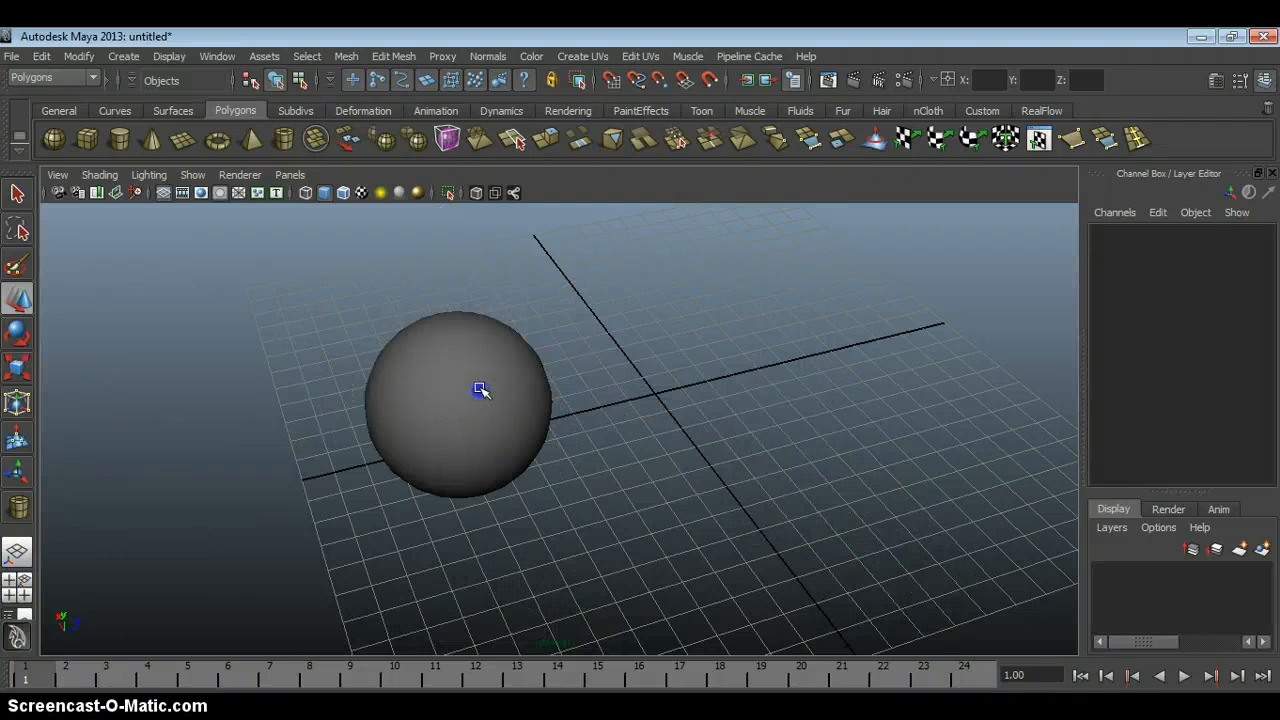
click(477, 391)
alt+drag(477, 391, 206, 417)
click(210, 414)
key(Delete)
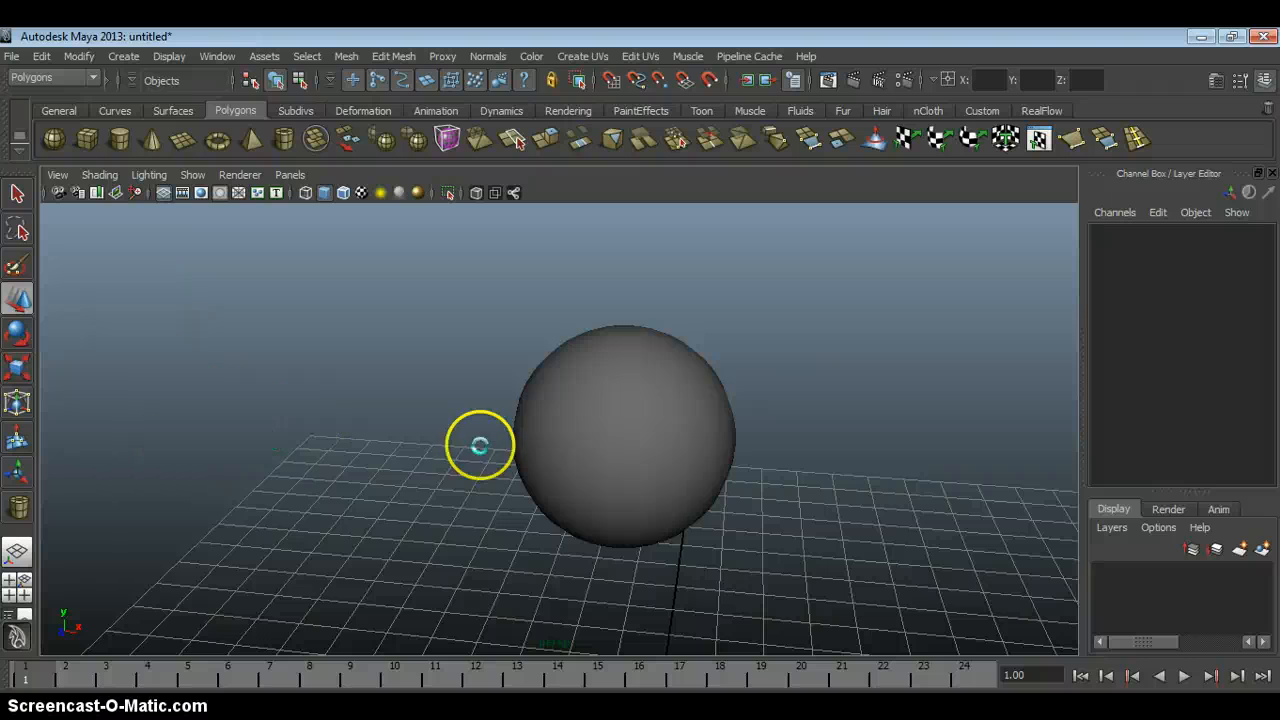
Select the remaining sphere and expand its polySphere1 creation settings to show the radius and subdivisions.
click(622, 446)
alt+drag(674, 458, 620, 373)
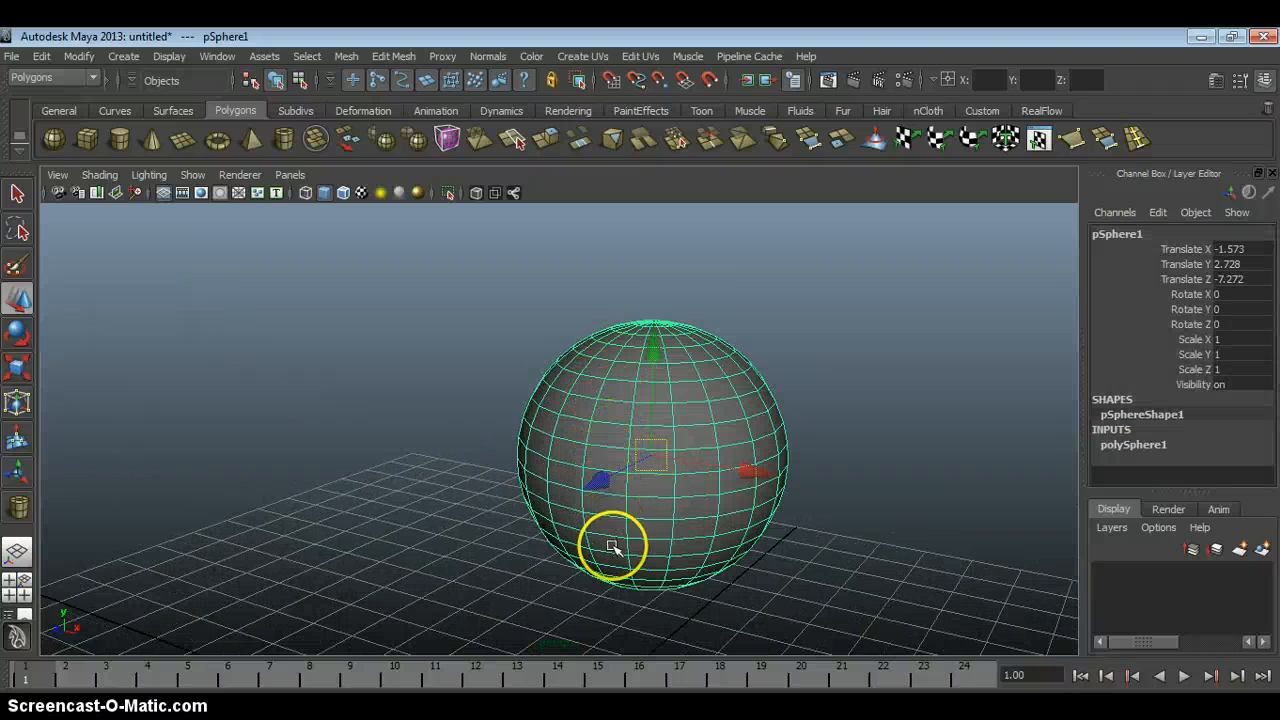
alt+drag(794, 417, 562, 372)
scroll(562, 372, up, 1)
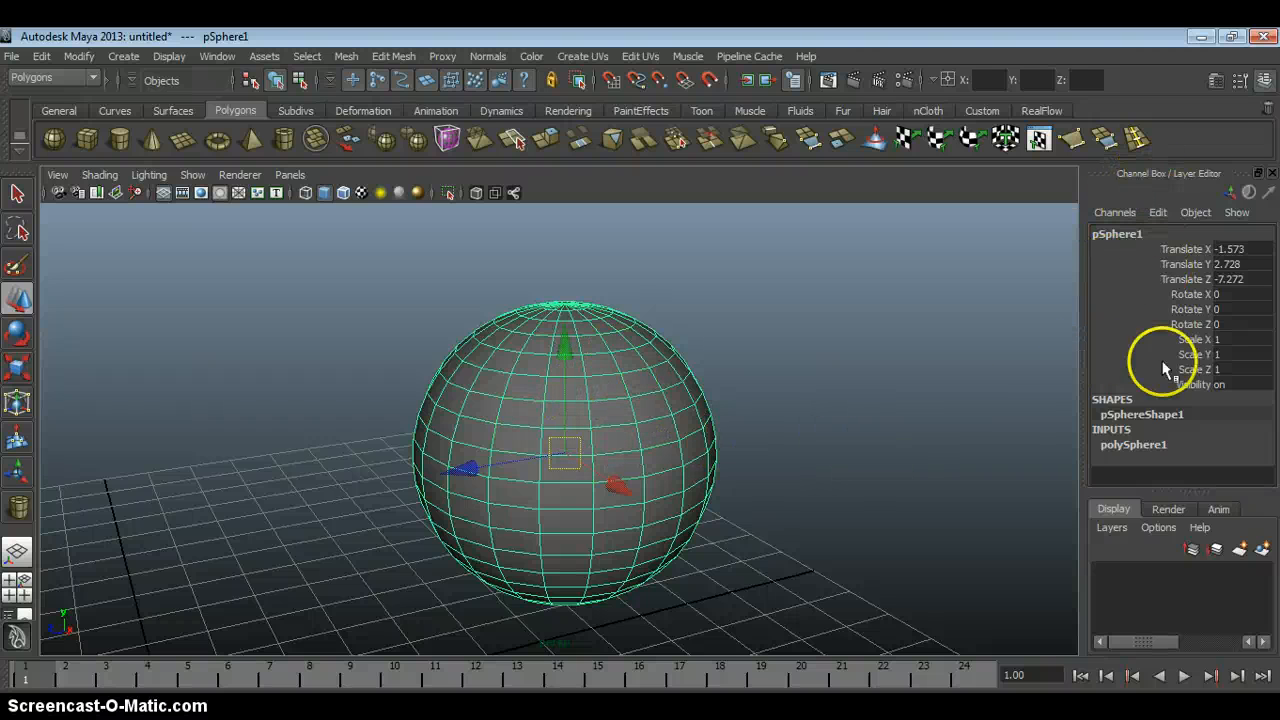
click(1133, 445)
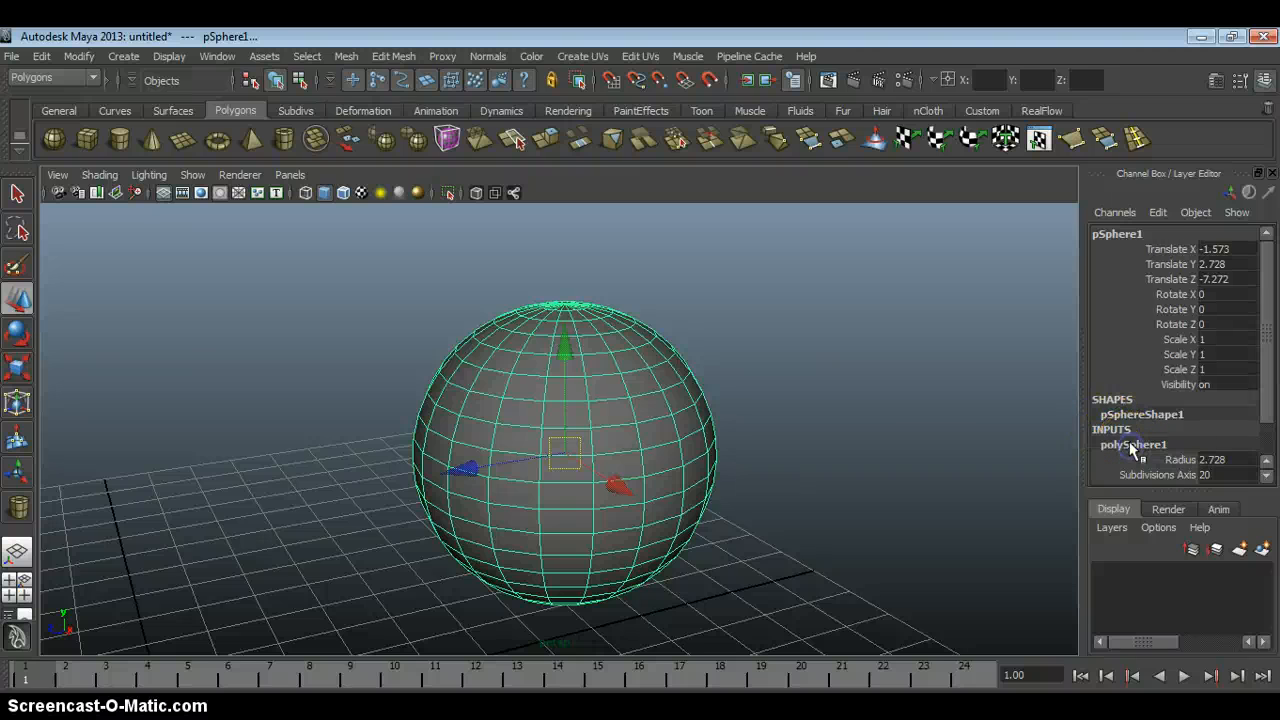
drag(1263, 404, 1266, 446)
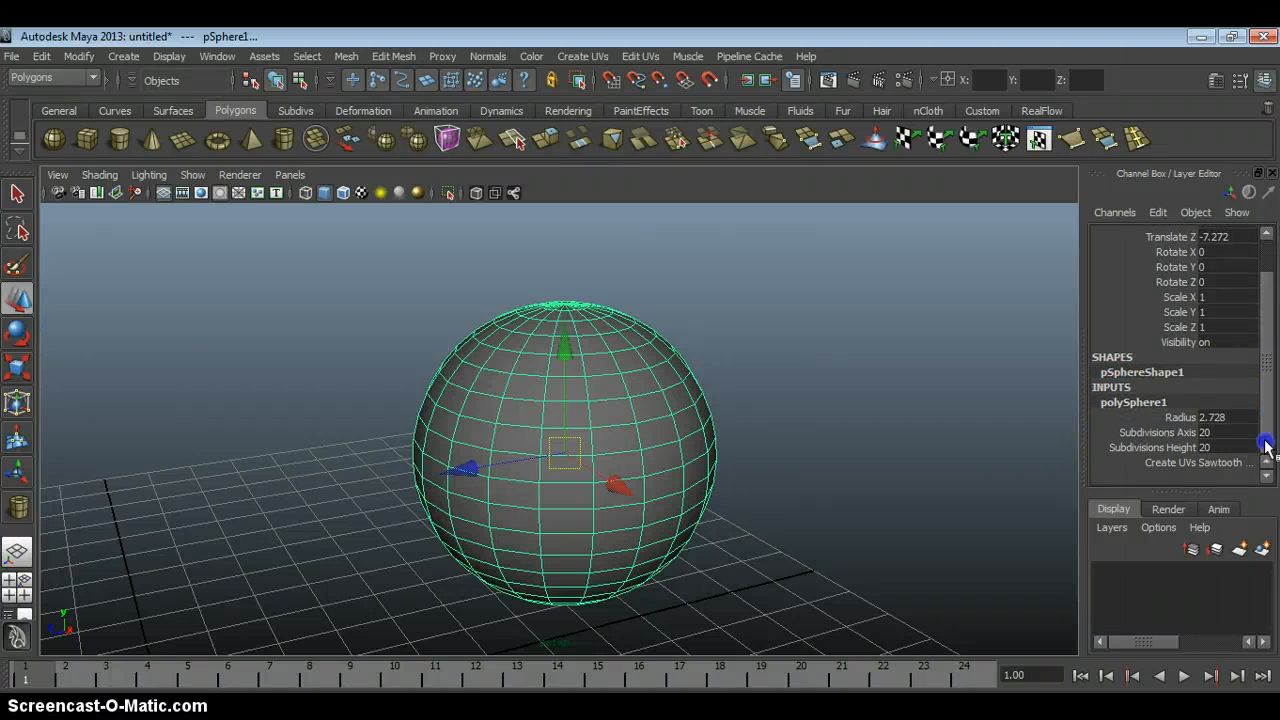
Interactively reduce the sphere's radius to 1.628, and enlarge it again to 2.128.
click(1175, 417)
mouse_move(689, 428)
middle_down()
mouse_move(651, 426)
mouse_move(684, 429)
mouse_move(672, 429)
middle_up()
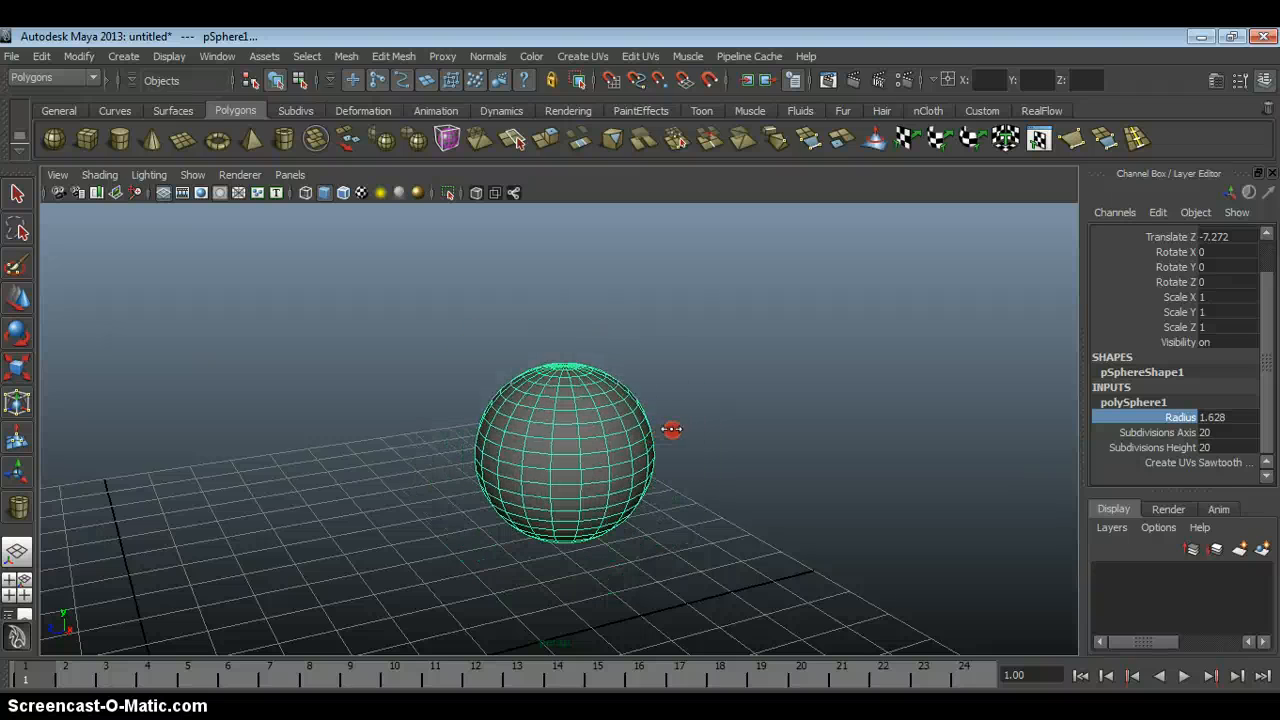
alt+drag(673, 428, 659, 383)
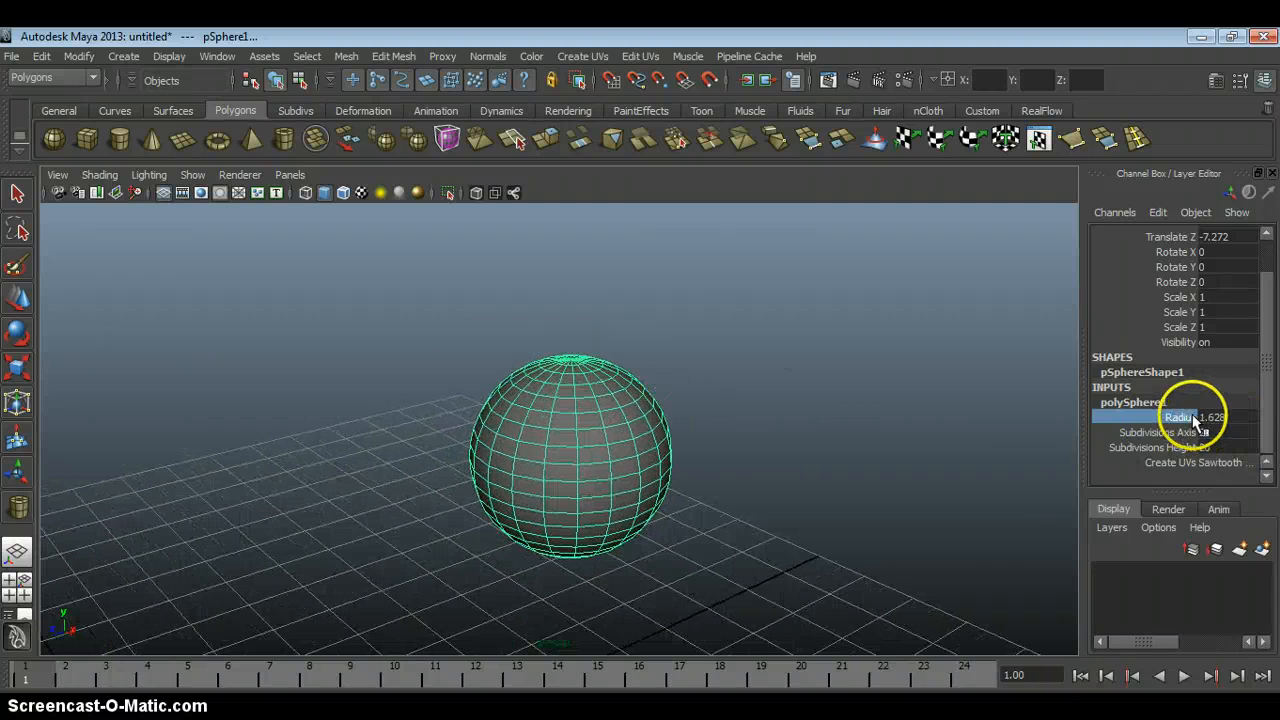
middle_drag(691, 394, 703, 401)
alt+drag(708, 425, 663, 358)
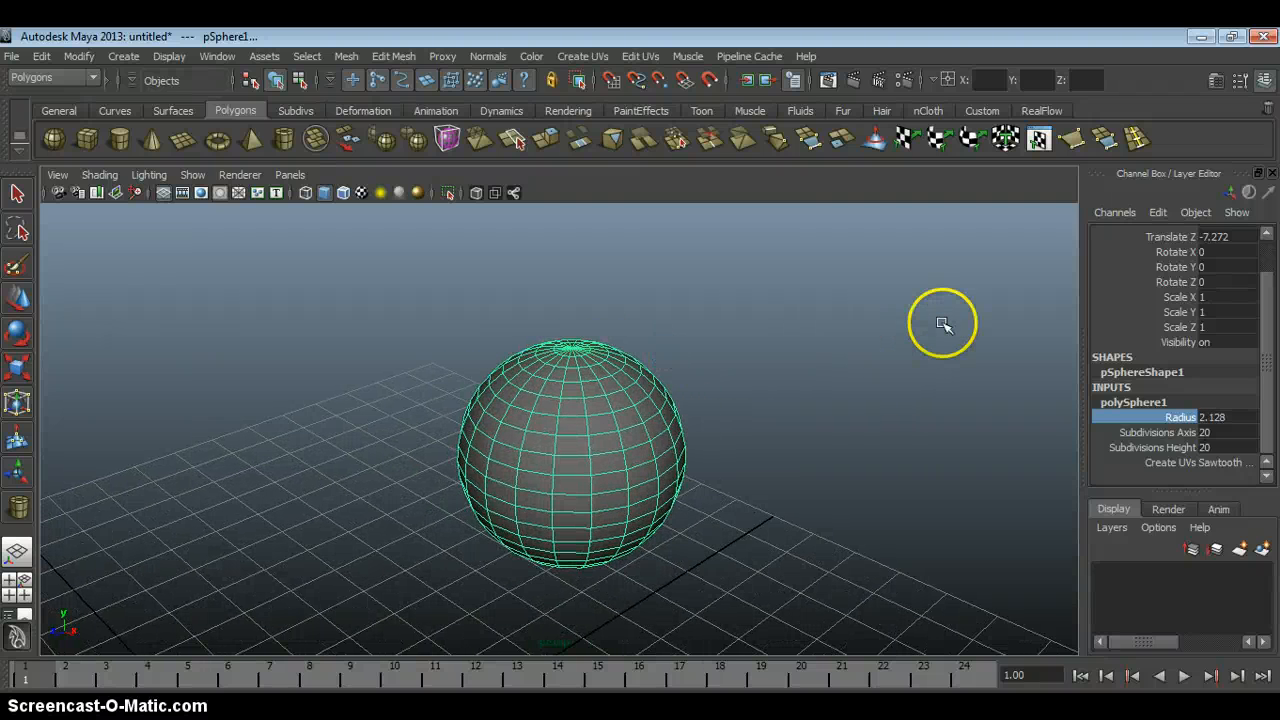
Scale the sphere to 1.2 on X, Y and Z together, and reset all three scale values to 1.
drag(1190, 300, 1192, 328)
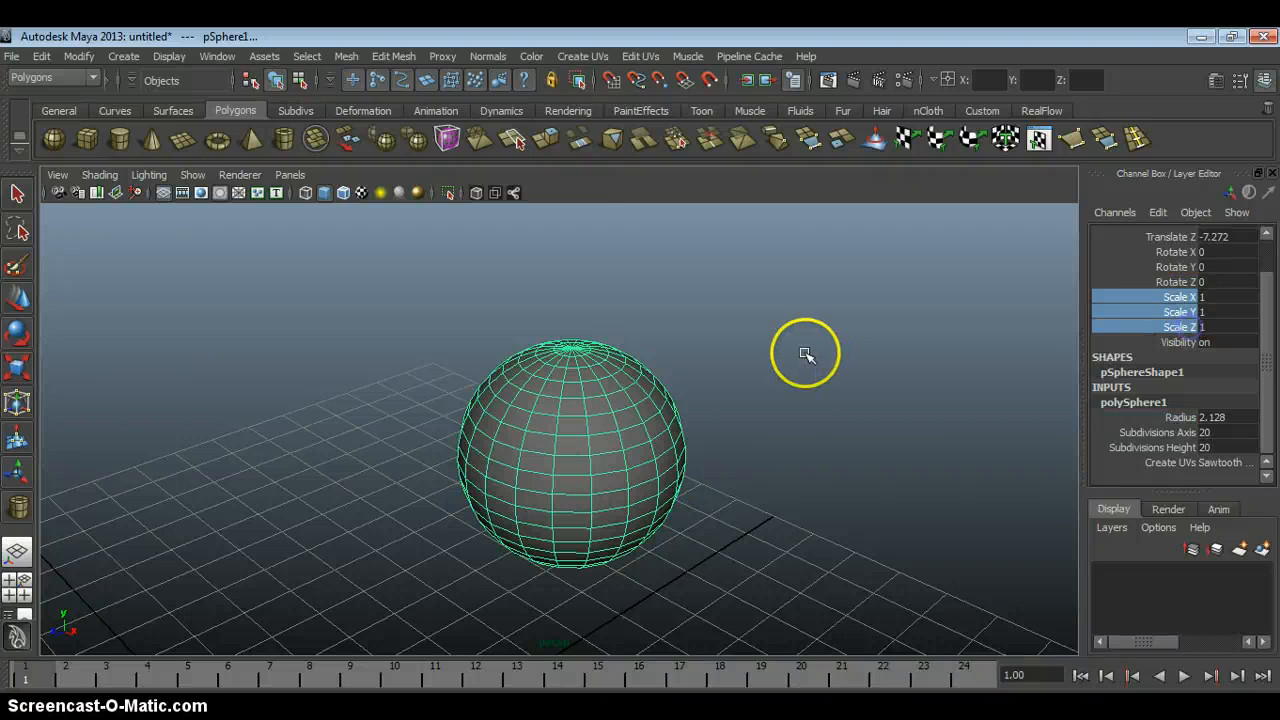
middle_drag(806, 354, 807, 355)
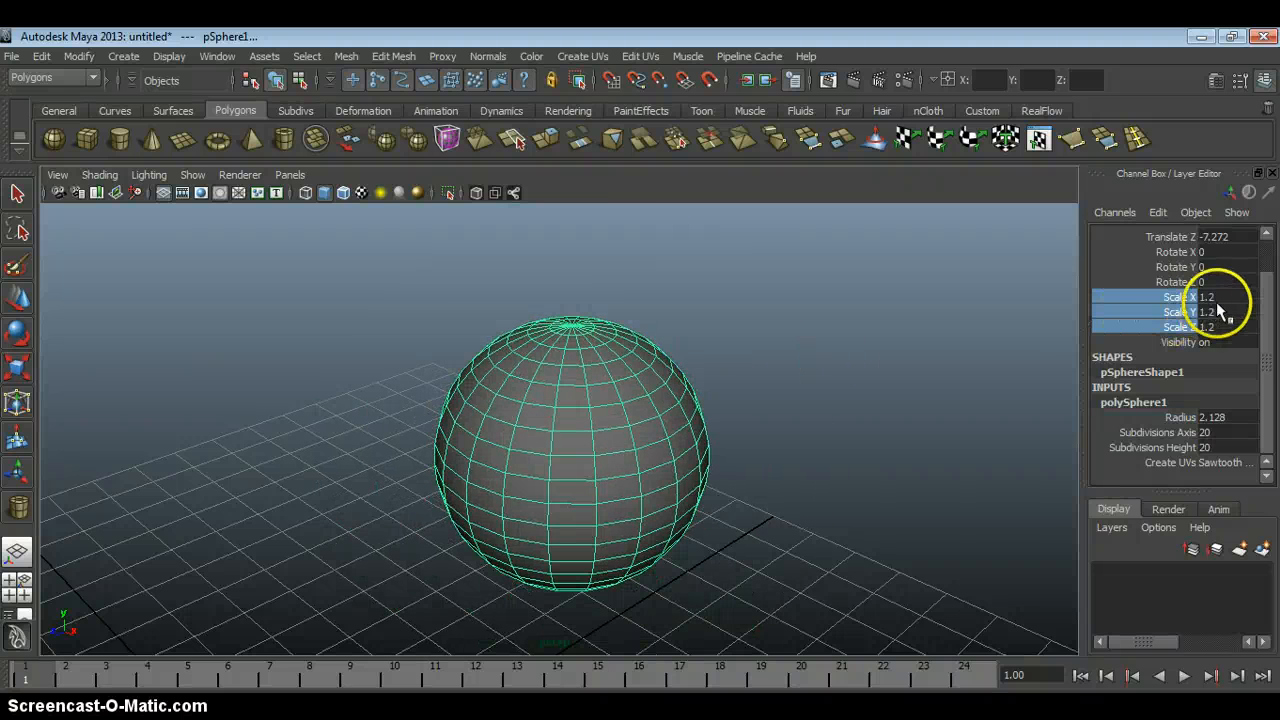
drag(1216, 300, 1214, 322)
key(Return)
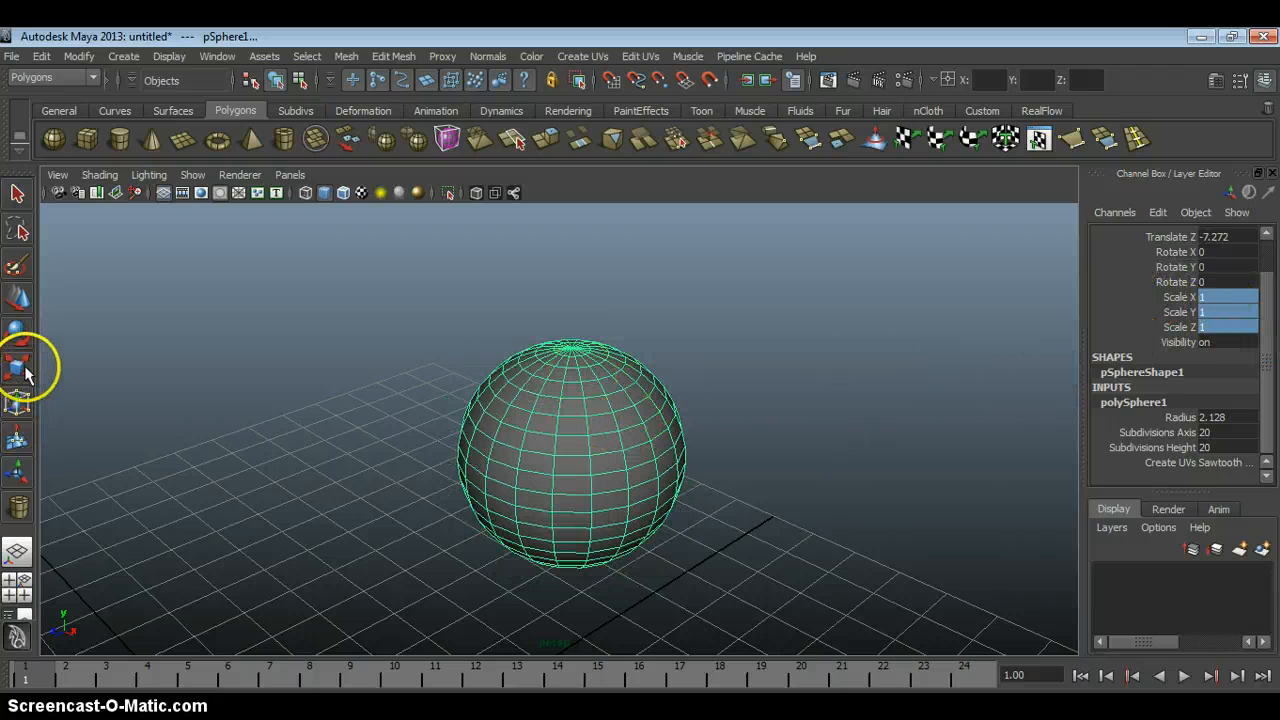
Try adjusting the sphere's radius interactively once more.
click(1180, 418)
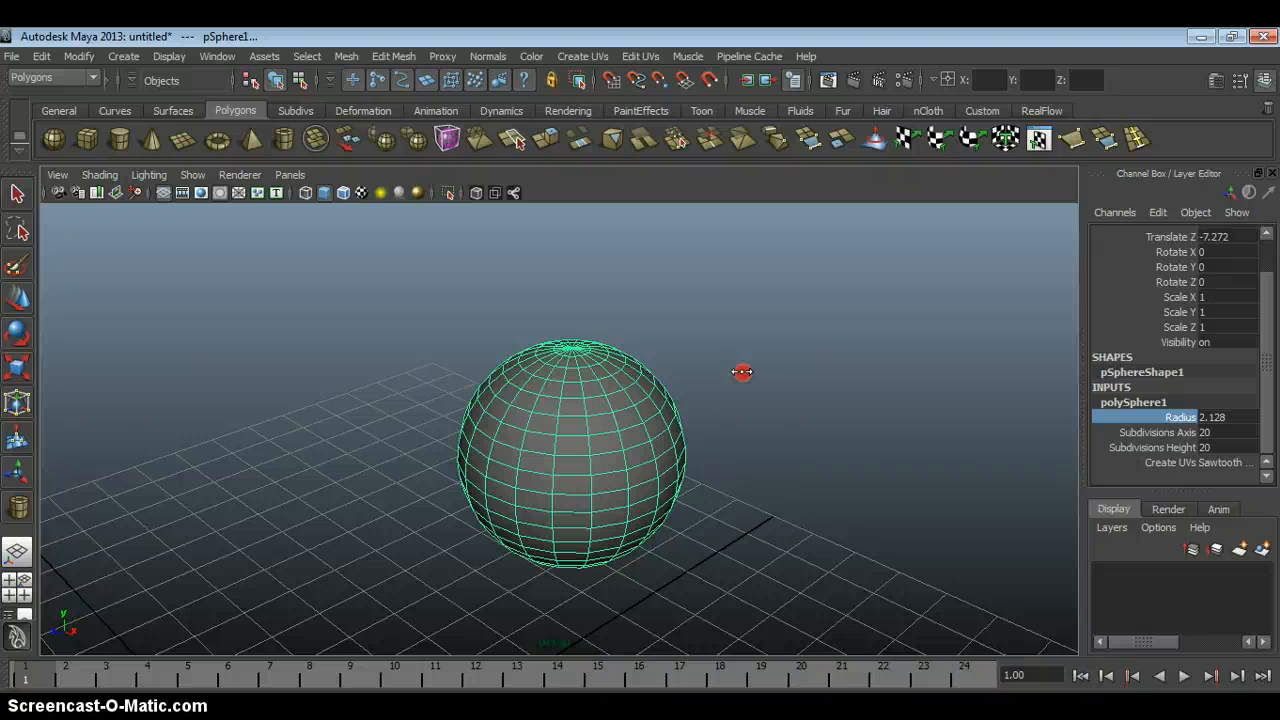
mouse_move(742, 372)
middle_down()
mouse_move(731, 377)
mouse_move(745, 374)
middle_up()
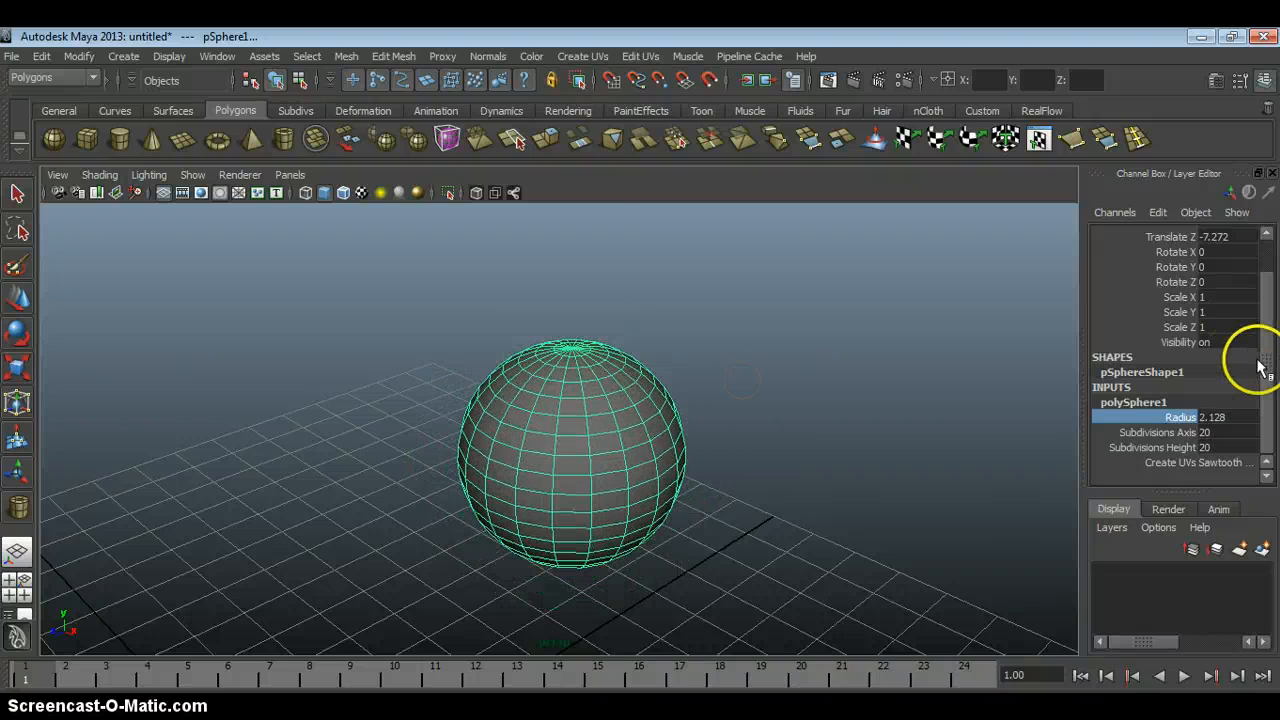
Lower the sphere vertically to a Translate Y of 2.605.
drag(1259, 368, 1256, 322)
drag(1168, 249, 1170, 268)
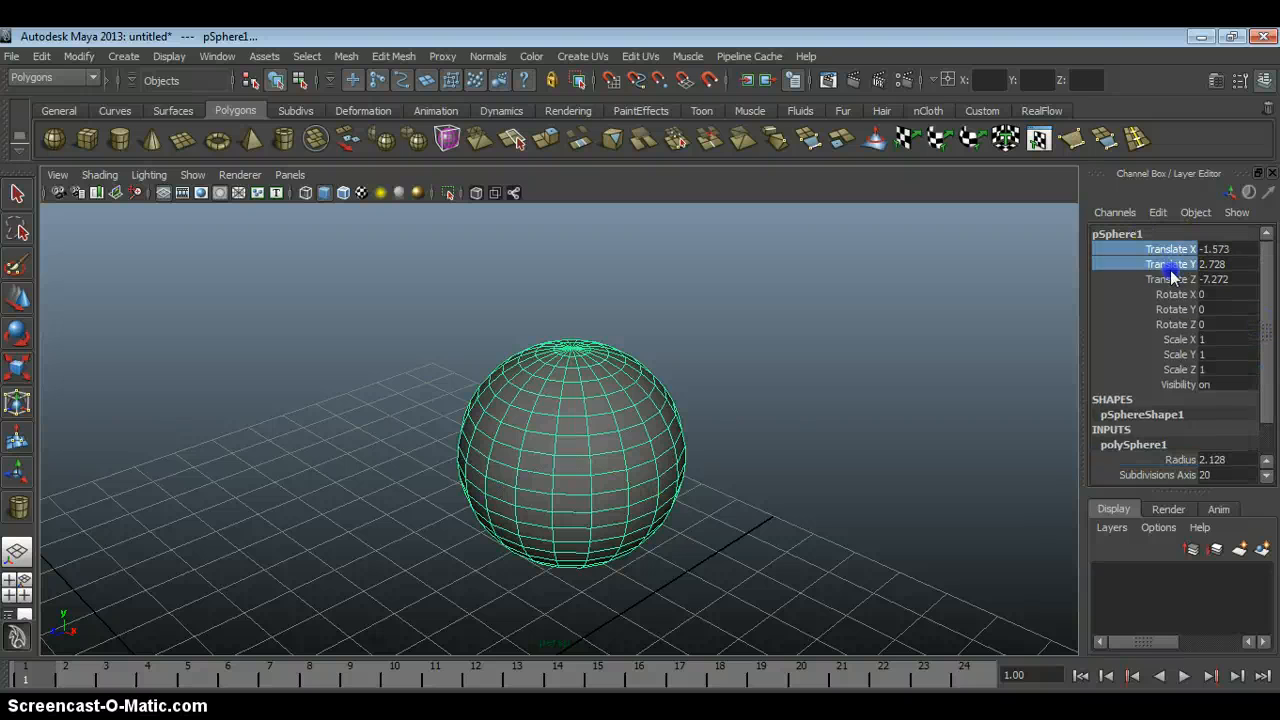
click(1170, 264)
middle_drag(814, 366, 740, 373)
Interactively enlarge the sphere's radius to 3.128 in its creation settings.
click(1172, 294)
mouse_move(842, 368)
middle_down()
mouse_move(874, 366)
mouse_move(838, 371)
middle_up()
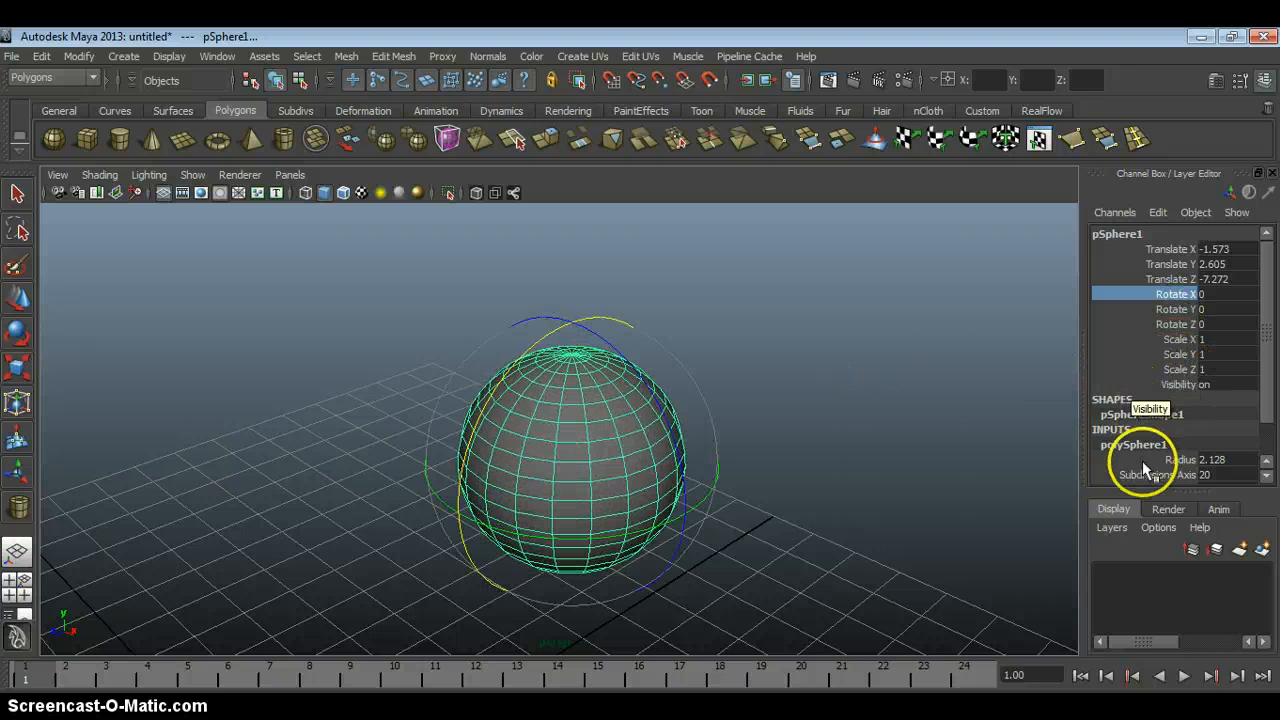
click(1180, 460)
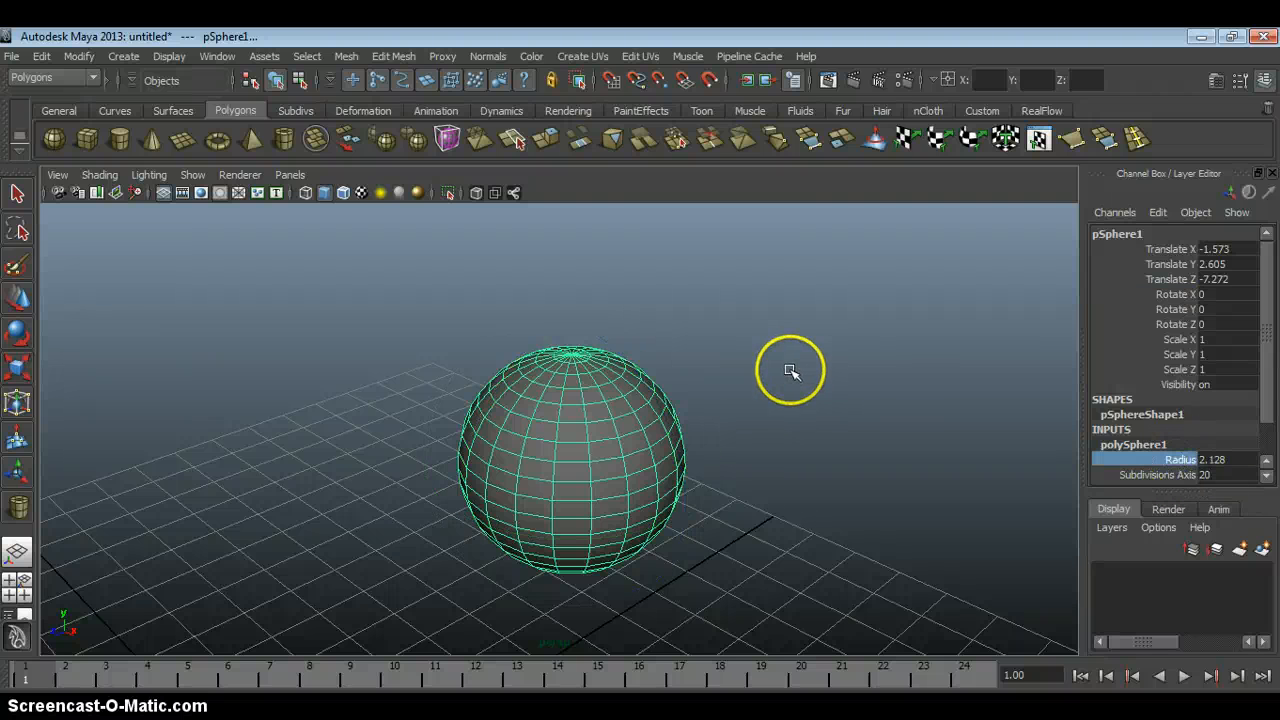
mouse_move(790, 370)
middle_down()
mouse_move(774, 369)
mouse_move(800, 377)
middle_up()
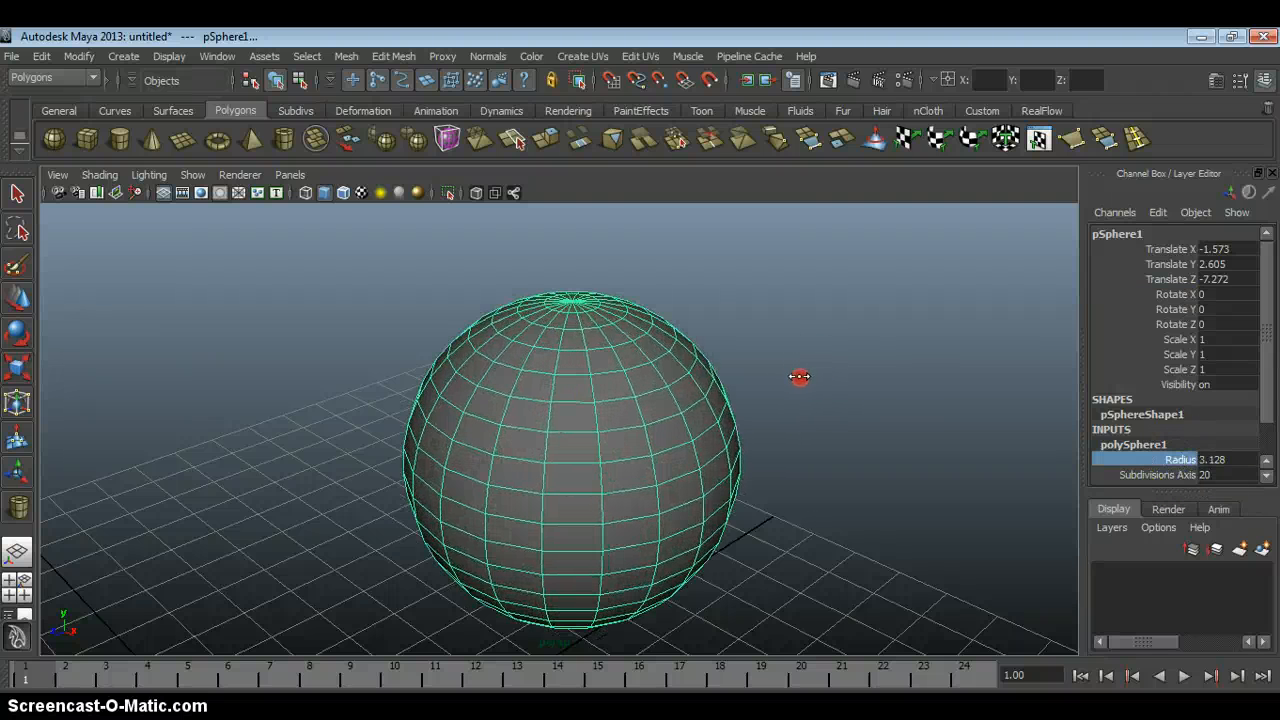
alt+drag(787, 396, 760, 364)
scroll(760, 364, up, 1)
Interactively increase the sphere's Subdivisions Axis to 39, and view the denser vertical divisions from above.
drag(1267, 382, 1267, 431)
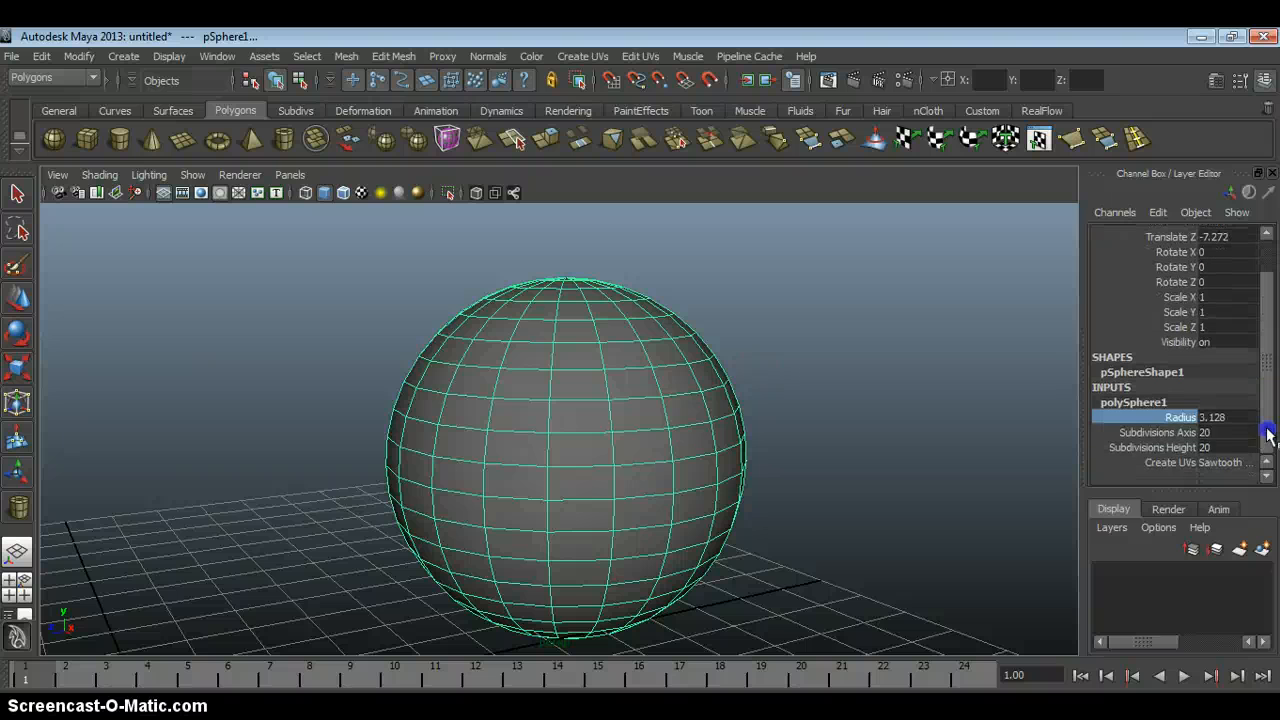
click(1170, 432)
alt+drag(891, 393, 833, 368)
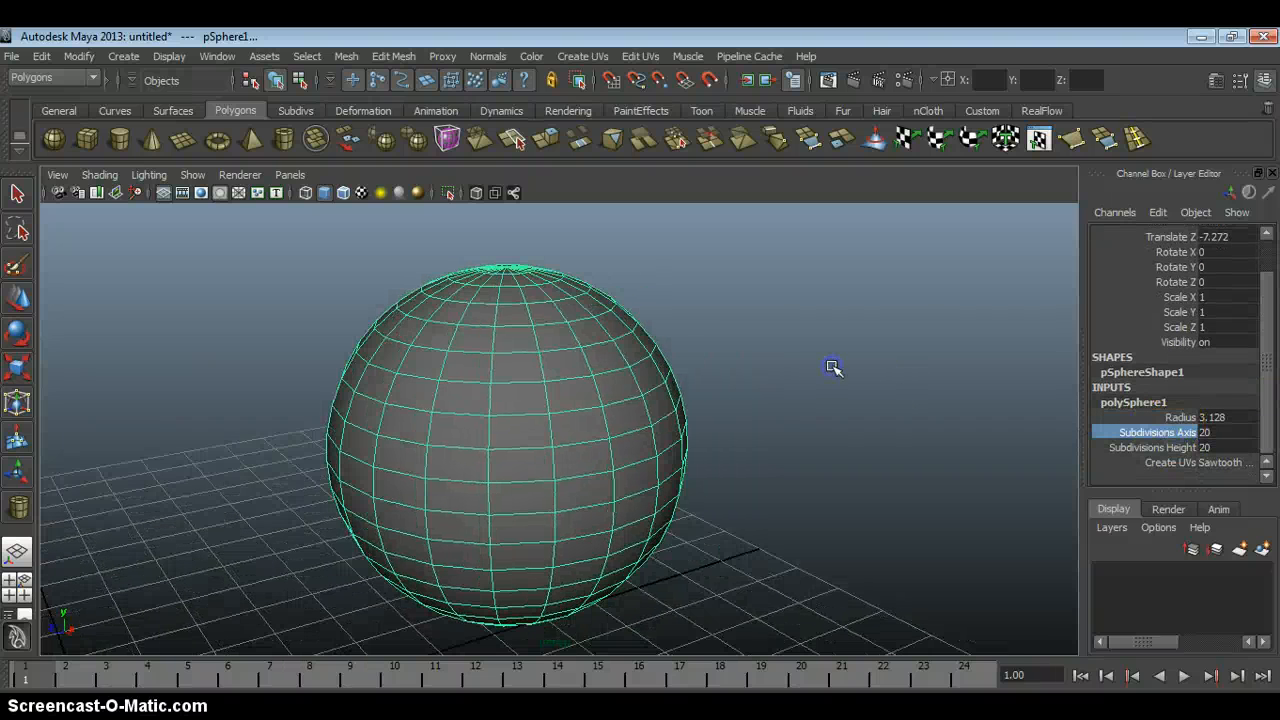
click(1170, 450)
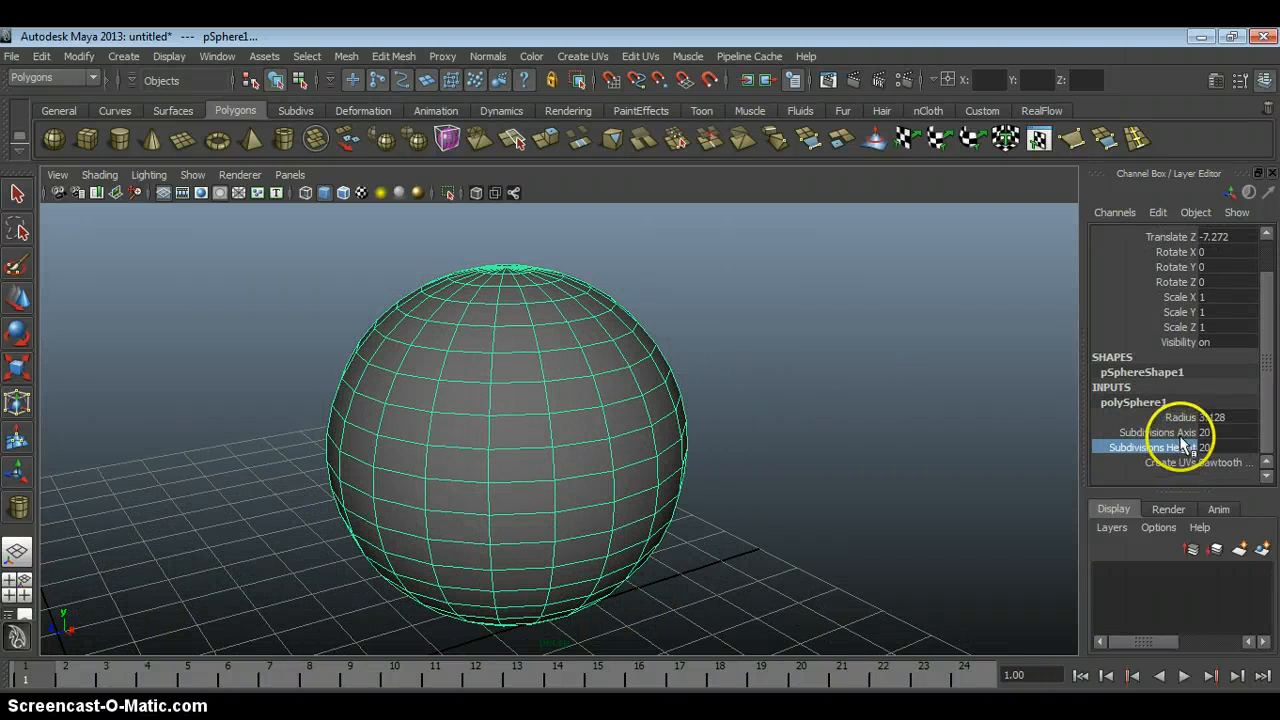
click(1180, 434)
alt+drag(884, 393, 820, 370)
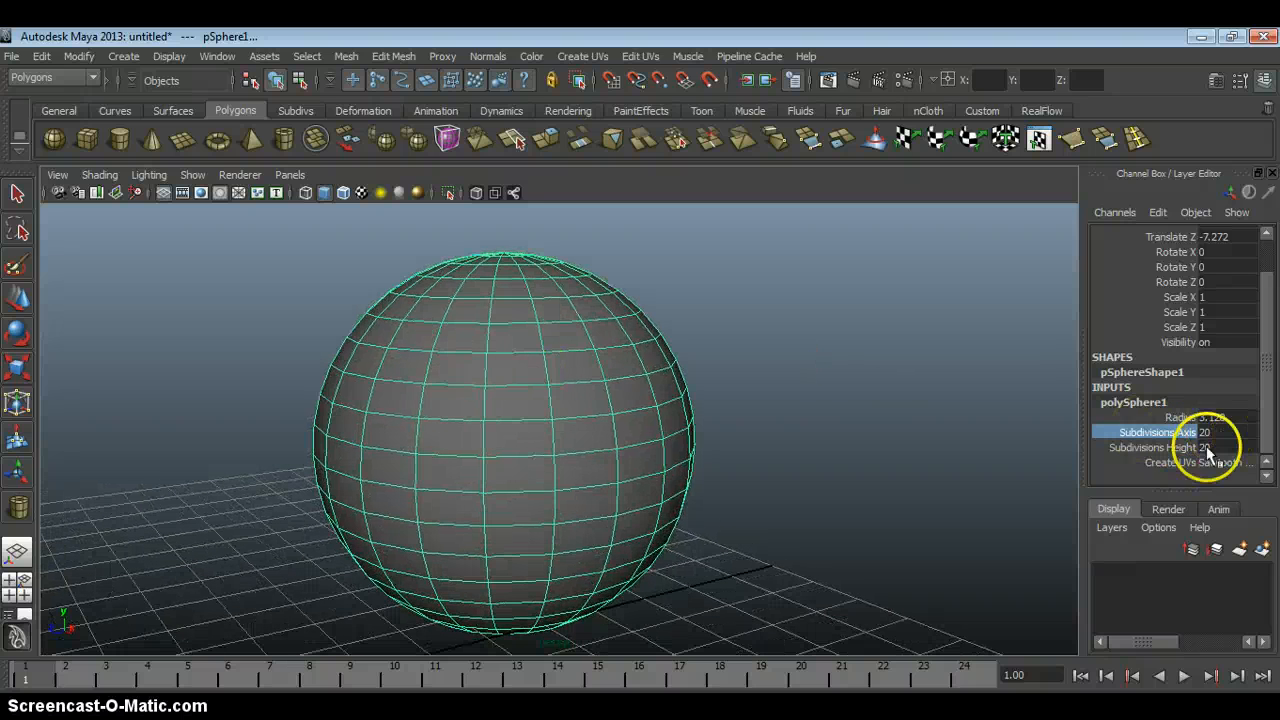
middle_drag(771, 420, 822, 407)
alt+drag(822, 407, 568, 340)
alt+drag(595, 428, 465, 341)
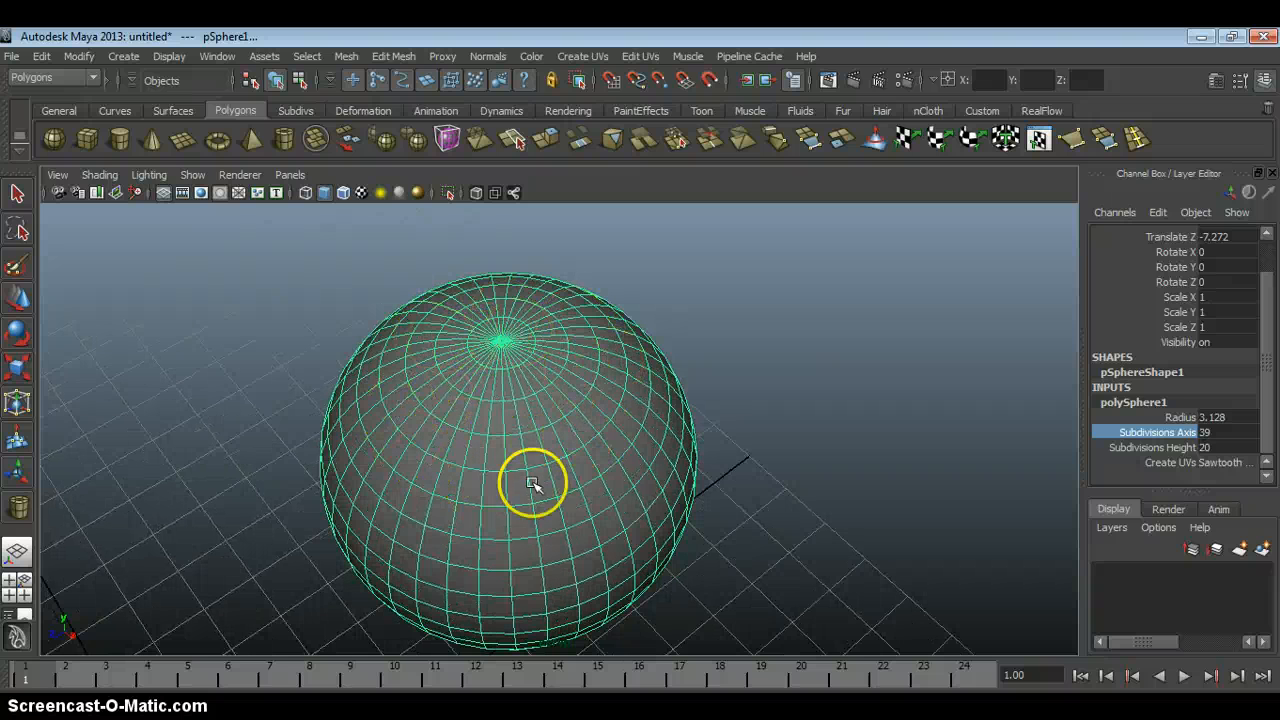
Reduce the sphere's Subdivisions Axis to 5, and raise it back up to 8.
middle_drag(783, 420, 890, 410)
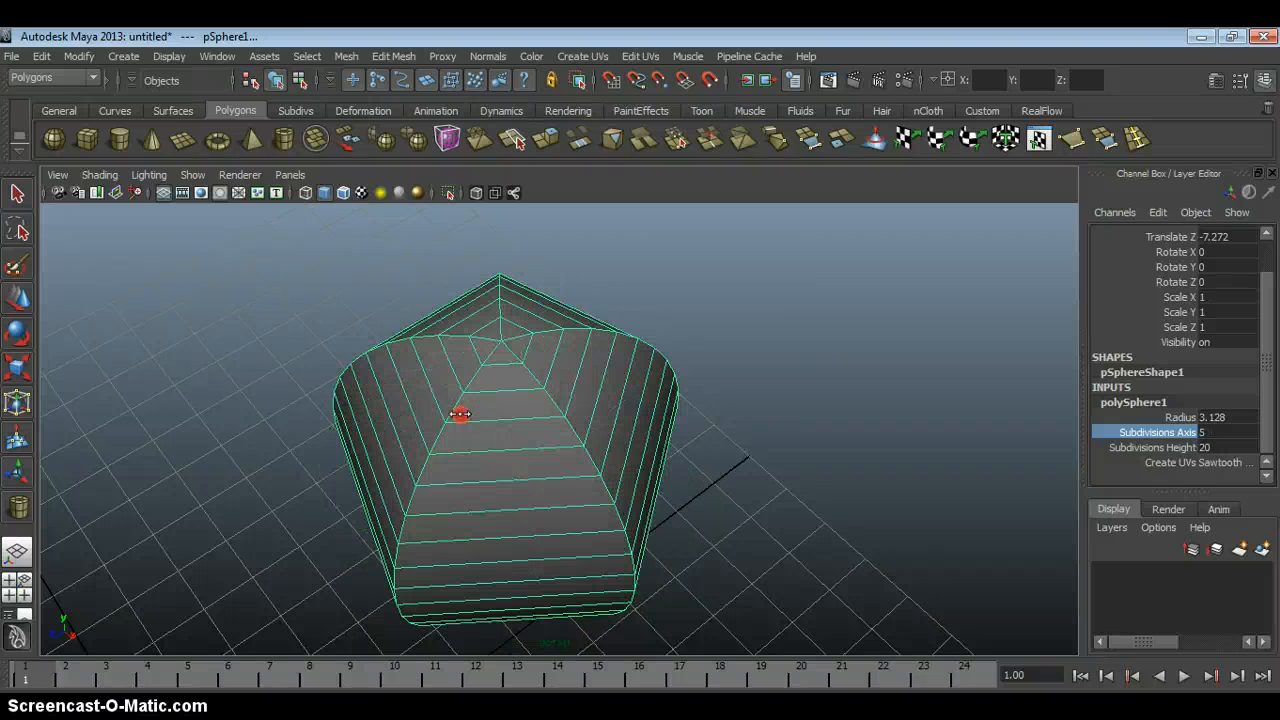
alt+drag(698, 382, 802, 368)
alt+drag(661, 414, 594, 413)
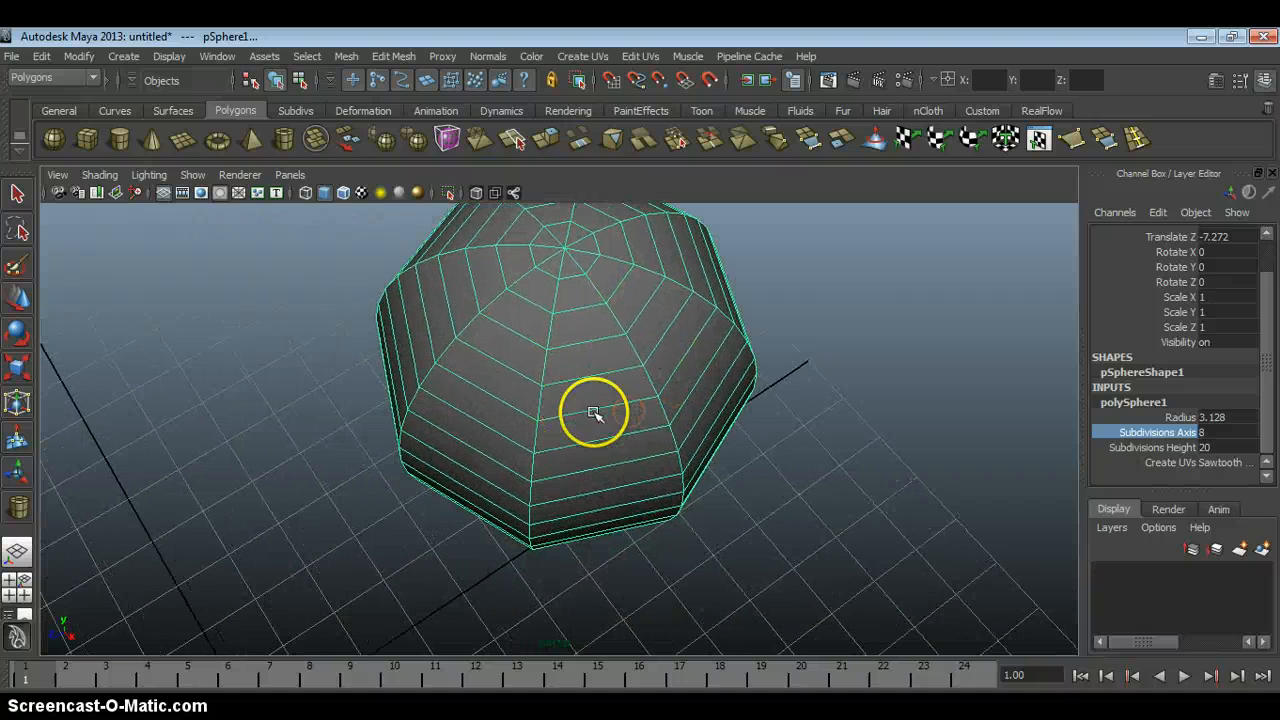
Interactively increase the sphere's Subdivisions Axis to 50.
alt+drag(716, 302, 725, 362)
alt+drag(533, 288, 630, 425)
middle_drag(889, 443, 972, 414)
middle_drag(787, 472, 901, 476)
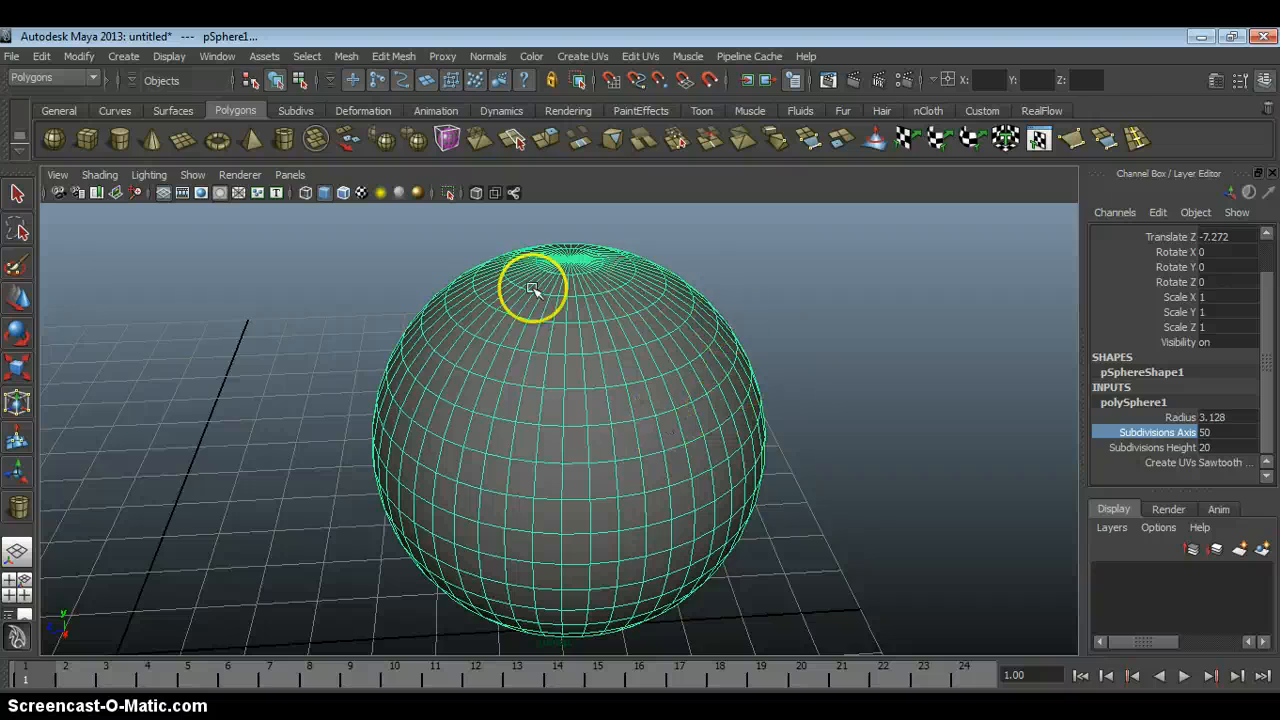
mouse_move(573, 452)
alt+mouse_down()
mouse_move(517, 403)
mouse_move(575, 448)
alt+mouse_up()
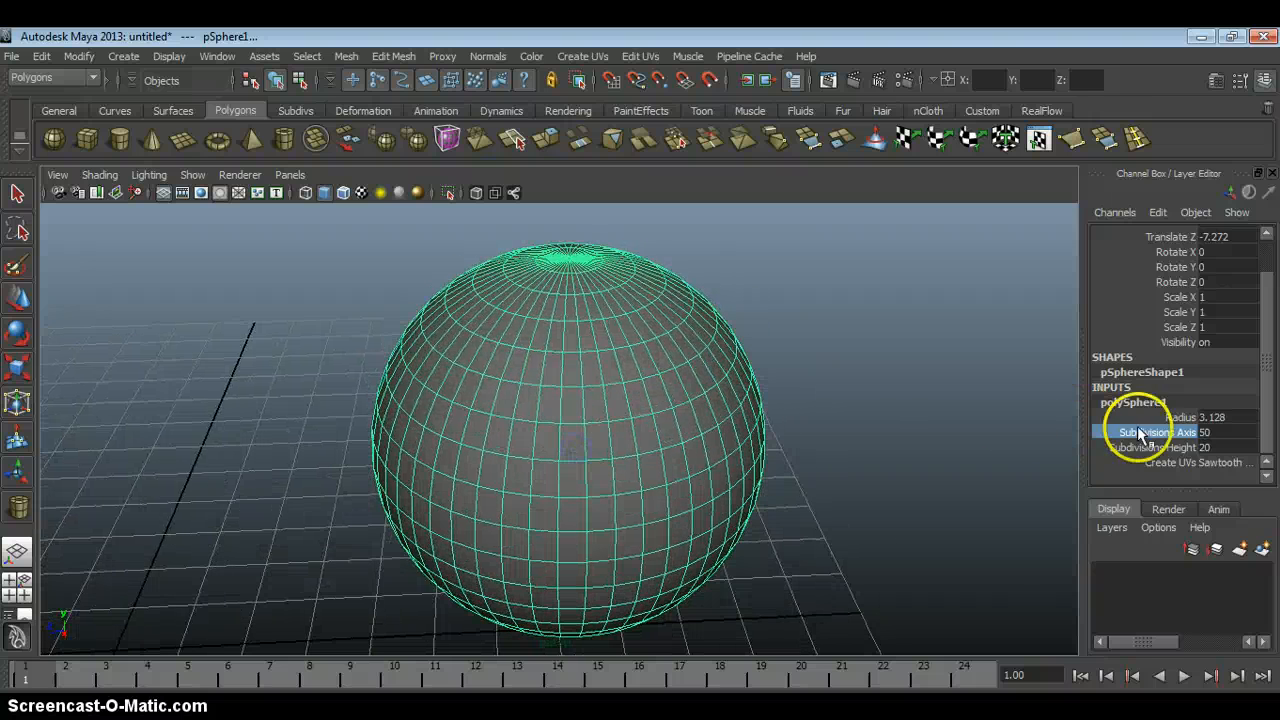
Interactively increase the sphere's Subdivisions Height to 50, and inspect the dense mesh from several angles.
click(1149, 450)
alt+drag(852, 452, 835, 398)
middle_drag(835, 398, 1162, 402)
alt+drag(888, 391, 896, 411)
alt+right_drag(806, 388, 820, 388)
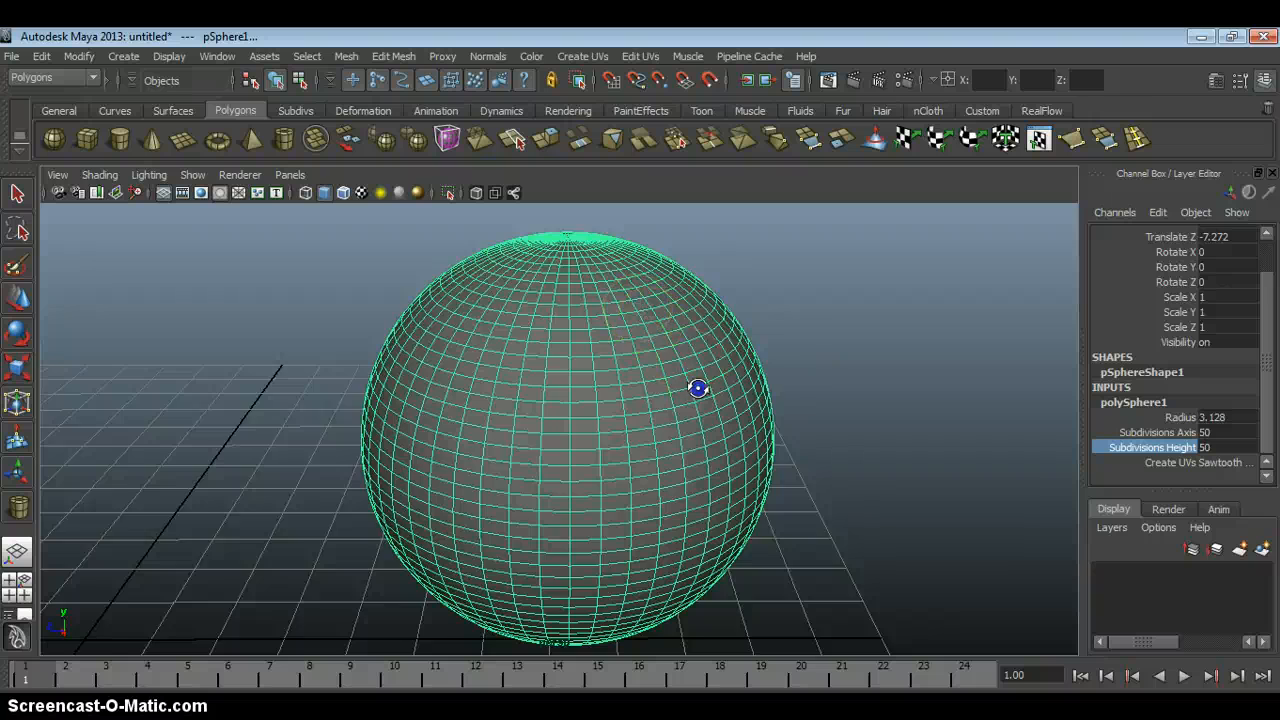
alt+drag(698, 388, 641, 336)
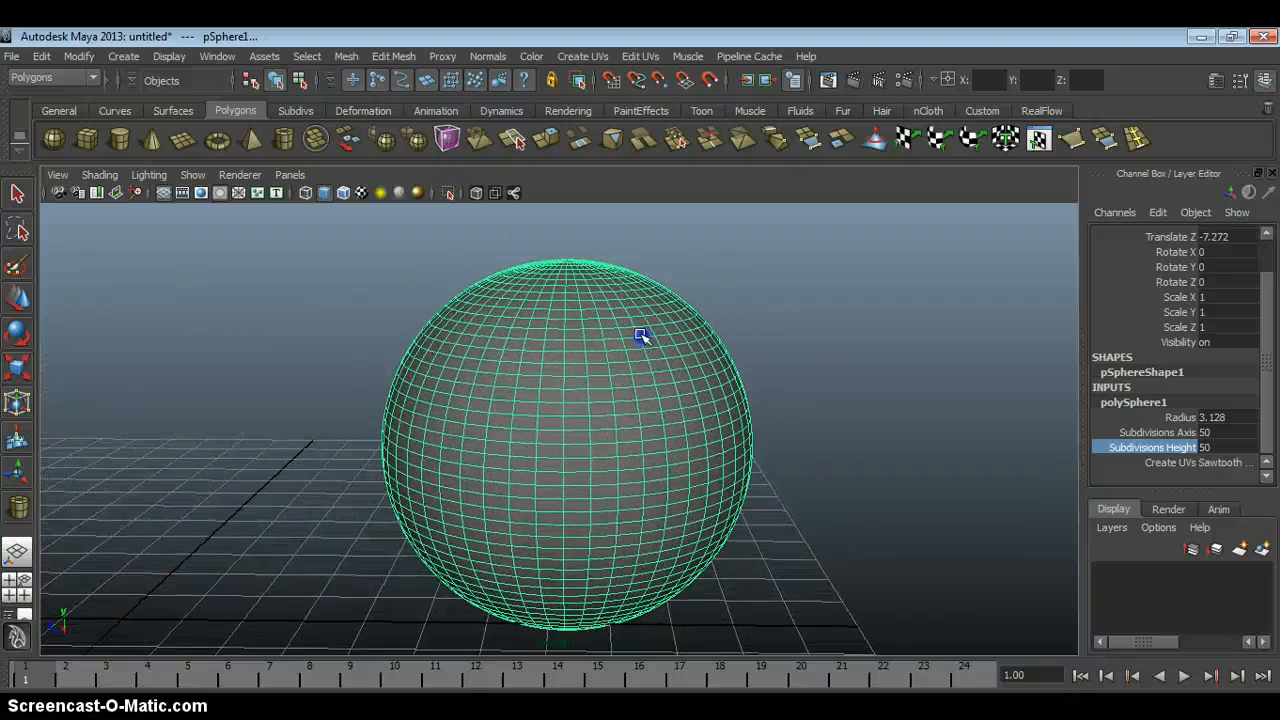
alt+right_drag(641, 336, 617, 313)
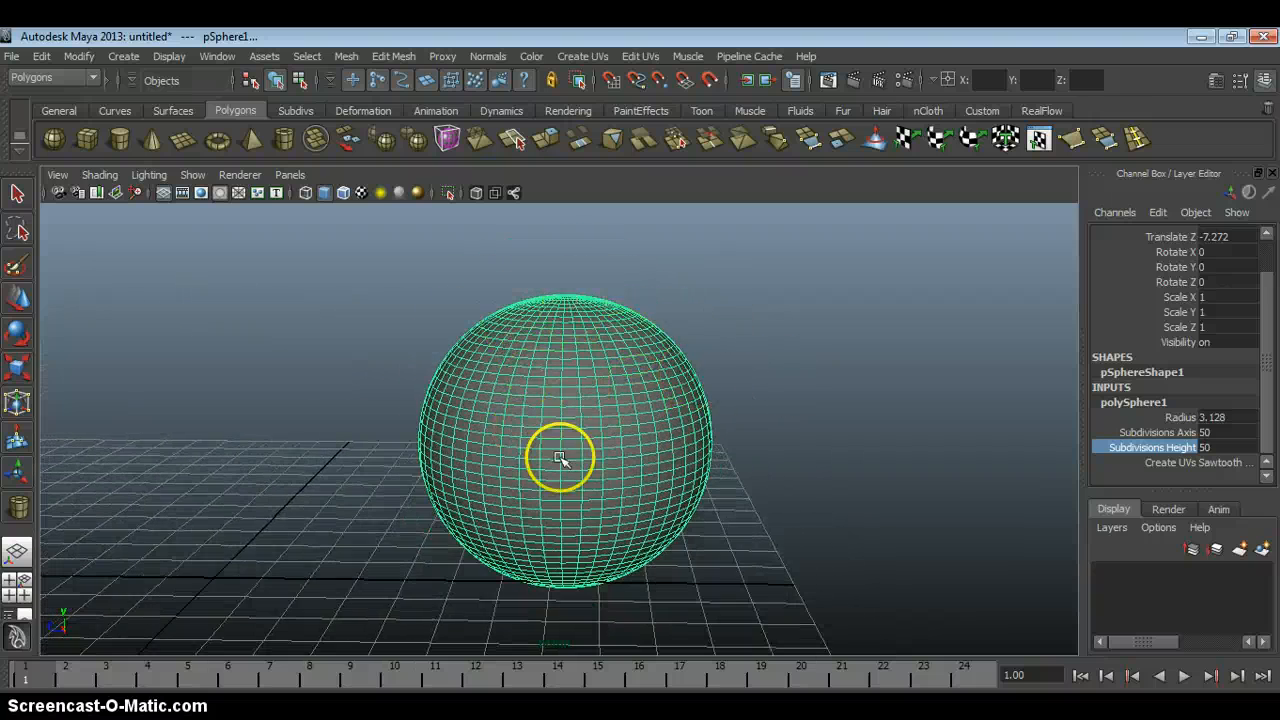
alt+right_drag(708, 360, 701, 355)
alt+drag(498, 326, 466, 300)
alt+right_drag(467, 357, 434, 355)
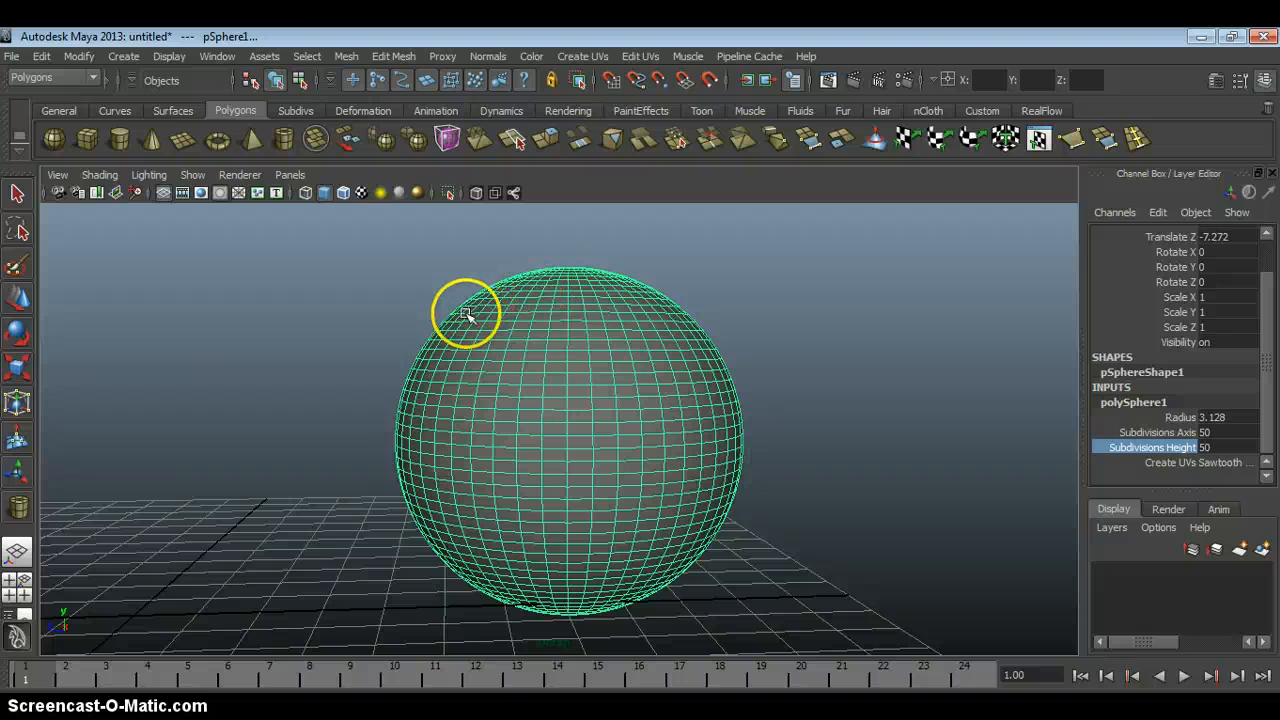
alt+drag(488, 325, 484, 324)
alt+right_drag(484, 324, 480, 325)
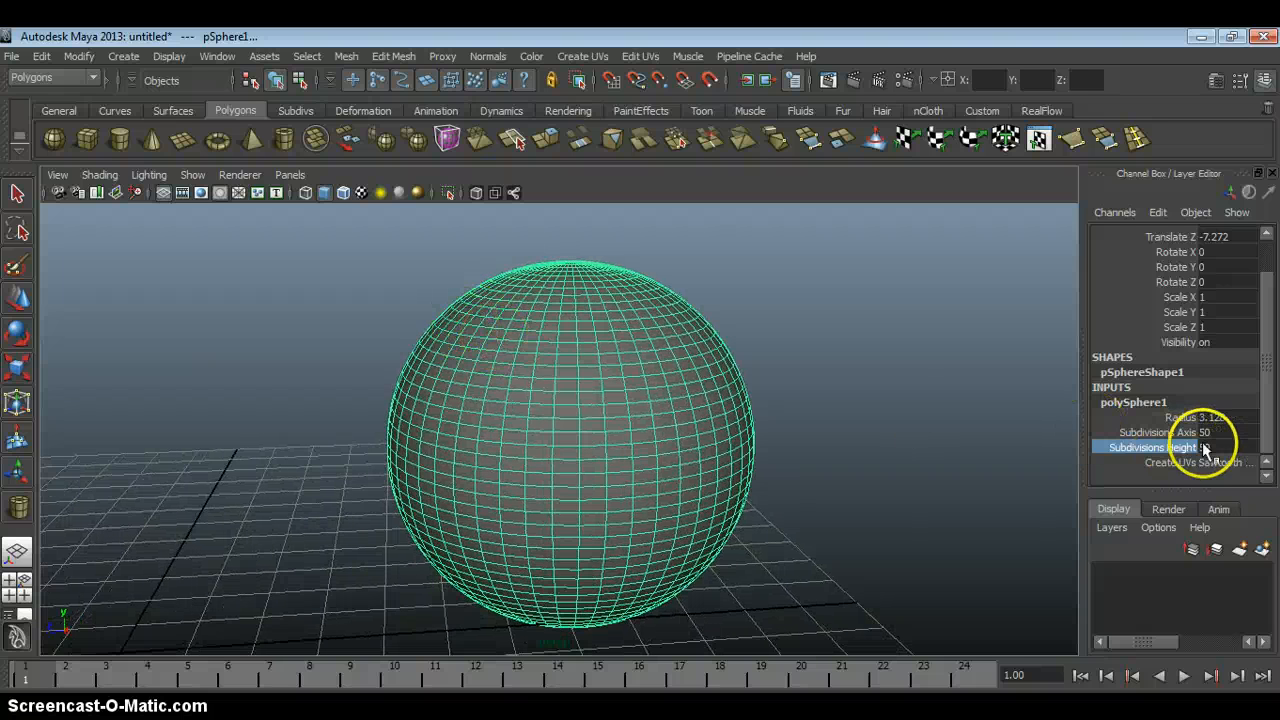
Set the sphere's Subdivisions Axis and Subdivisions Height together to 20.
drag(1207, 431, 1208, 446)
text(20)
key(Return)
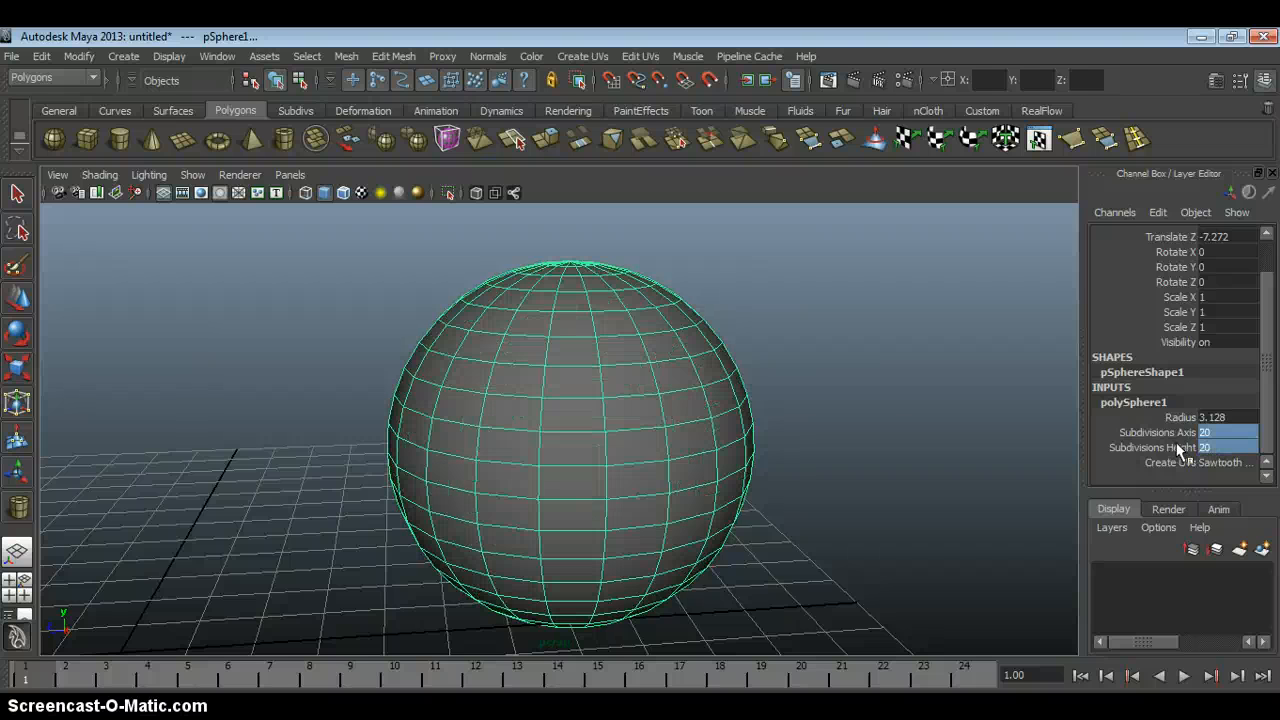
Interactively lower the sphere's Subdivisions Height to 6, and raise it to 14.
click(1178, 449)
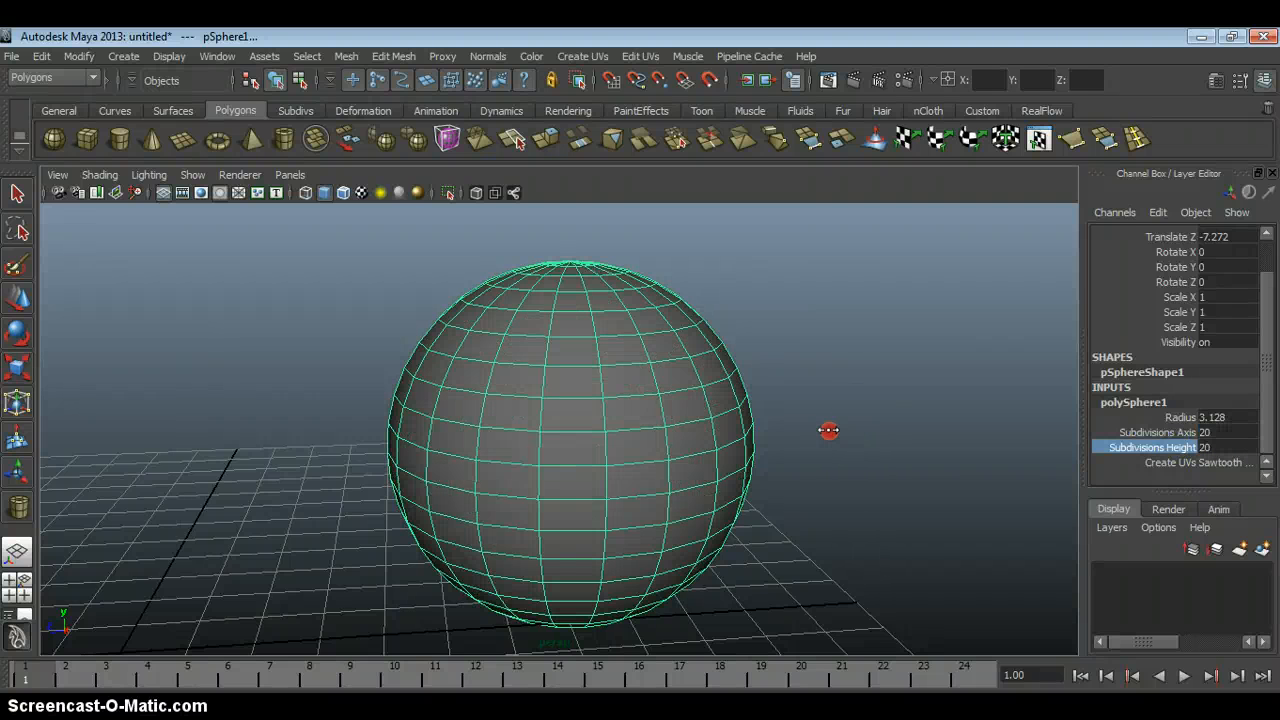
middle_drag(829, 430, 736, 432)
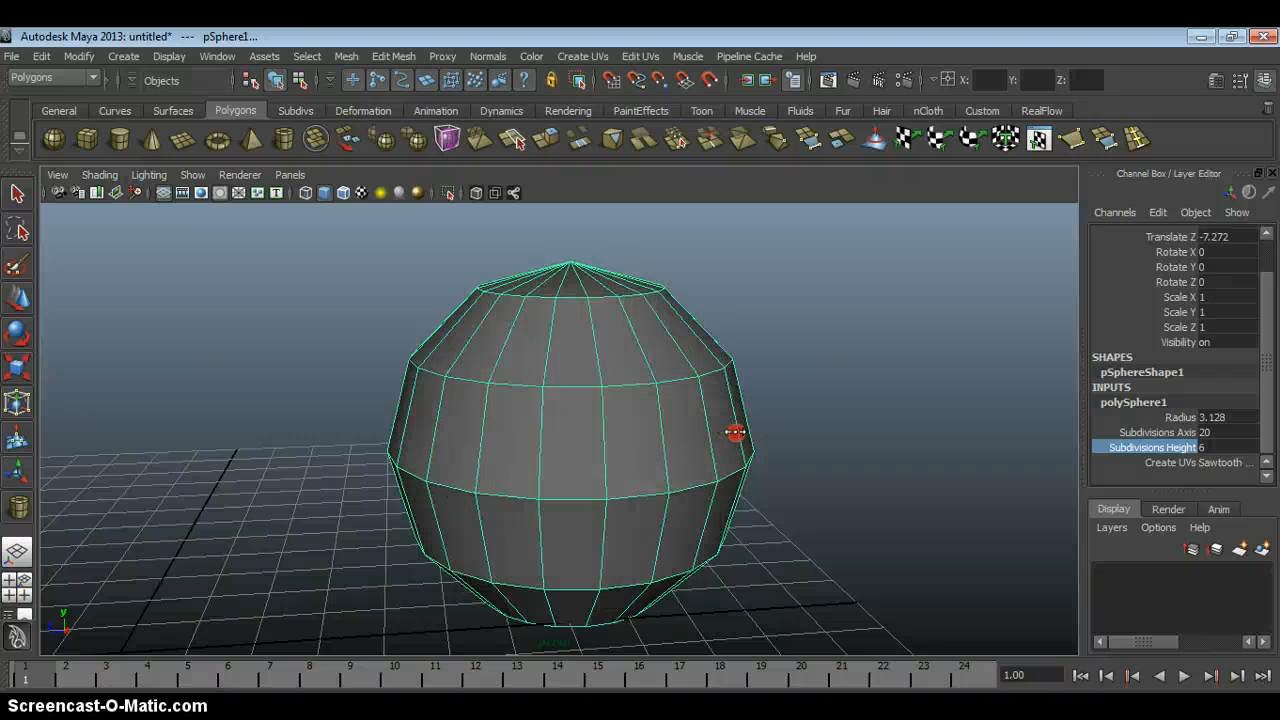
alt+drag(798, 409, 801, 428)
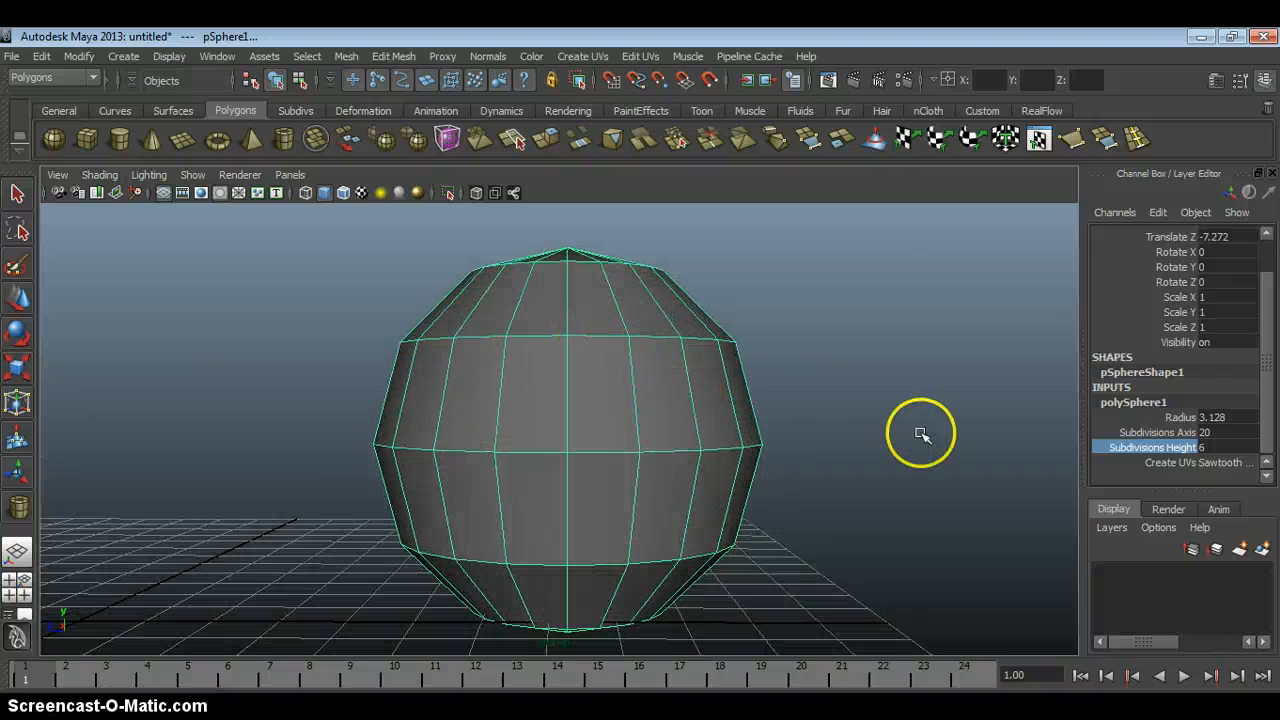
middle_drag(903, 413, 975, 416)
alt+right_drag(906, 460, 774, 354)
alt+drag(774, 354, 736, 404)
alt+right_drag(636, 384, 660, 397)
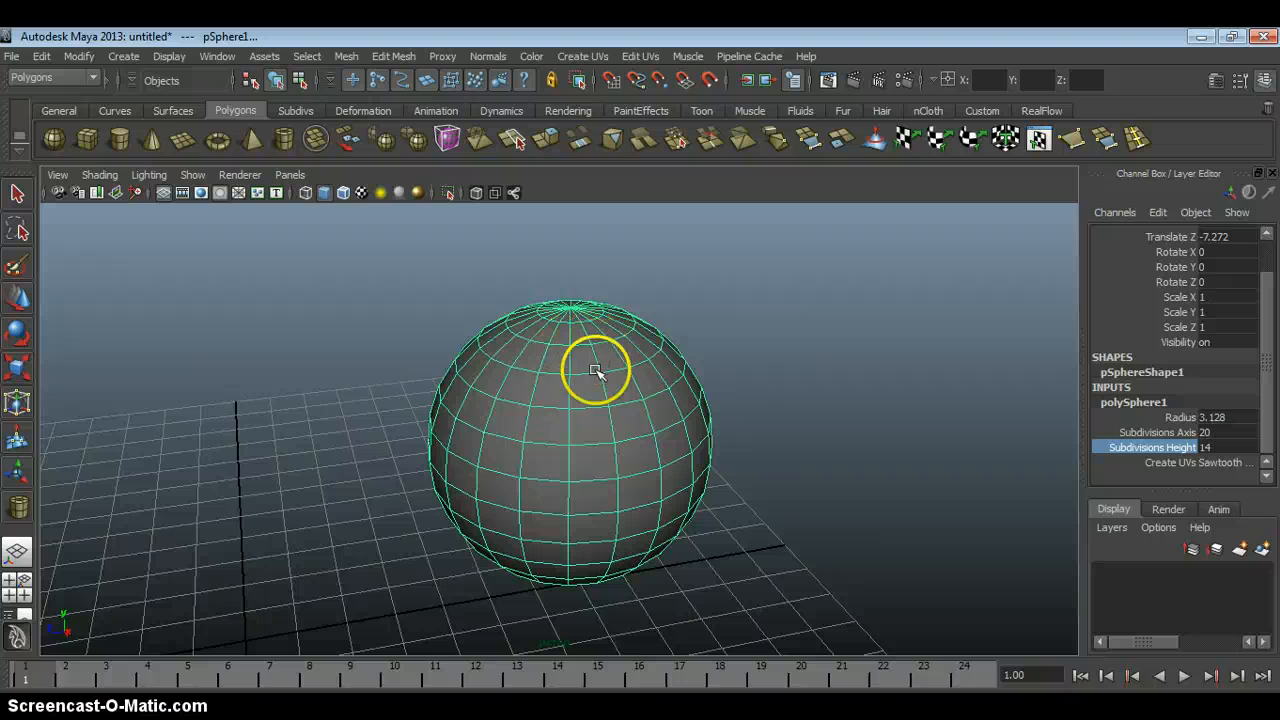
Select the whole sphere and delete it from the scene.
click(641, 372)
key(w)
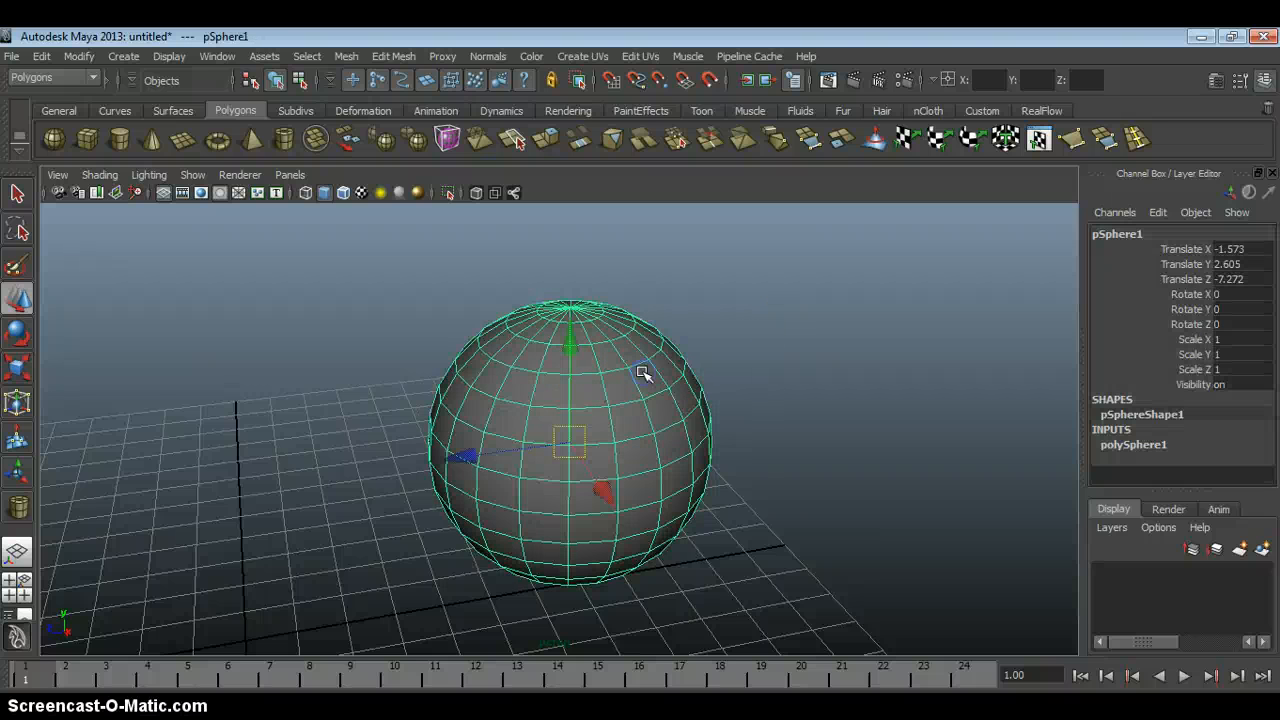
key(Delete)
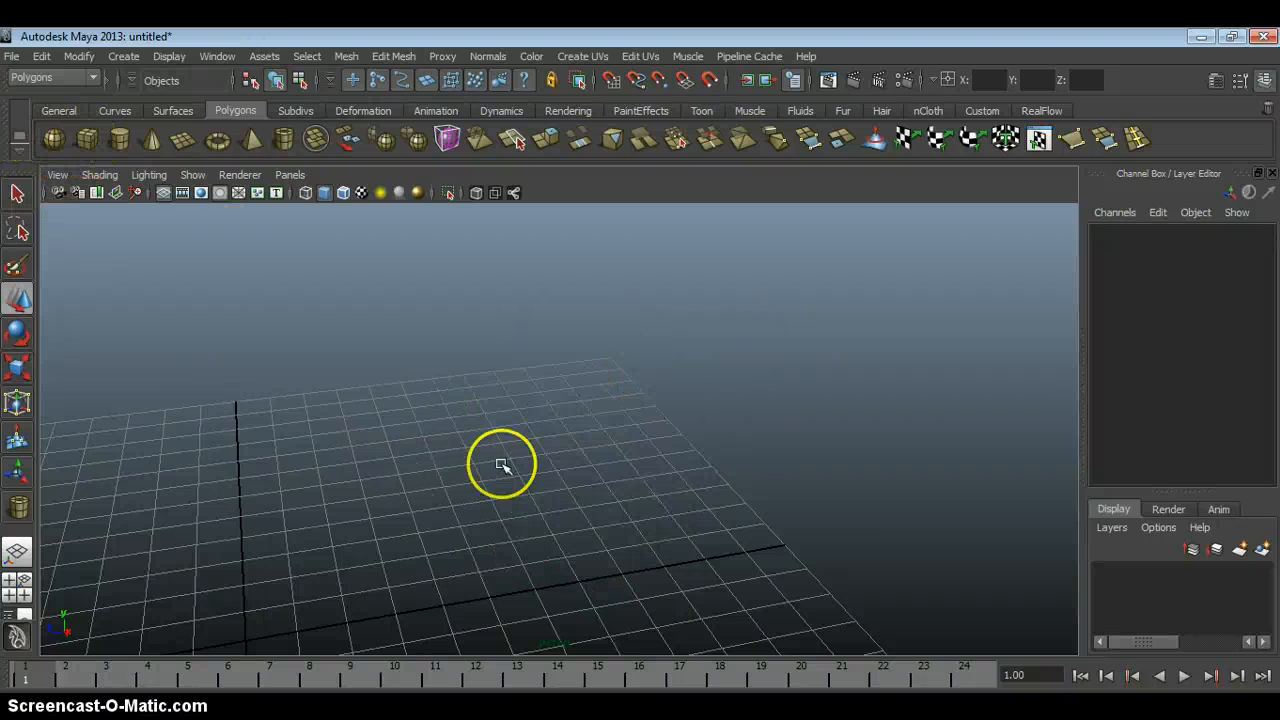
Draw a polygon cube on the grid, about 3.585 units on each side, and expand its creation settings.
shift+drag(510, 448, 451, 478)
alt+middle_drag(507, 401, 466, 425)
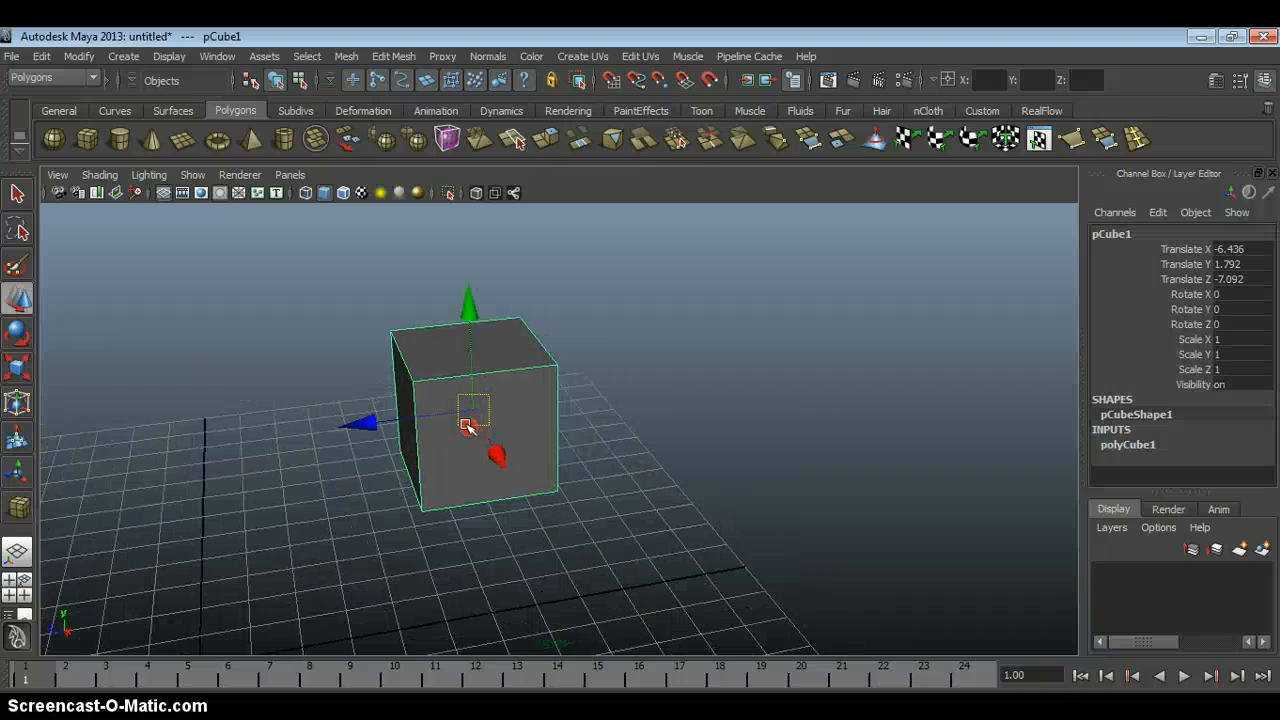
click(1128, 444)
drag(1268, 390, 1268, 453)
alt+drag(515, 402, 548, 414)
alt+middle_drag(548, 414, 760, 446)
Interactively enlarge the cube's Width, Height and Depth together to 4.085, and its Height alone to 4.285.
drag(1166, 418, 1167, 437)
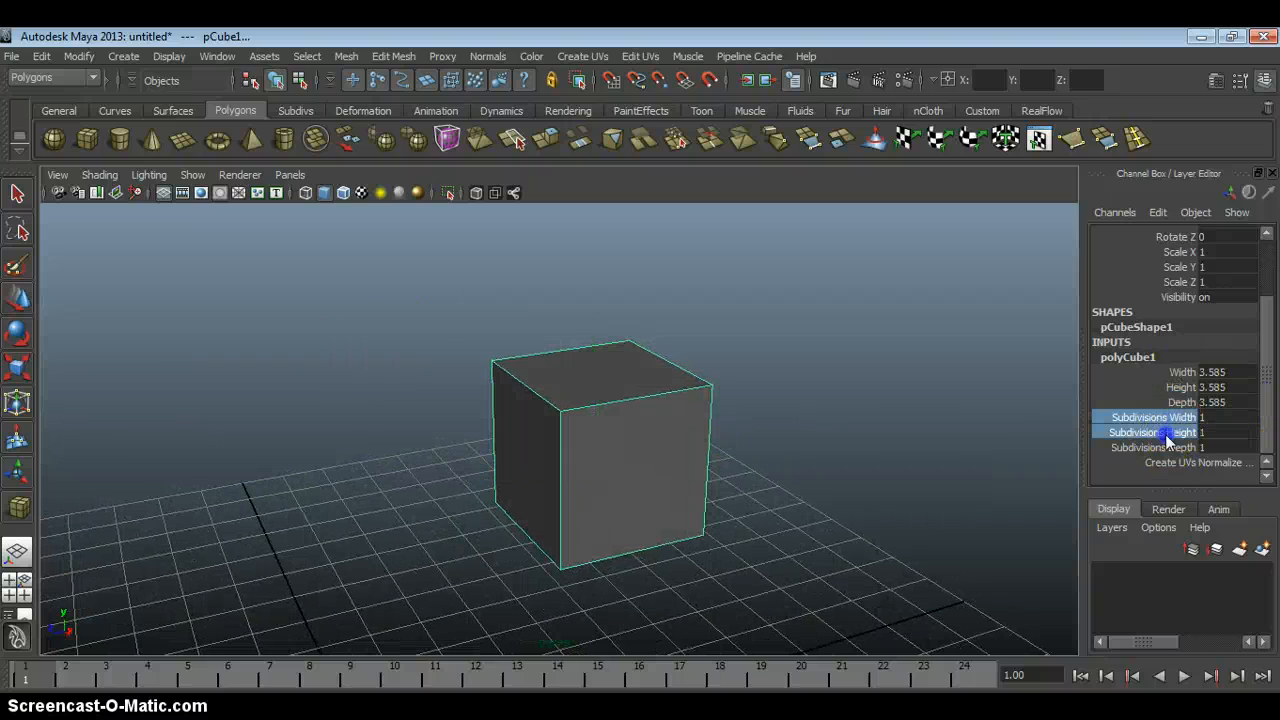
click(1181, 373)
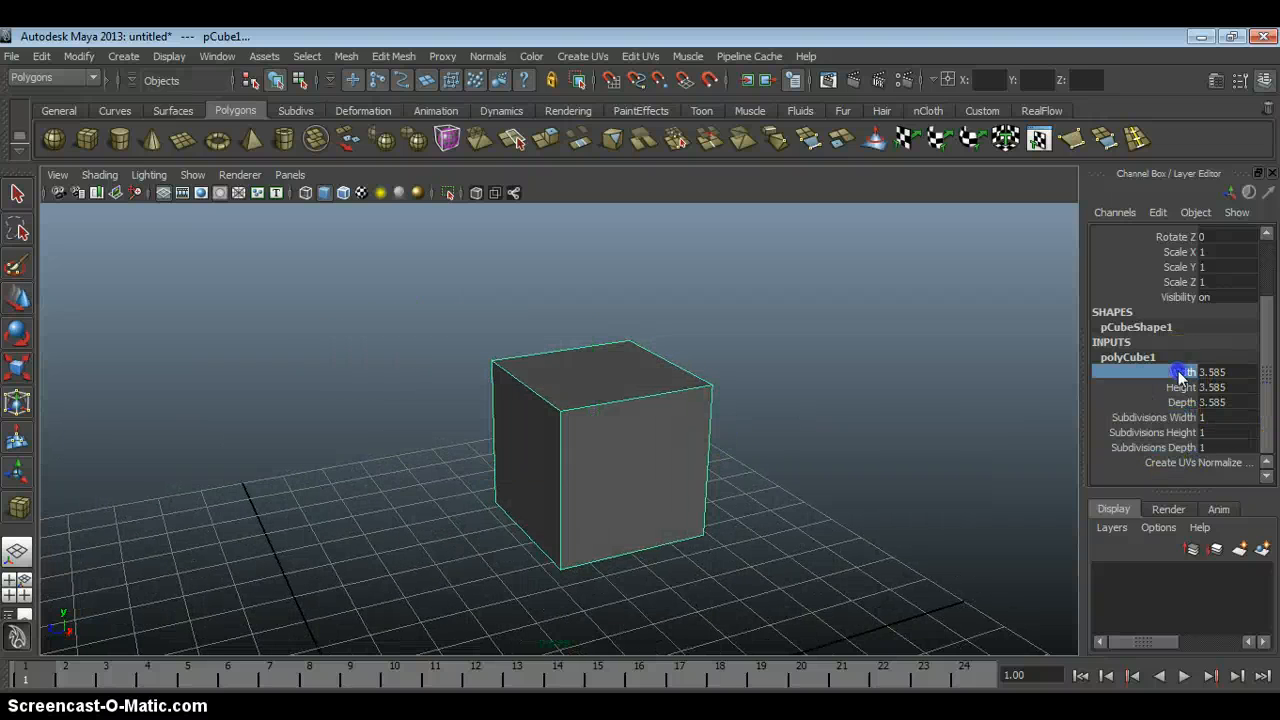
mouse_move(880, 403)
middle_down()
mouse_move(903, 400)
mouse_move(874, 400)
mouse_move(885, 409)
middle_up()
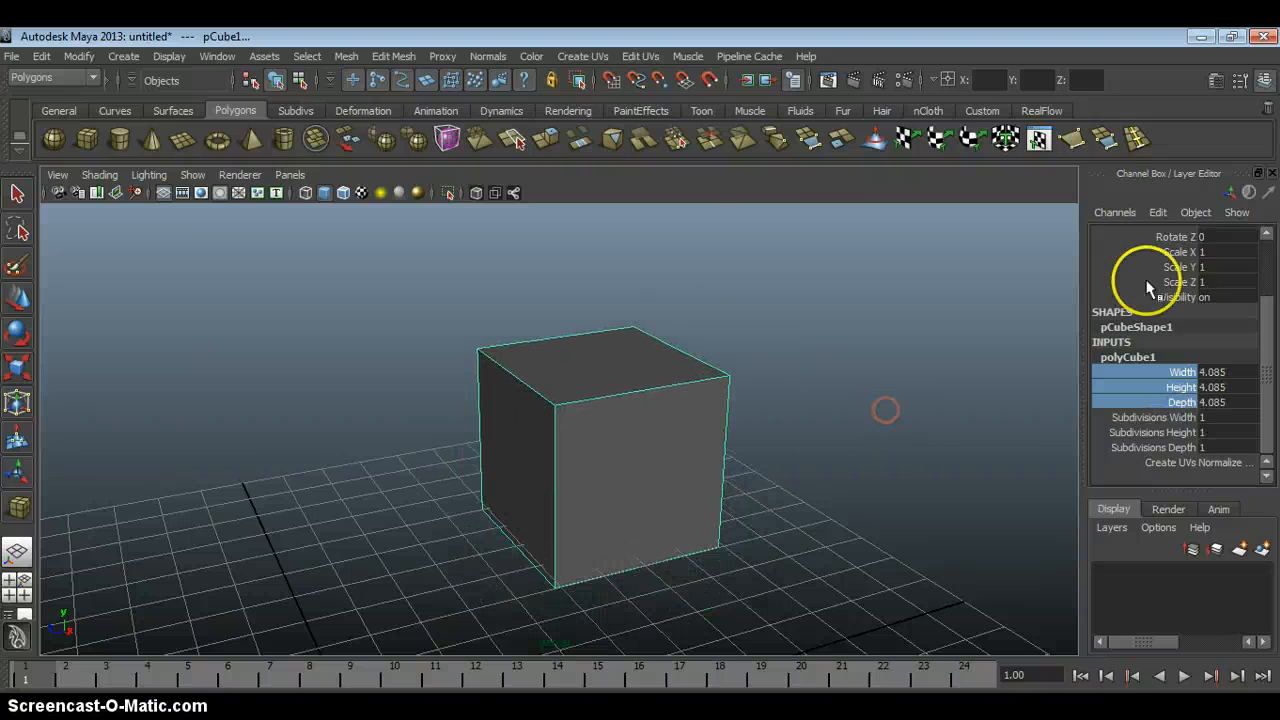
click(1174, 388)
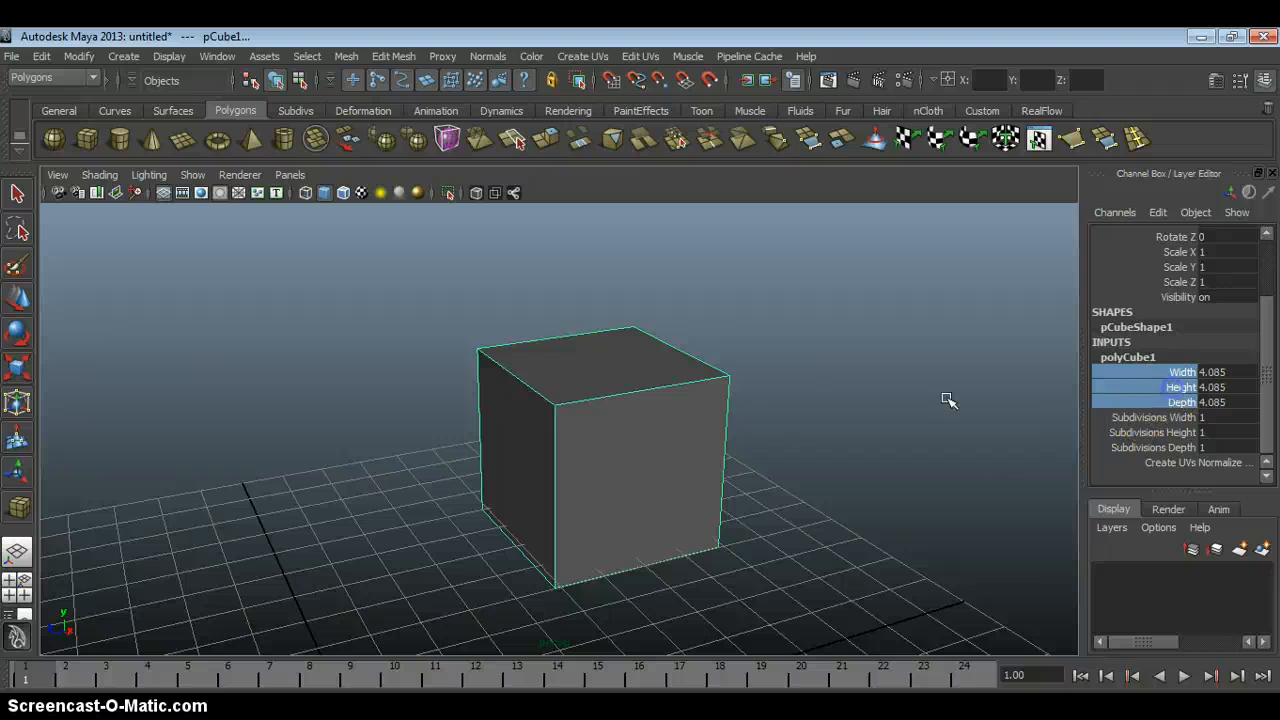
mouse_move(774, 404)
middle_down()
mouse_move(801, 404)
mouse_move(760, 402)
mouse_move(772, 404)
middle_up()
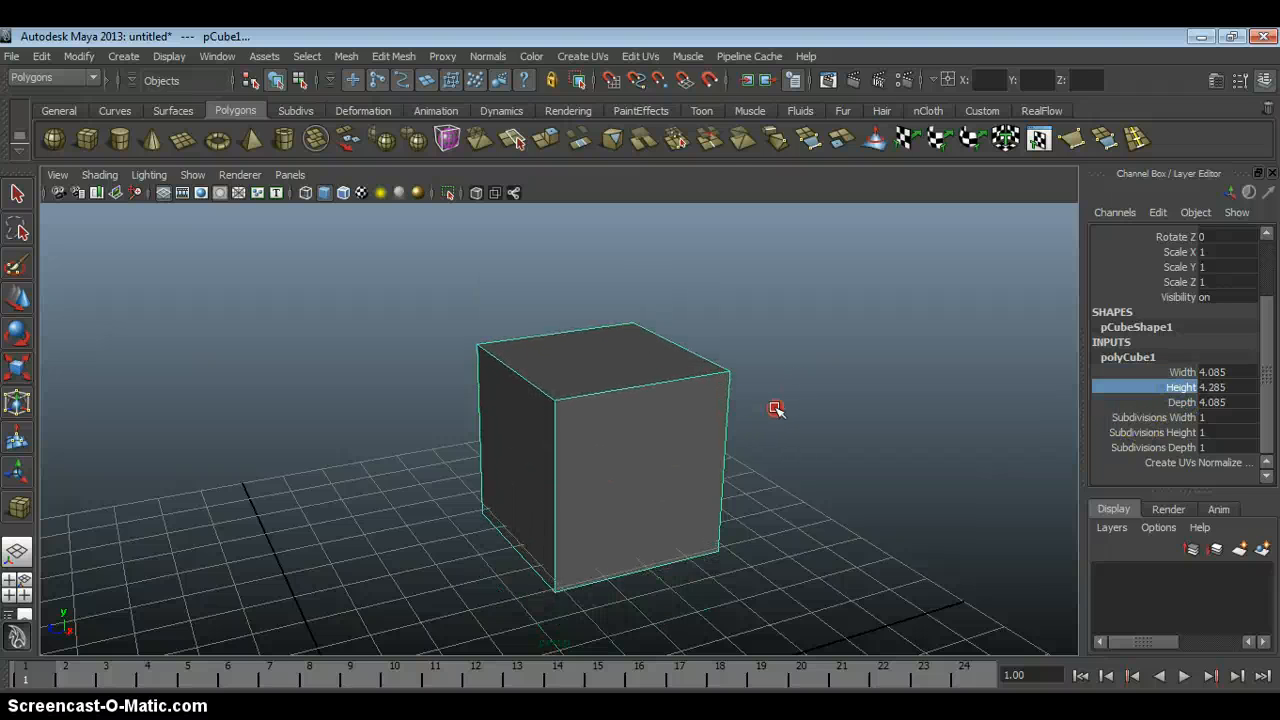
click(1183, 402)
Scale the cube to 1.2 on X, Y and Z, and set its Width, Height and Depth to 2.
drag(1184, 256, 1186, 273)
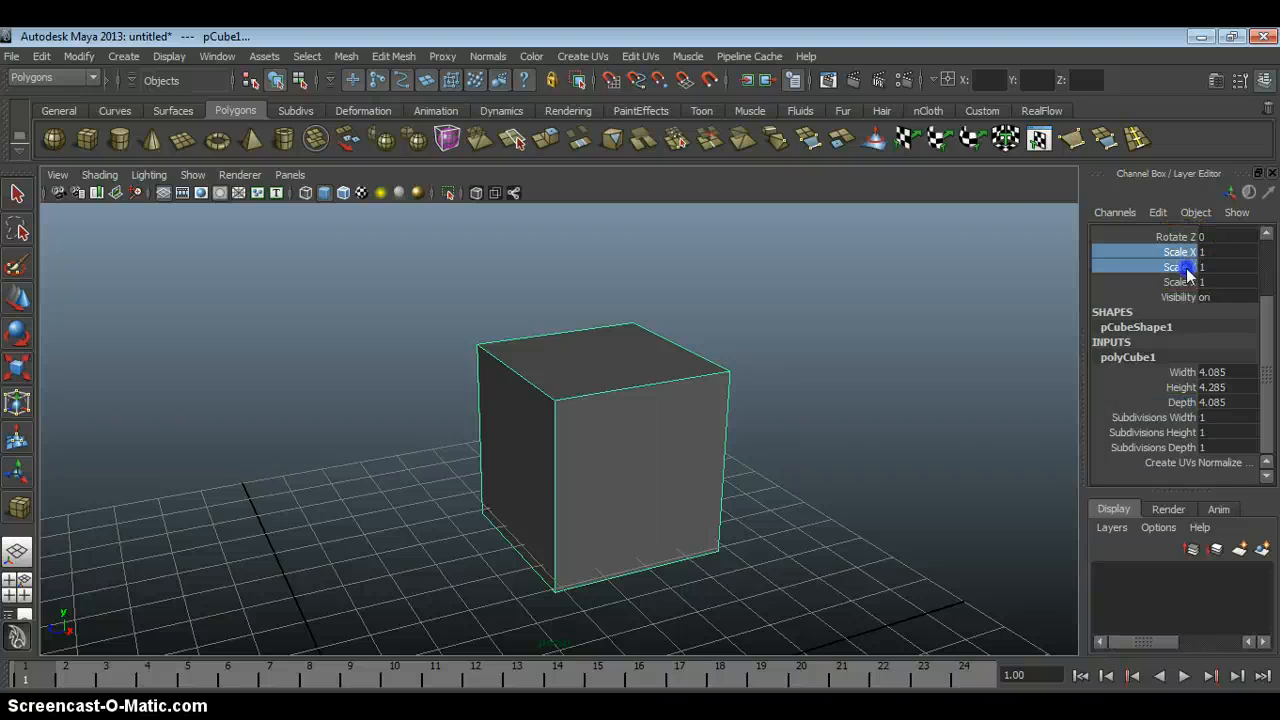
middle_drag(826, 376, 803, 363)
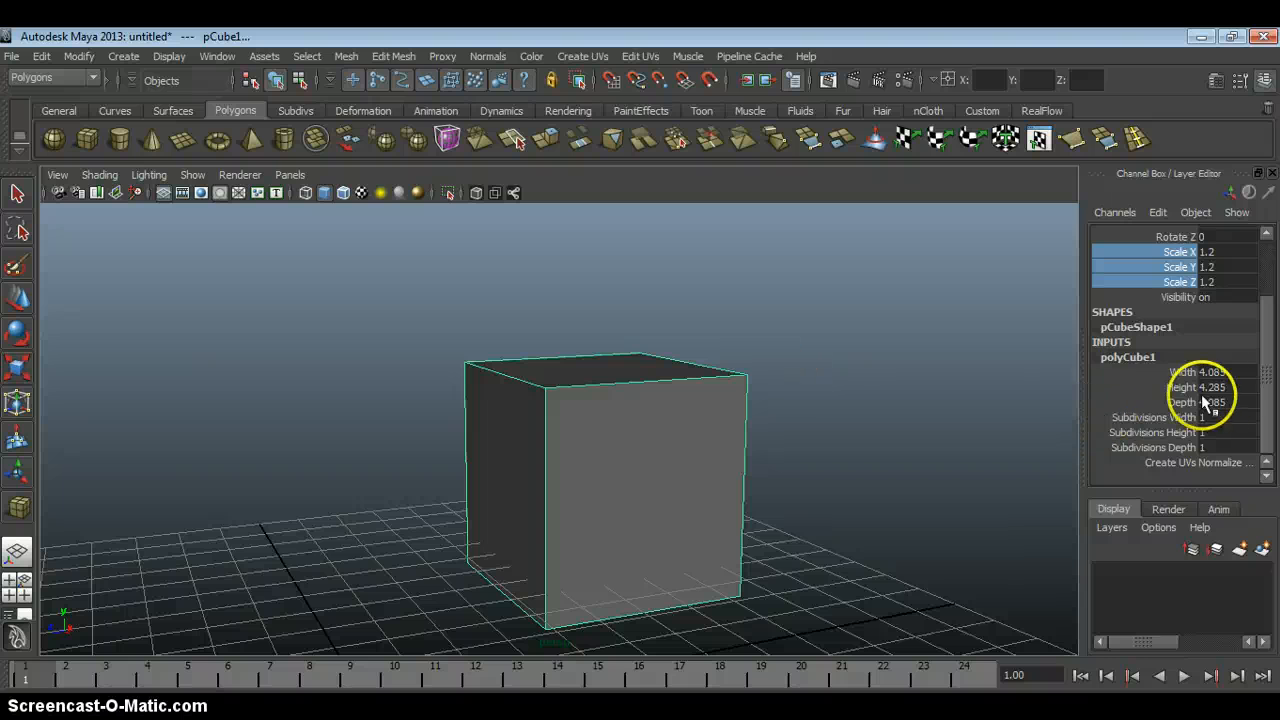
drag(1219, 377, 1220, 401)
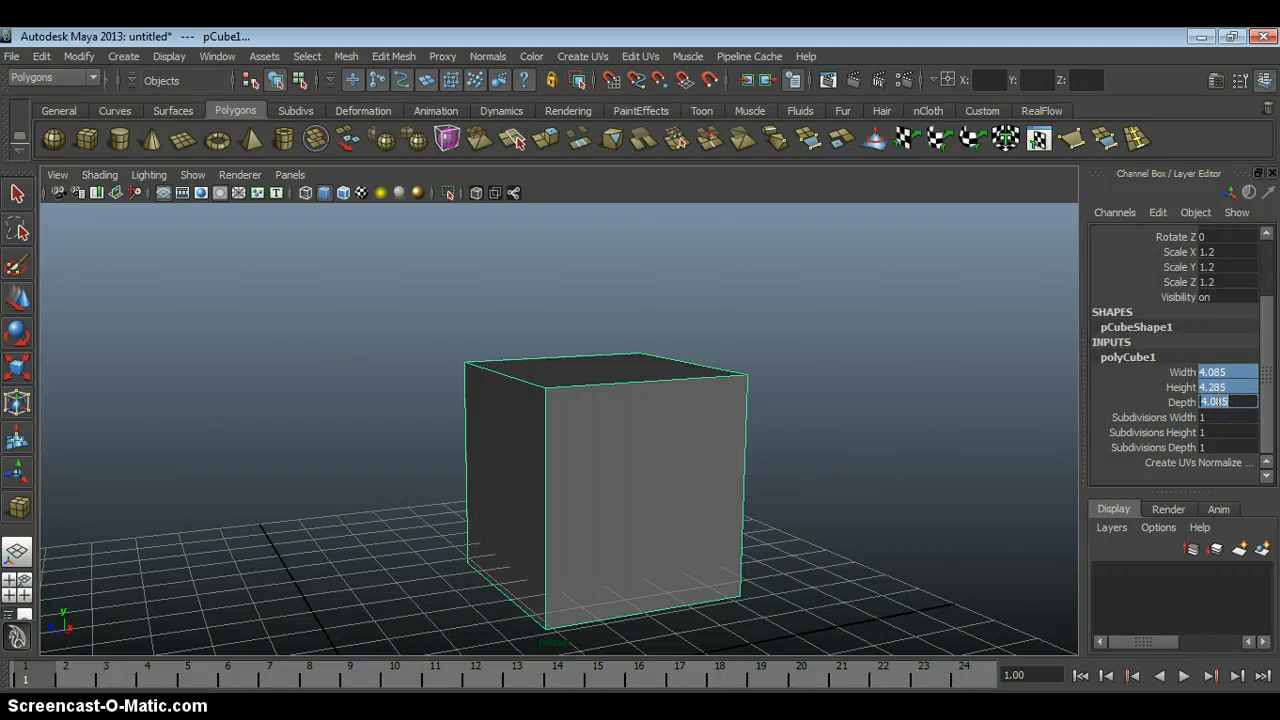
text(2)
key(Return)
Deselect and reselect the cube in the viewport, and expand its creation settings down to the subdivision attributes.
click(841, 401)
alt+middle_drag(813, 450, 803, 389)
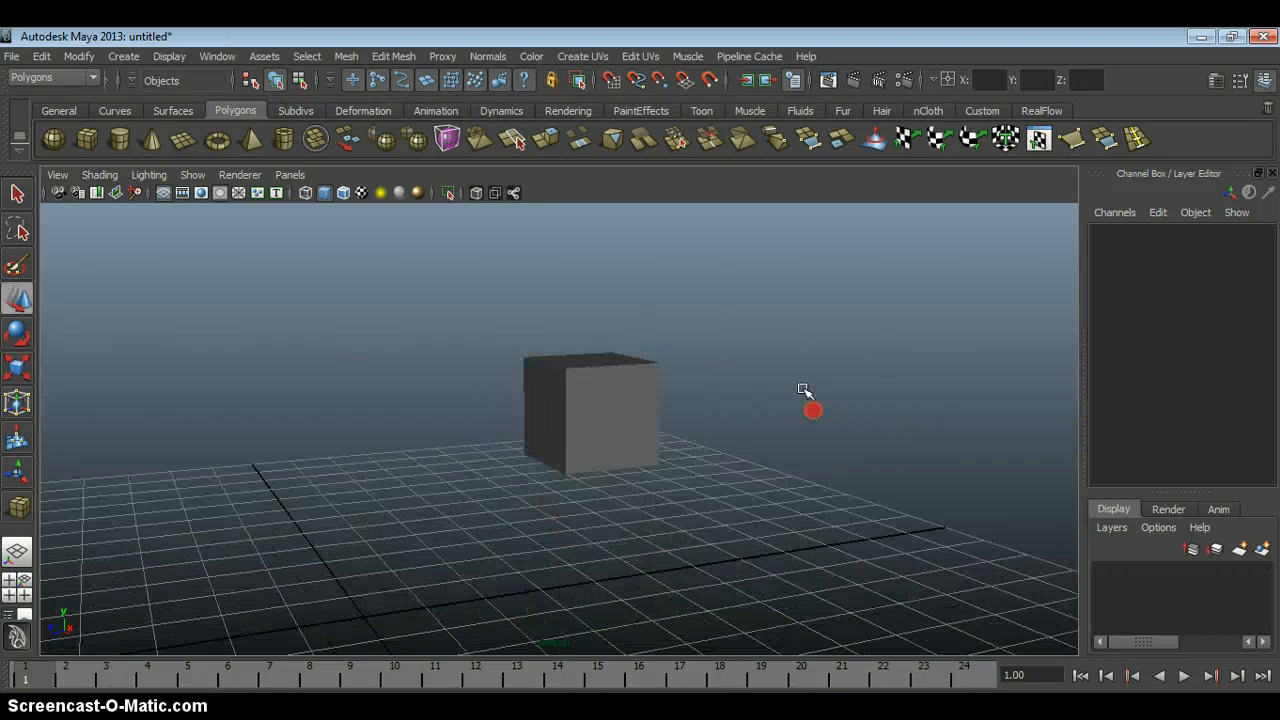
click(600, 411)
alt+drag(590, 308, 643, 380)
alt+right_drag(595, 378, 714, 422)
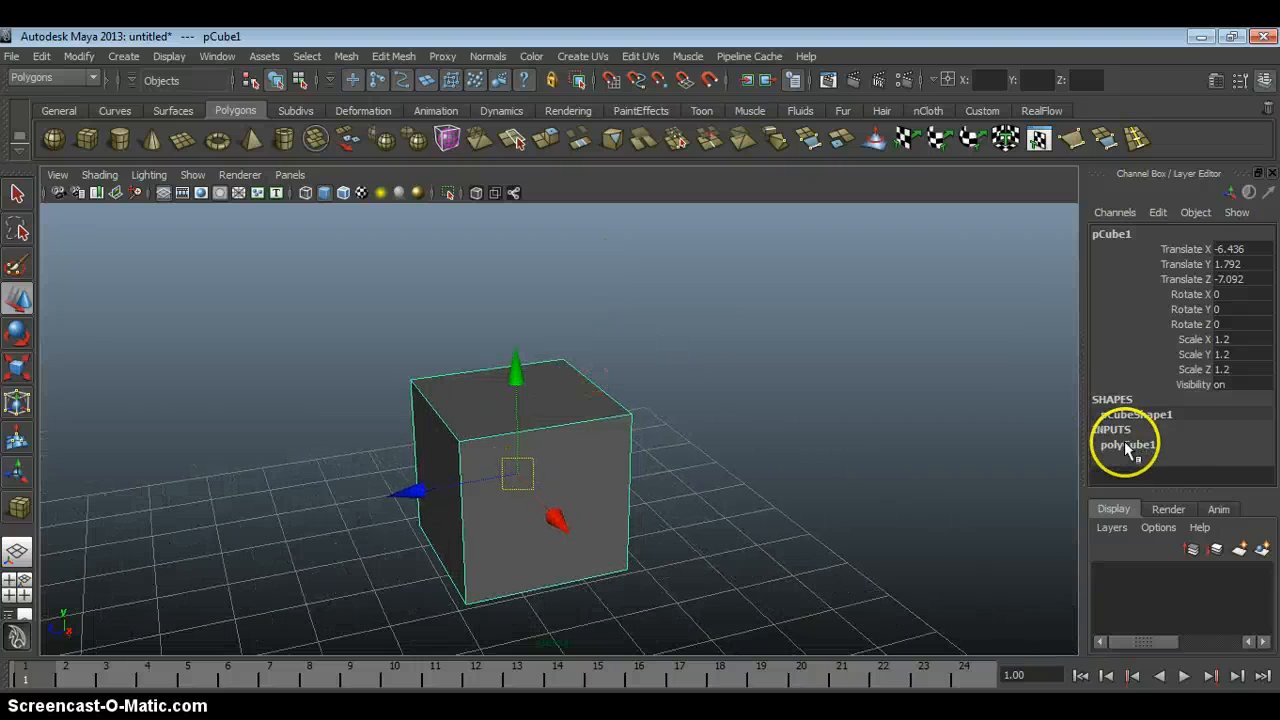
click(1128, 445)
drag(1268, 373, 1266, 434)
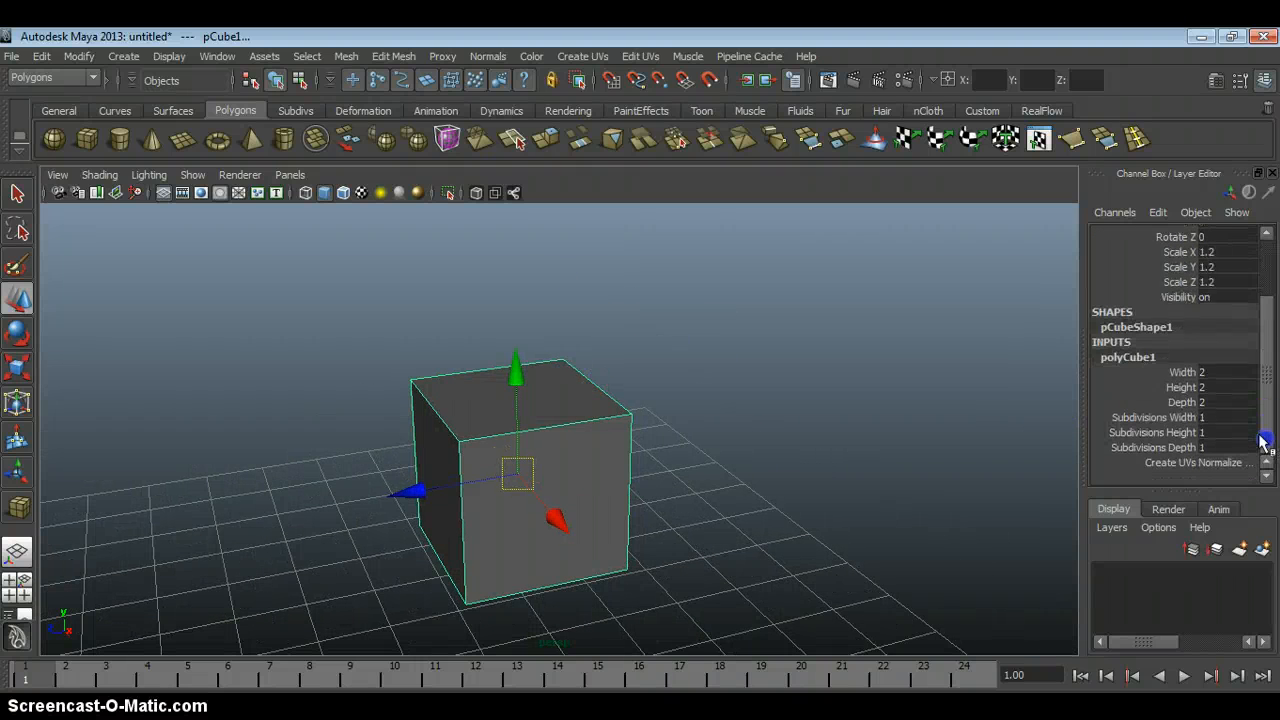
Interactively raise the cube's Subdivisions Width to 6.
click(1152, 418)
alt+right_drag(632, 425, 696, 400)
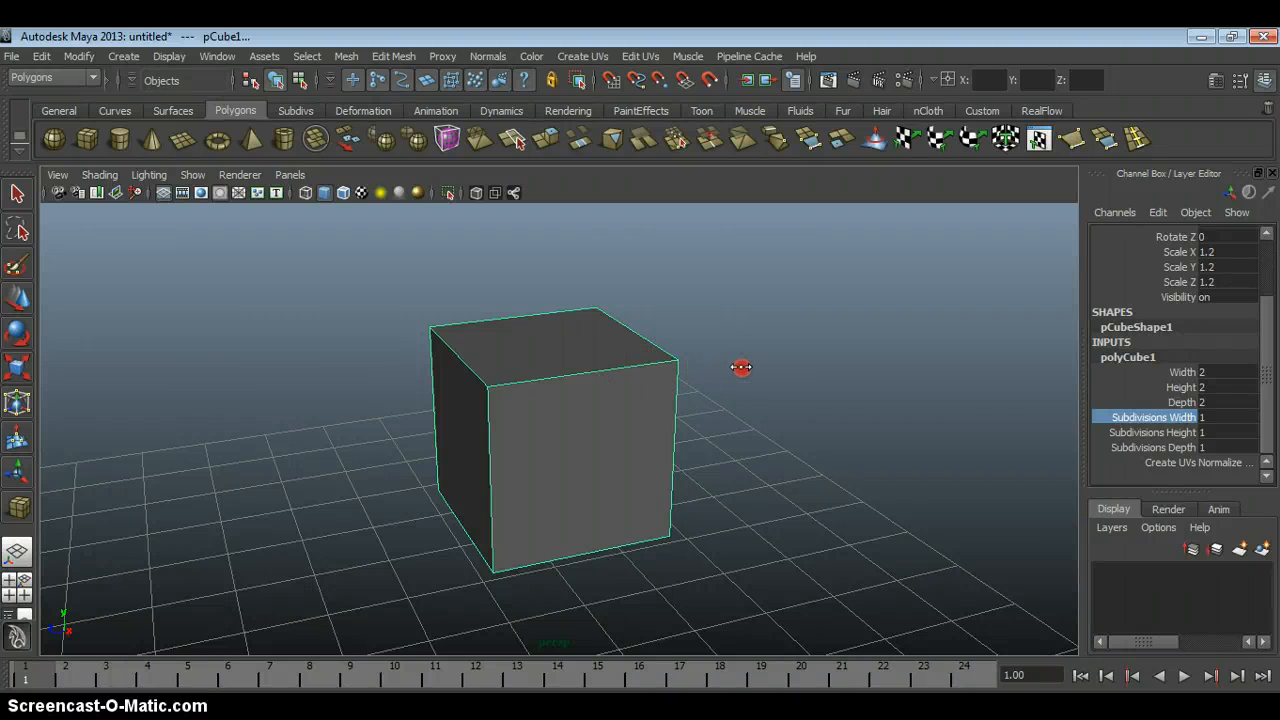
middle_drag(741, 367, 751, 366)
alt+drag(751, 366, 685, 419)
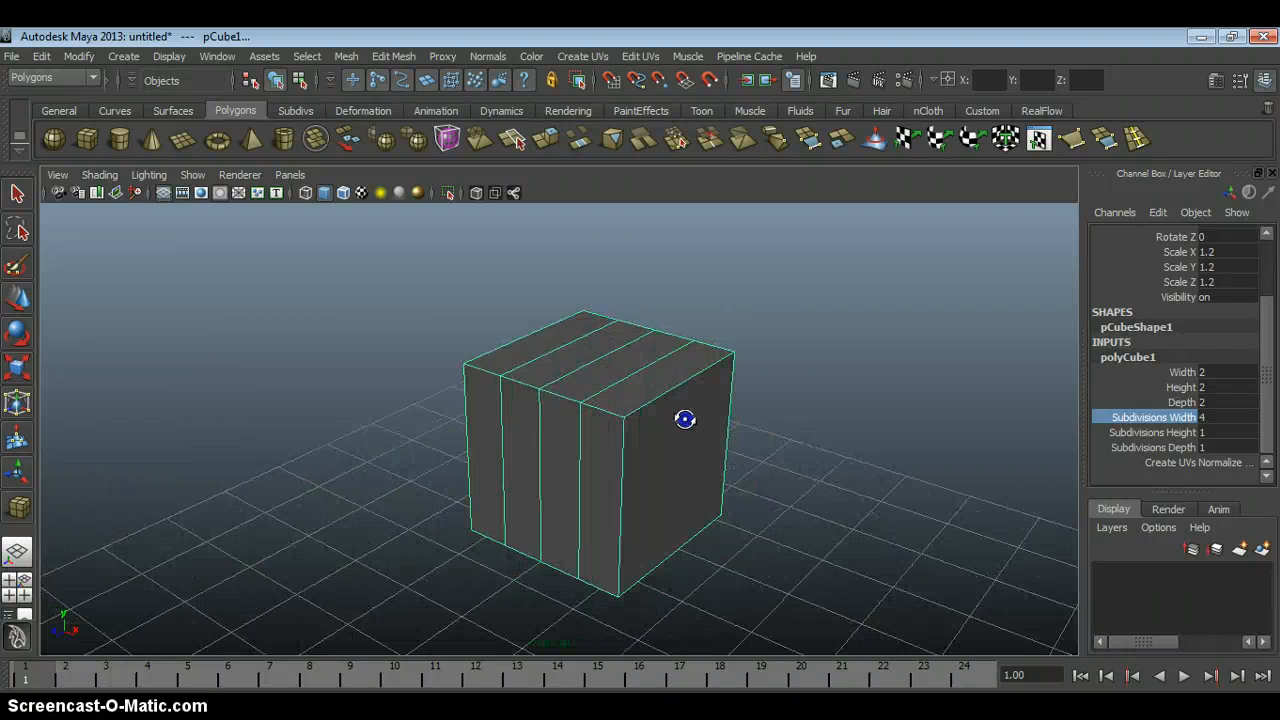
middle_drag(771, 337, 790, 338)
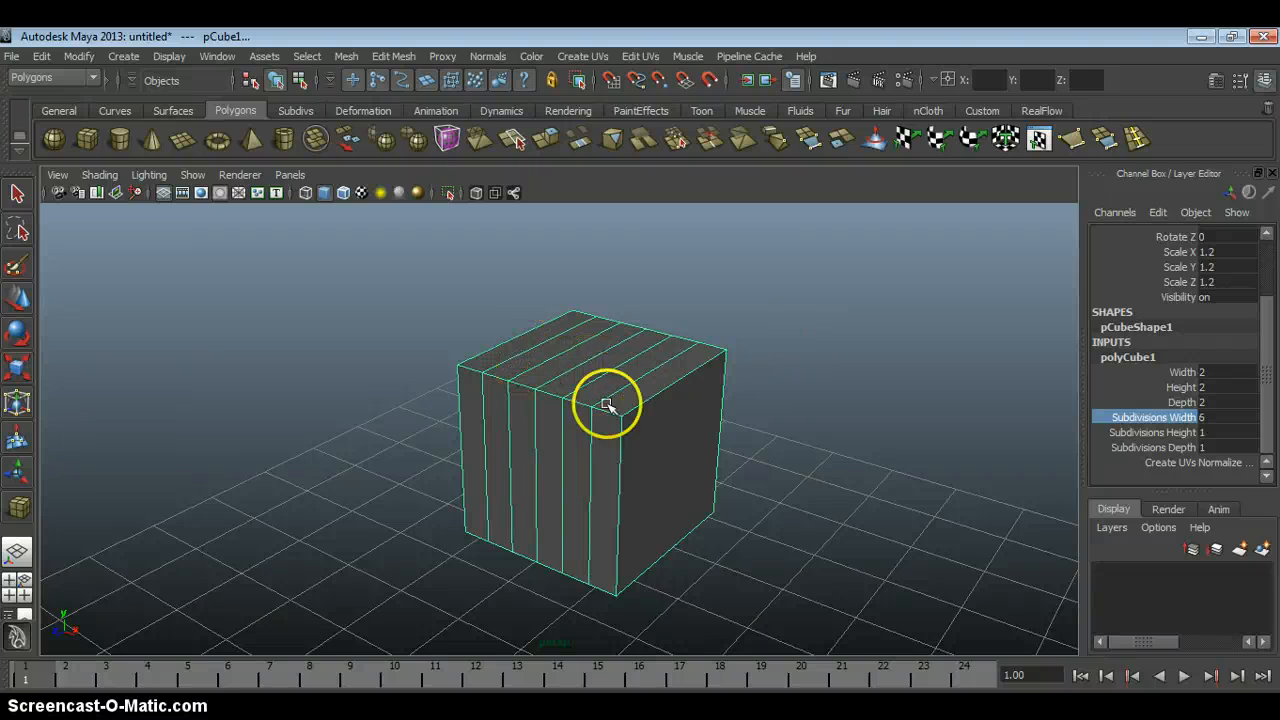
Interactively raise the cube's Subdivisions Height to 6 and its Subdivisions Depth to 7.
click(1167, 433)
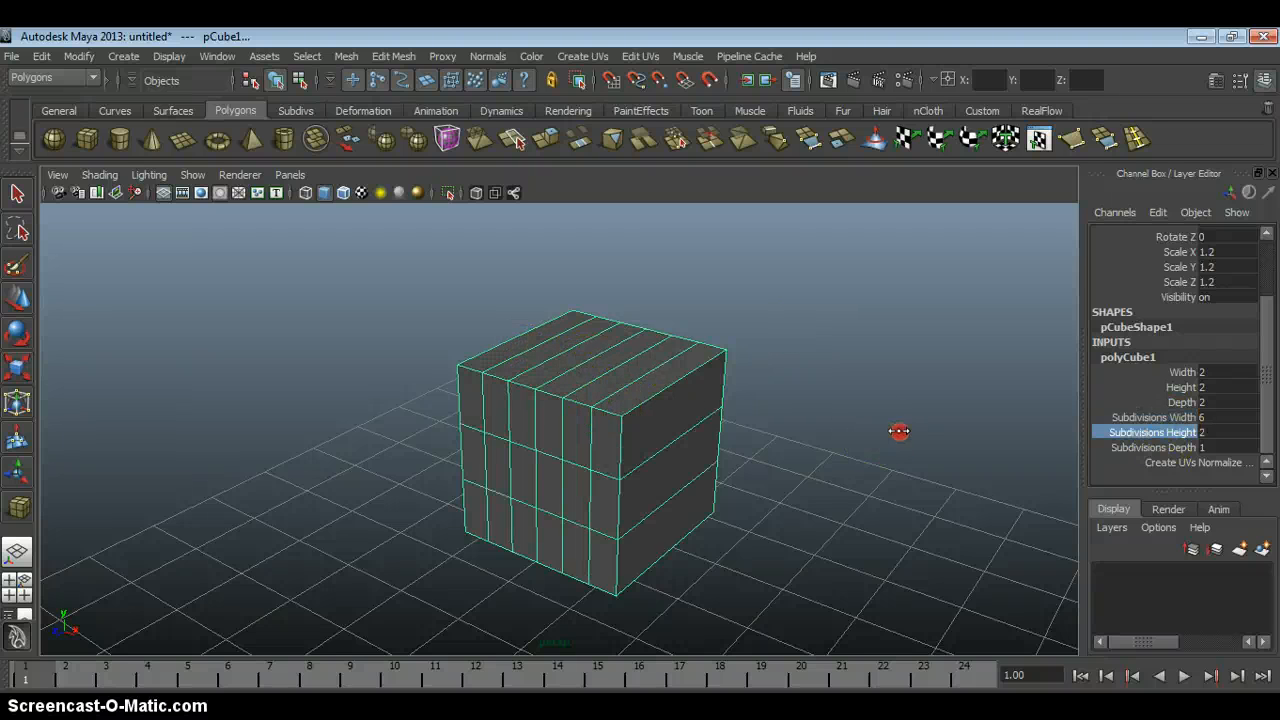
middle_drag(899, 431, 919, 430)
click(1160, 448)
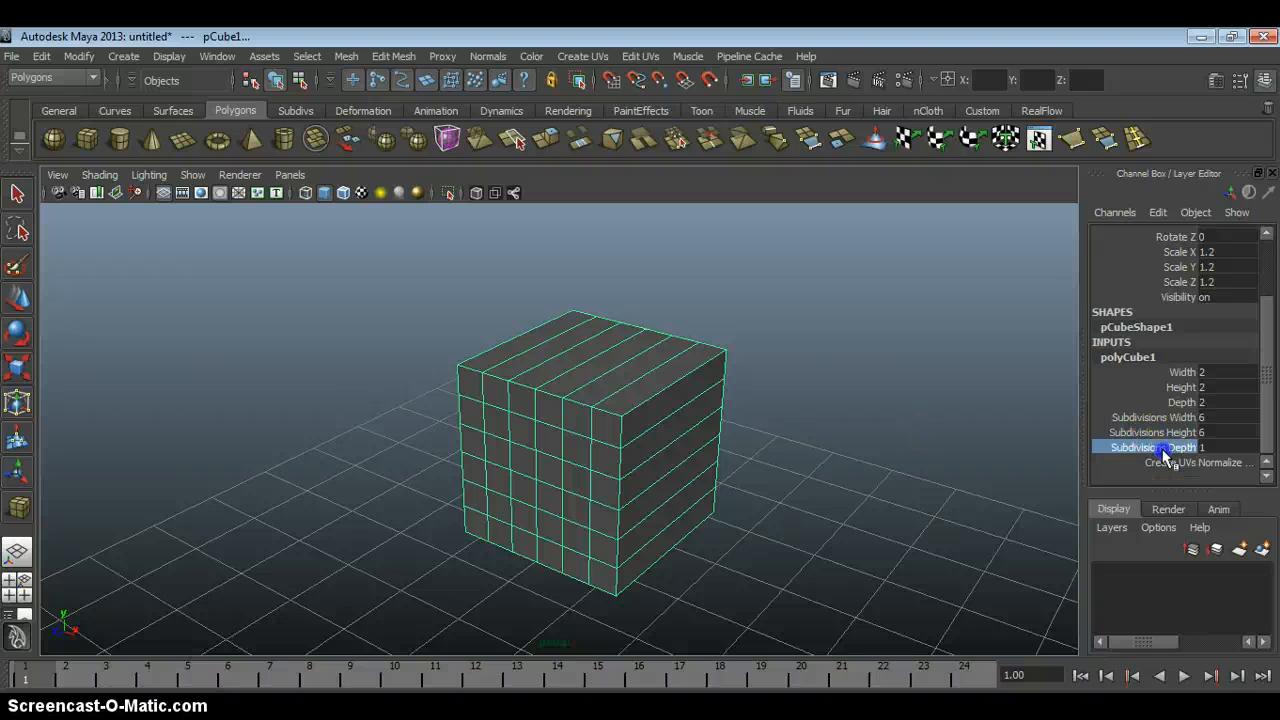
middle_drag(836, 384, 851, 384)
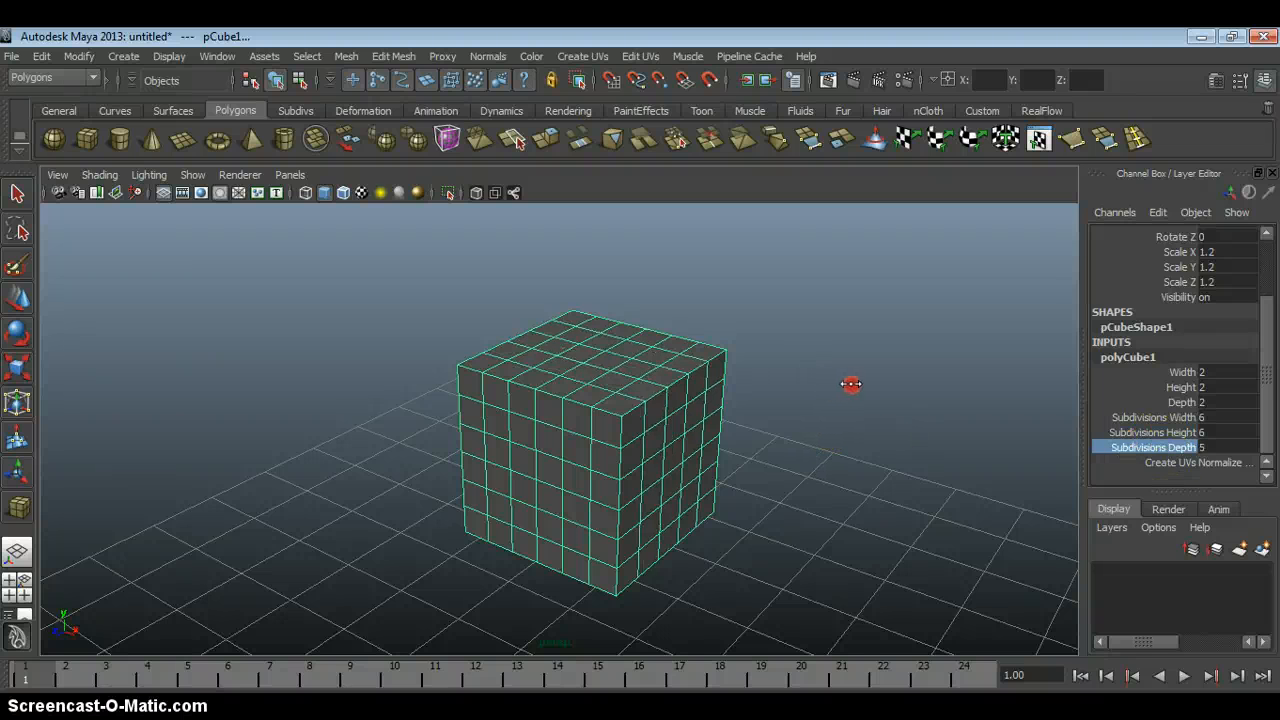
alt+drag(852, 385, 700, 365)
middle_drag(817, 338, 662, 330)
alt+right_drag(652, 397, 659, 415)
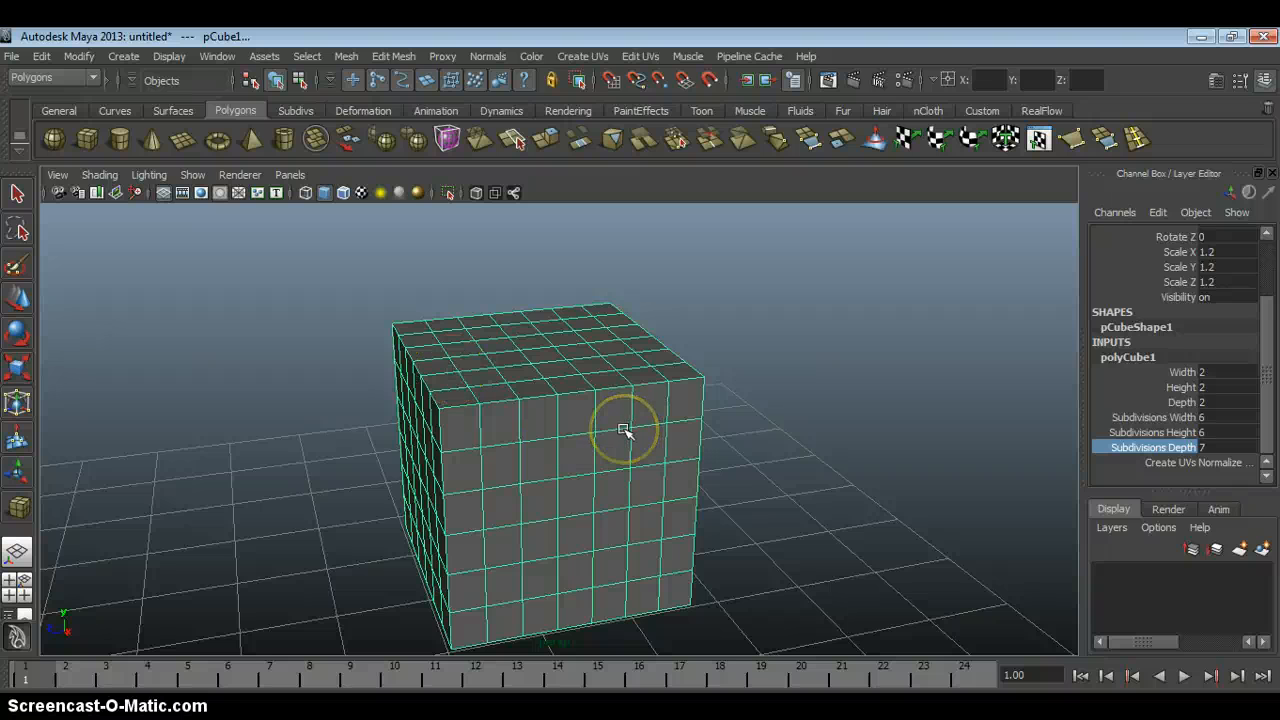
alt+drag(624, 452, 589, 423)
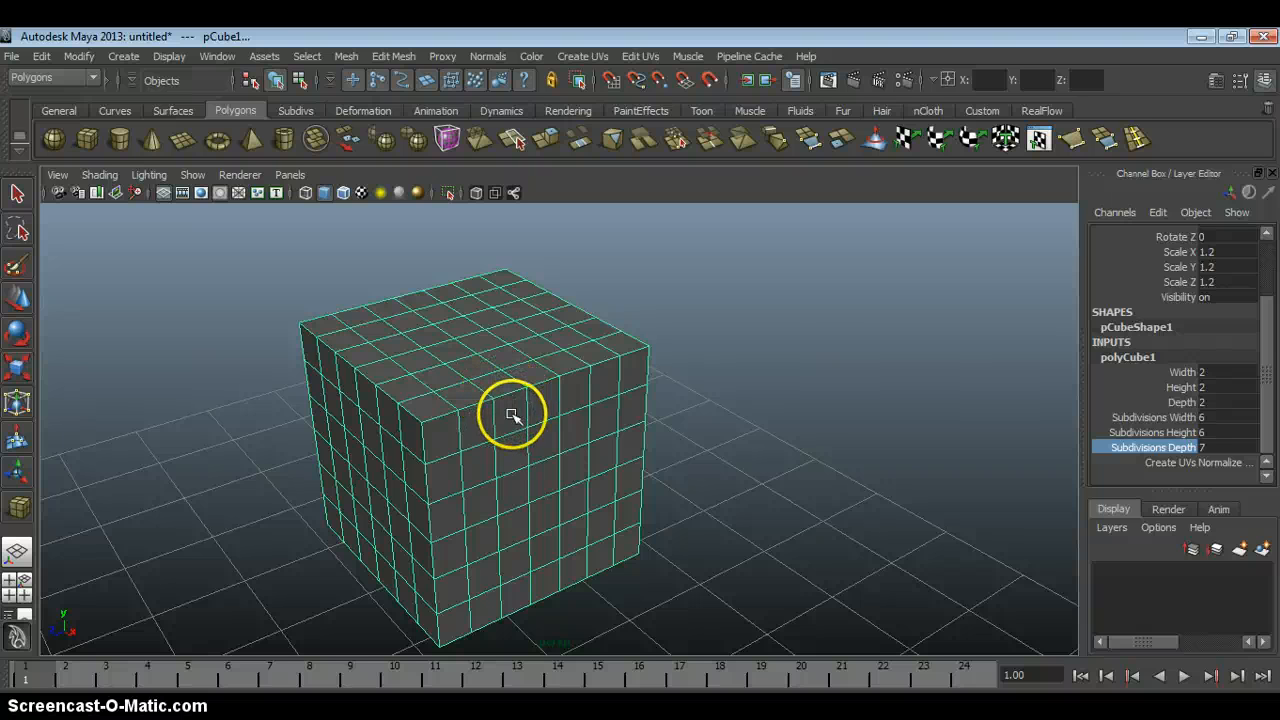
Select the whole subdivided cube and delete it from the scene.
click(826, 351)
key(w)
click(500, 380)
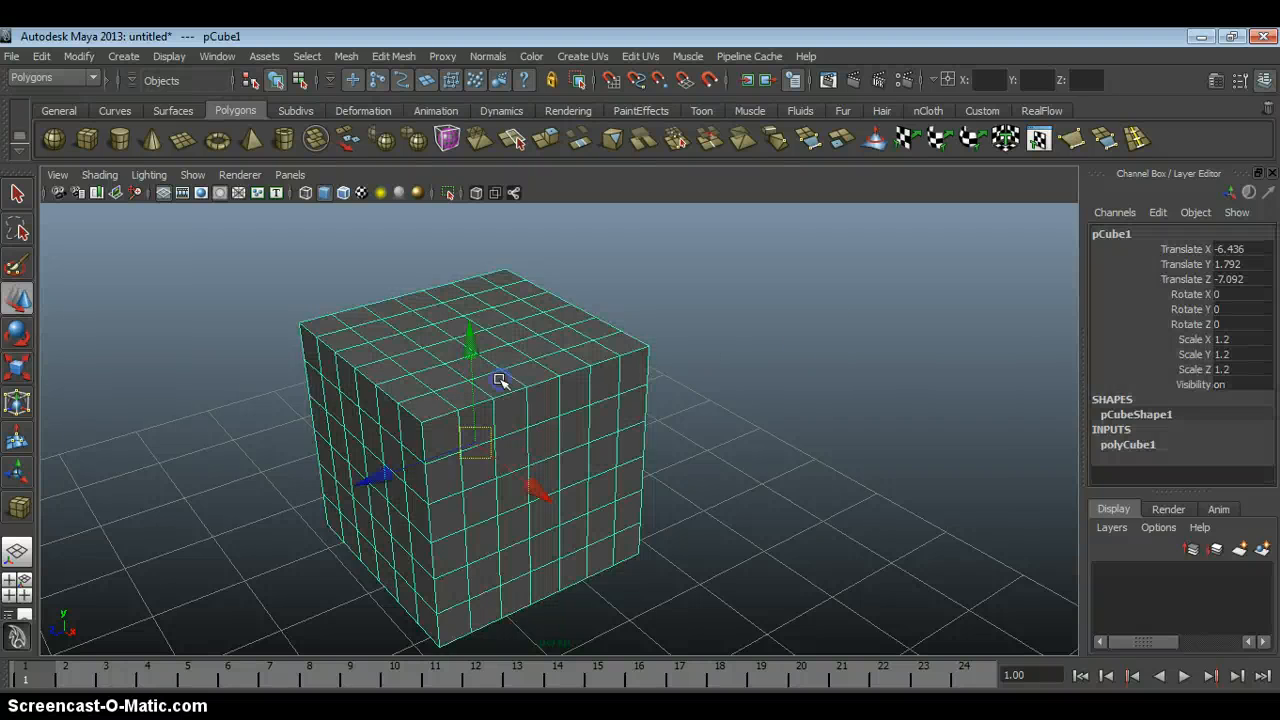
key(Delete)
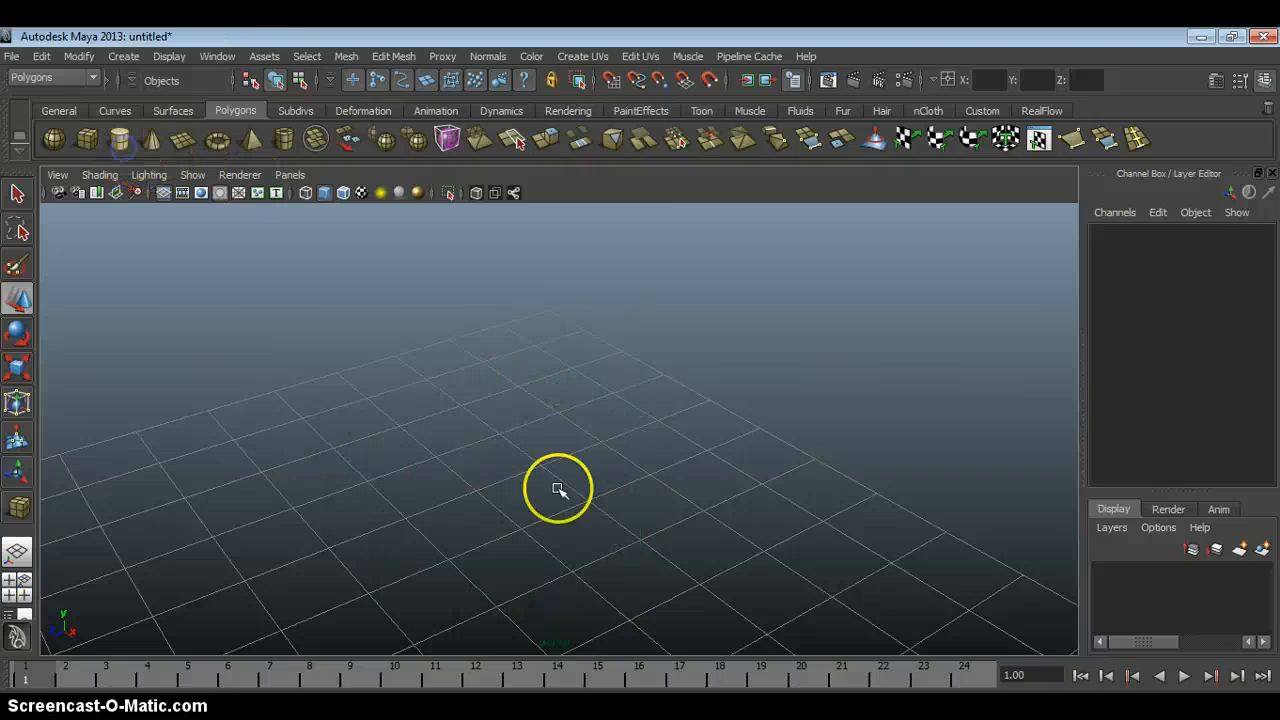
Draw a polygon cylinder on the grid by setting its base and height freehand.
drag(604, 508, 519, 527)
alt+middle_drag(568, 472, 468, 460)
alt+right_drag(468, 460, 398, 384)
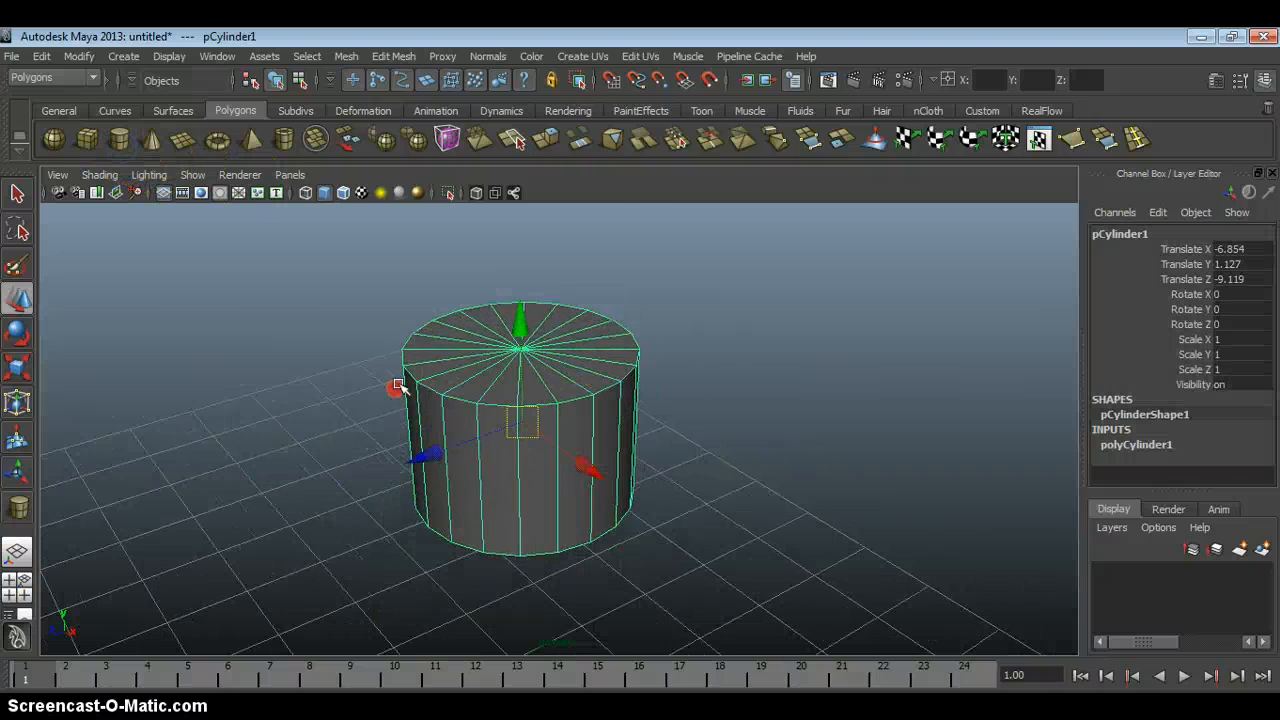
alt+drag(398, 388, 420, 373)
Expand the cylinder's creation settings and interactively adjust its Radius to 1.194 and its Height to 2.854.
click(1170, 445)
drag(1265, 383, 1265, 440)
click(1180, 371)
middle_drag(772, 404, 711, 414)
click(1183, 390)
alt+middle_drag(634, 426, 773, 427)
alt+right_drag(776, 431, 898, 446)
Interactively raise the cylinder's Subdivisions Axis to 38 and its Subdivisions Height to 8.
click(1166, 402)
alt+drag(769, 392, 769, 406)
middle_drag(700, 406, 898, 418)
click(1179, 418)
alt+right_drag(647, 381, 663, 455)
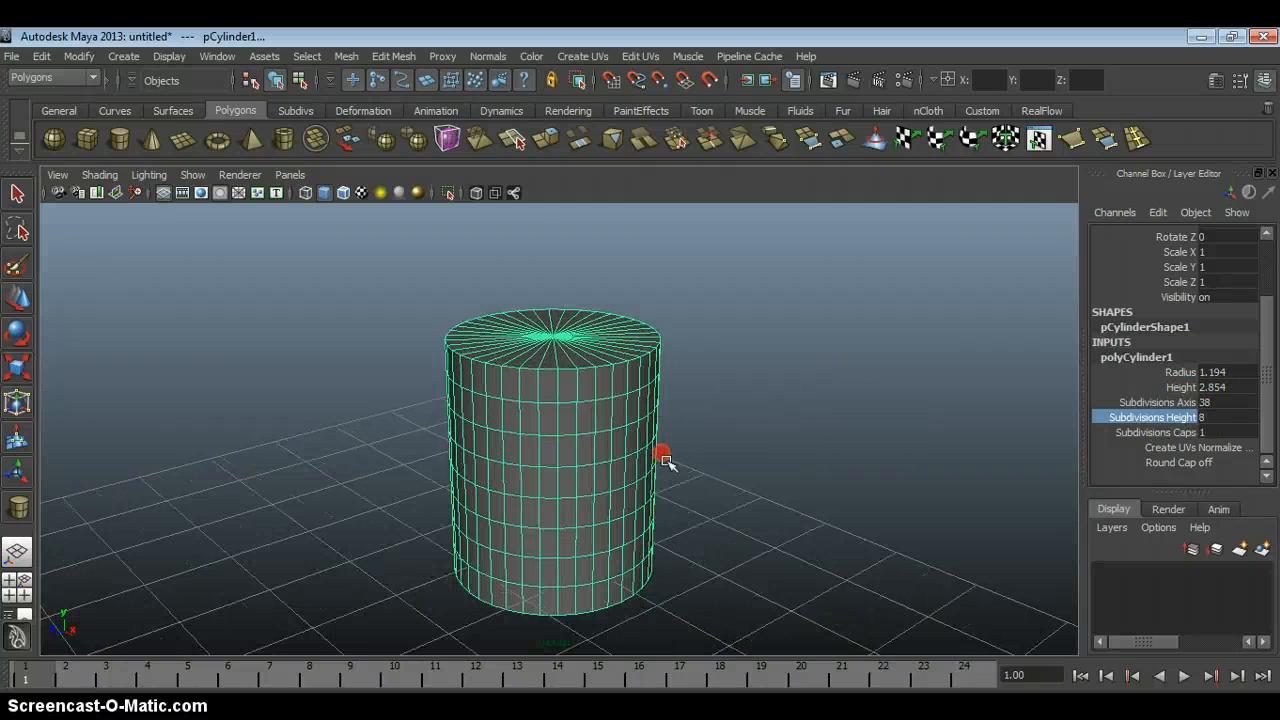
alt+drag(663, 475, 663, 455)
alt+middle_drag(663, 455, 620, 346)
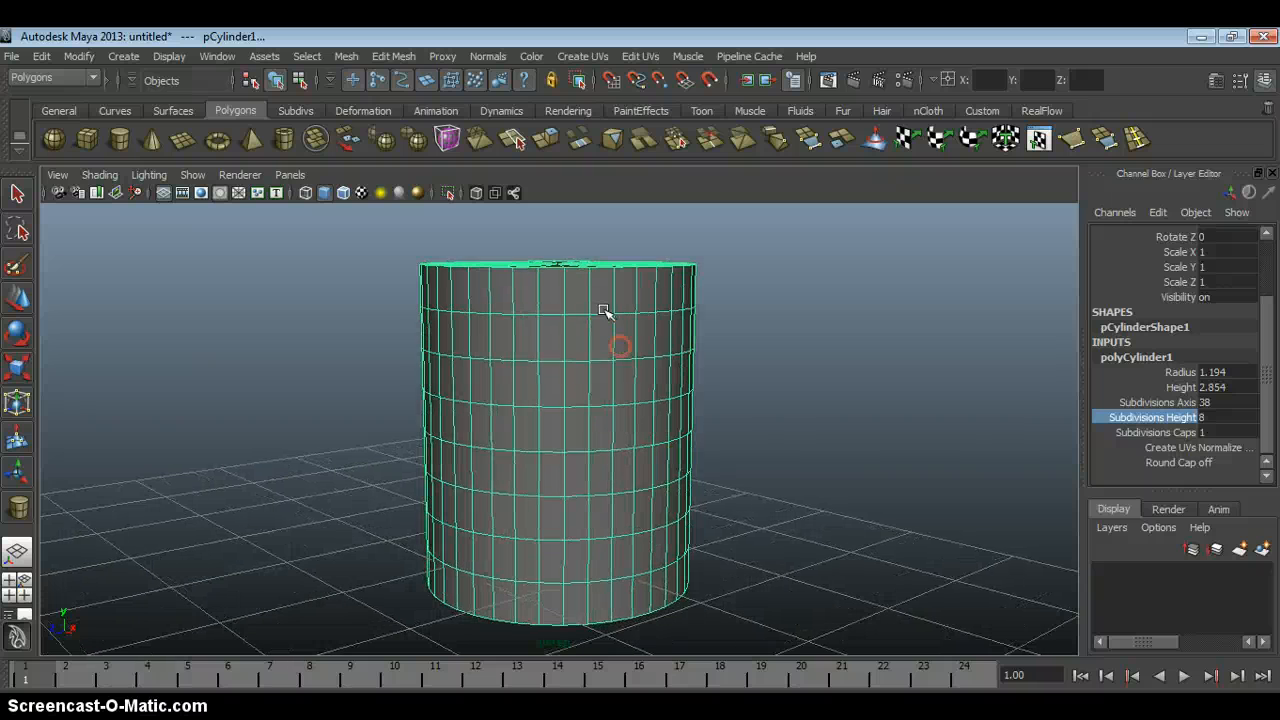
Interactively raise the cylinder's Subdivisions Caps to 6 while viewing its top cap.
click(1180, 434)
alt+drag(791, 366, 803, 563)
alt+middle_drag(793, 290, 849, 306)
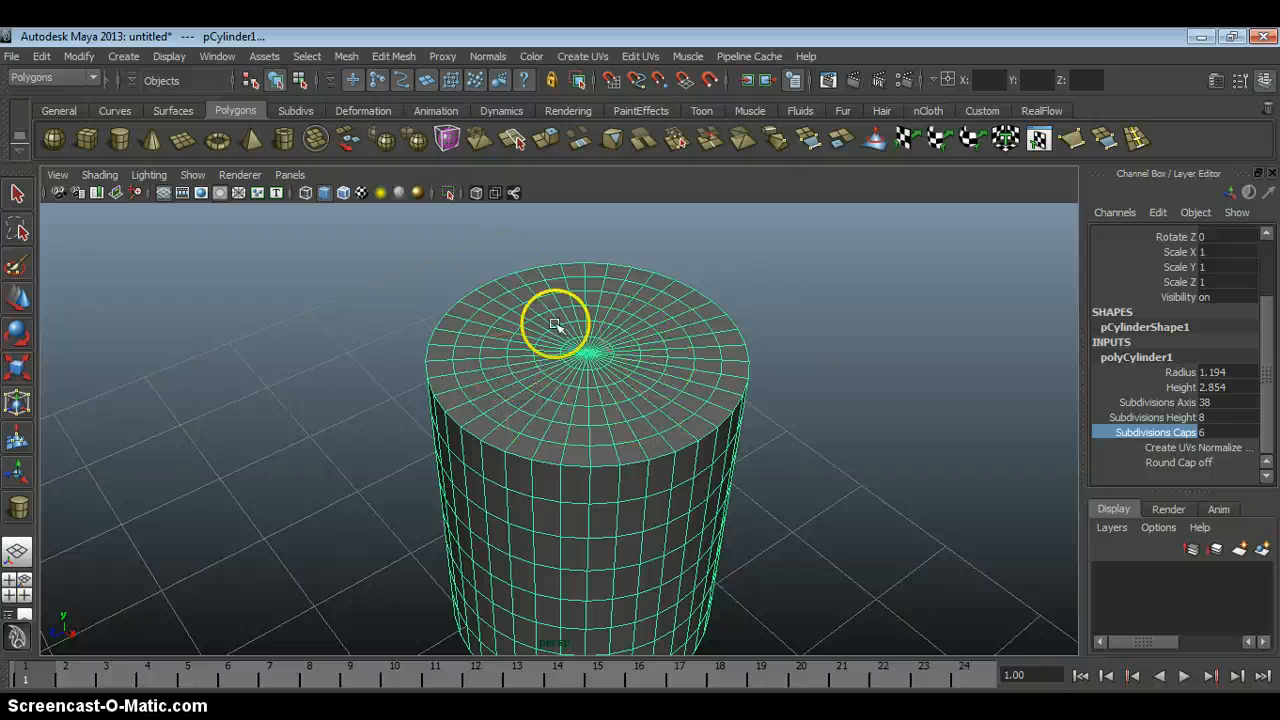
Select the whole cylinder and delete it from the scene.
alt+drag(770, 502, 720, 360)
key(w)
click(588, 375)
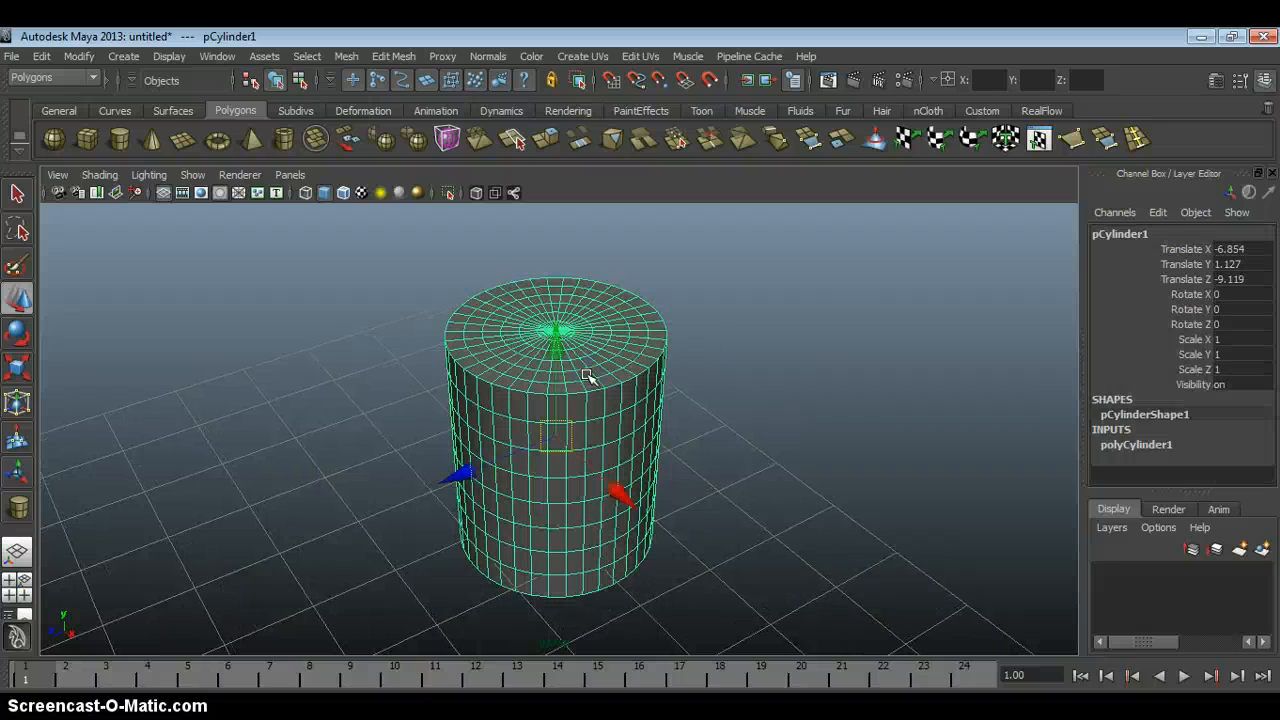
key(Delete)
Draw a polygon cone with a radius of about 1.508 and a height of about 3.162, and expand its creation settings.
click(151, 138)
drag(566, 443, 552, 229)
click(1123, 443)
click(1250, 447)
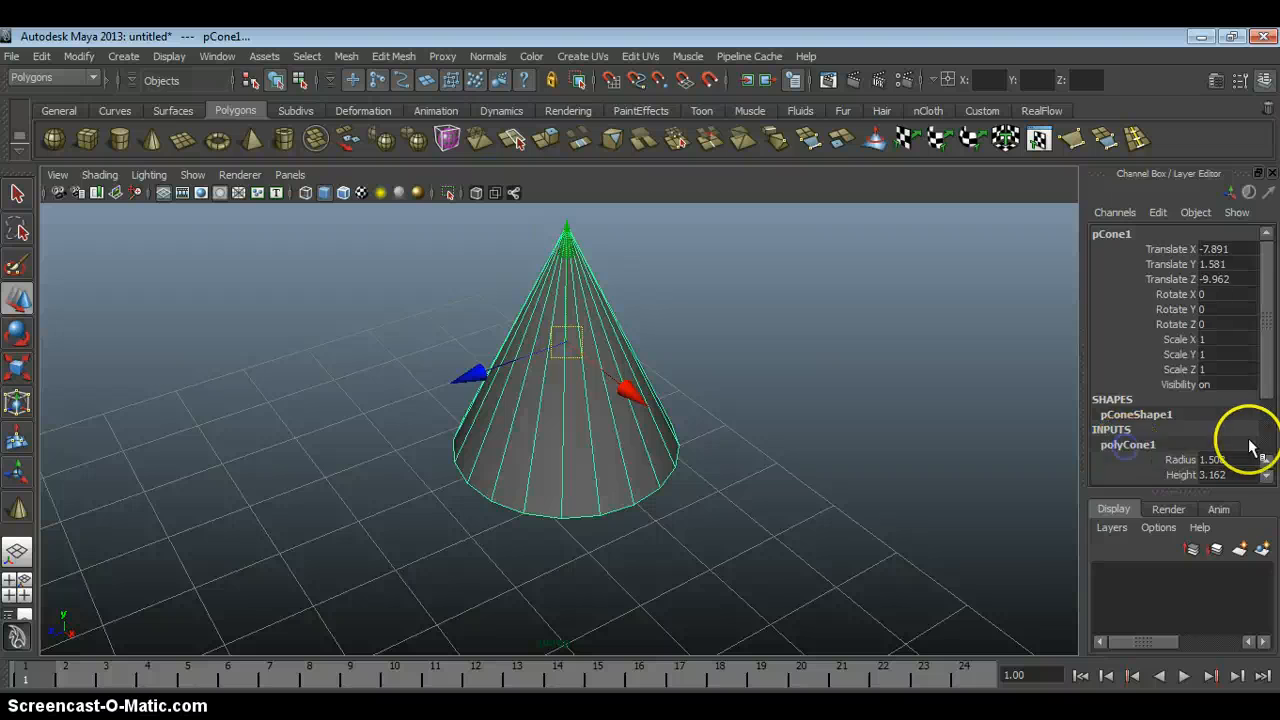
scroll(1250, 447, down, 3)
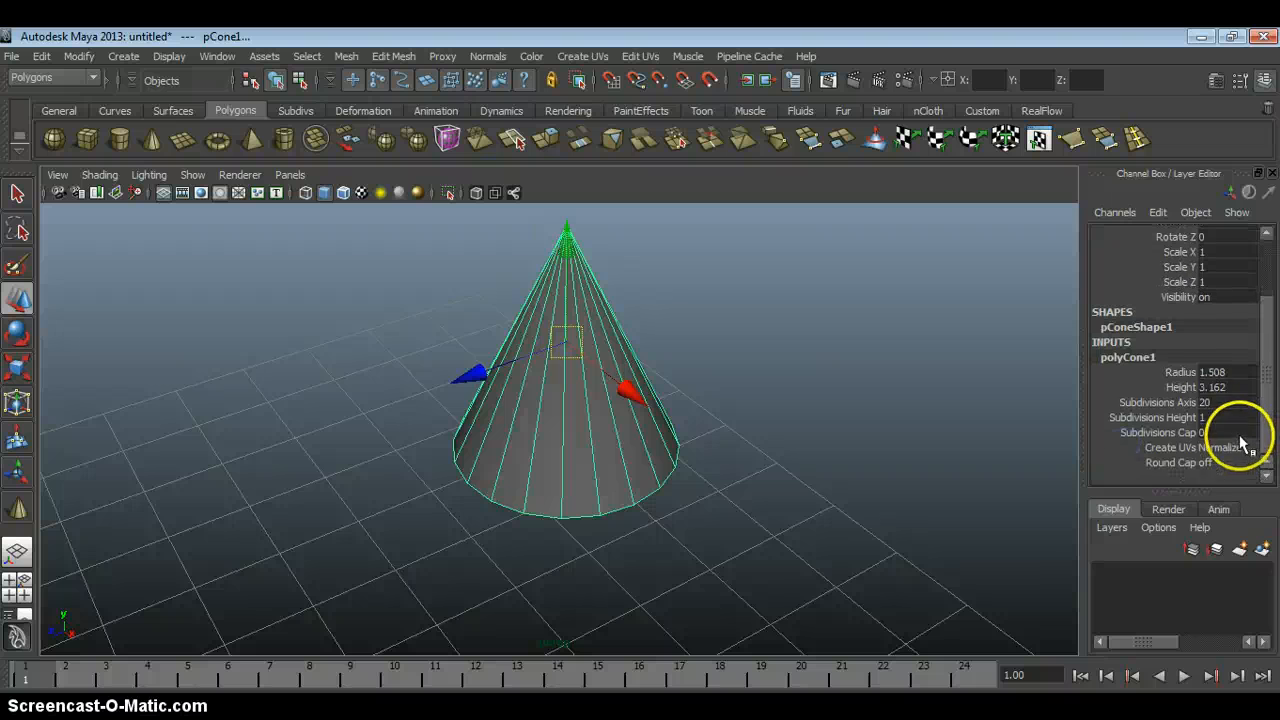
Point out the cone's Subdivisions Axis, Subdivisions Height and Subdivisions Cap attributes one after another.
click(1160, 403)
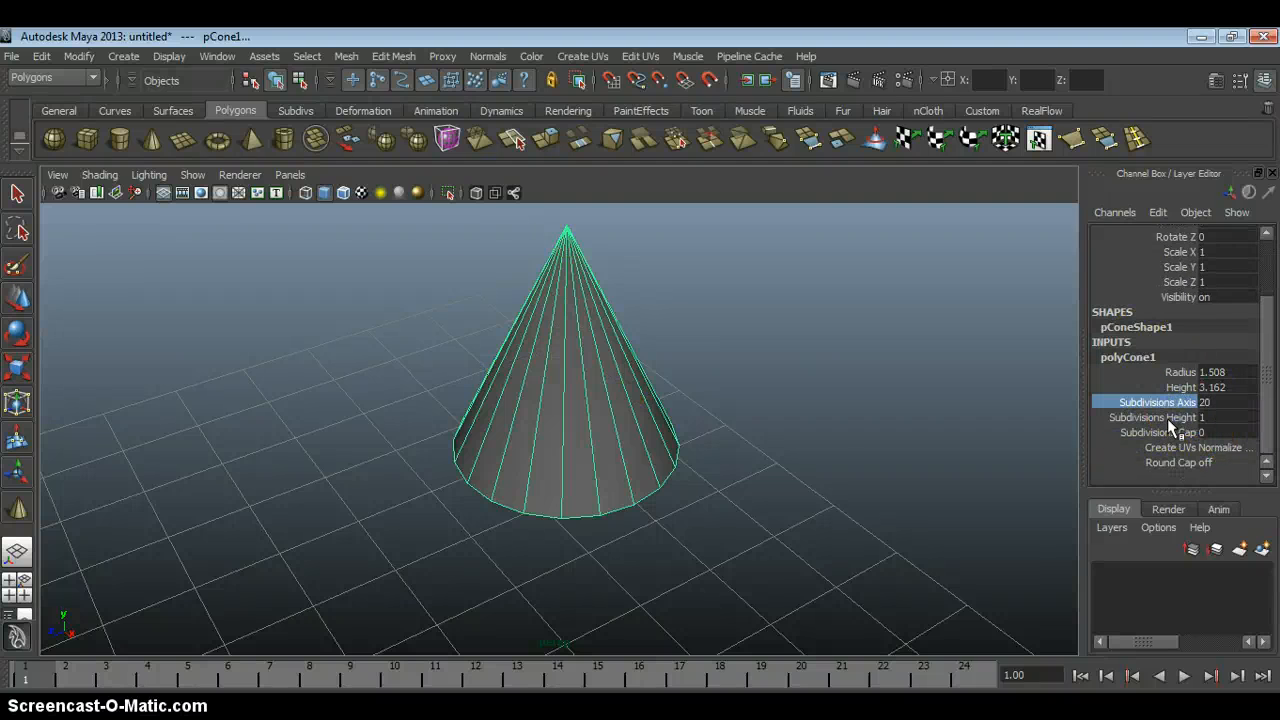
click(1160, 417)
click(1160, 432)
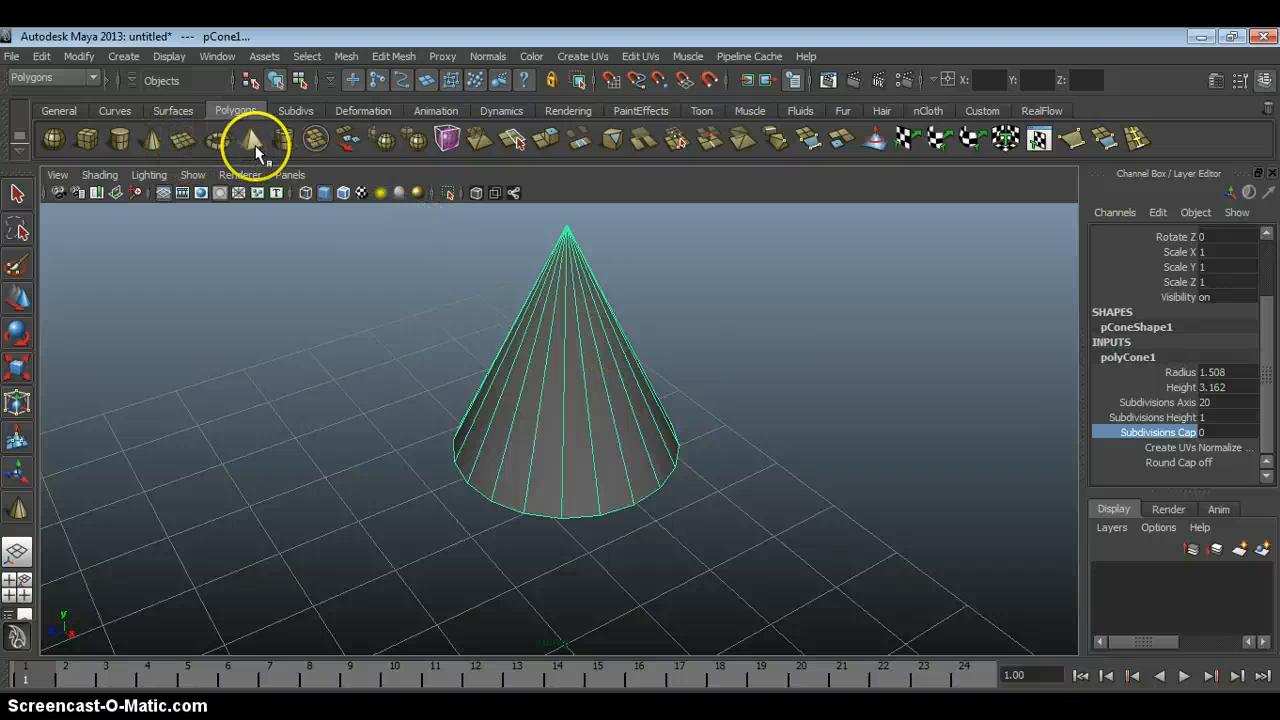
Draw a polygon plane about 5.463 units square beside the cone and expand its creation settings.
click(189, 142)
alt+middle_drag(380, 426, 616, 398)
alt+right_drag(616, 398, 480, 329)
drag(503, 421, 363, 477)
click(1110, 449)
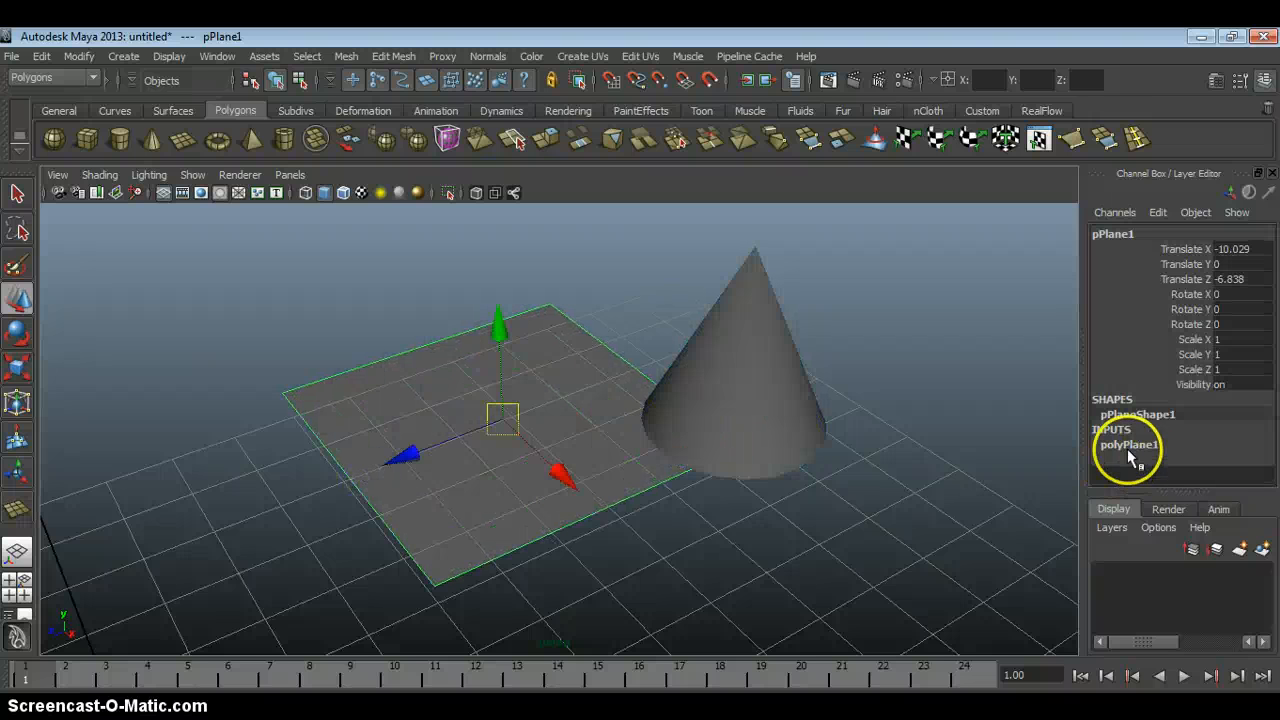
scroll(1205, 430, down, 2)
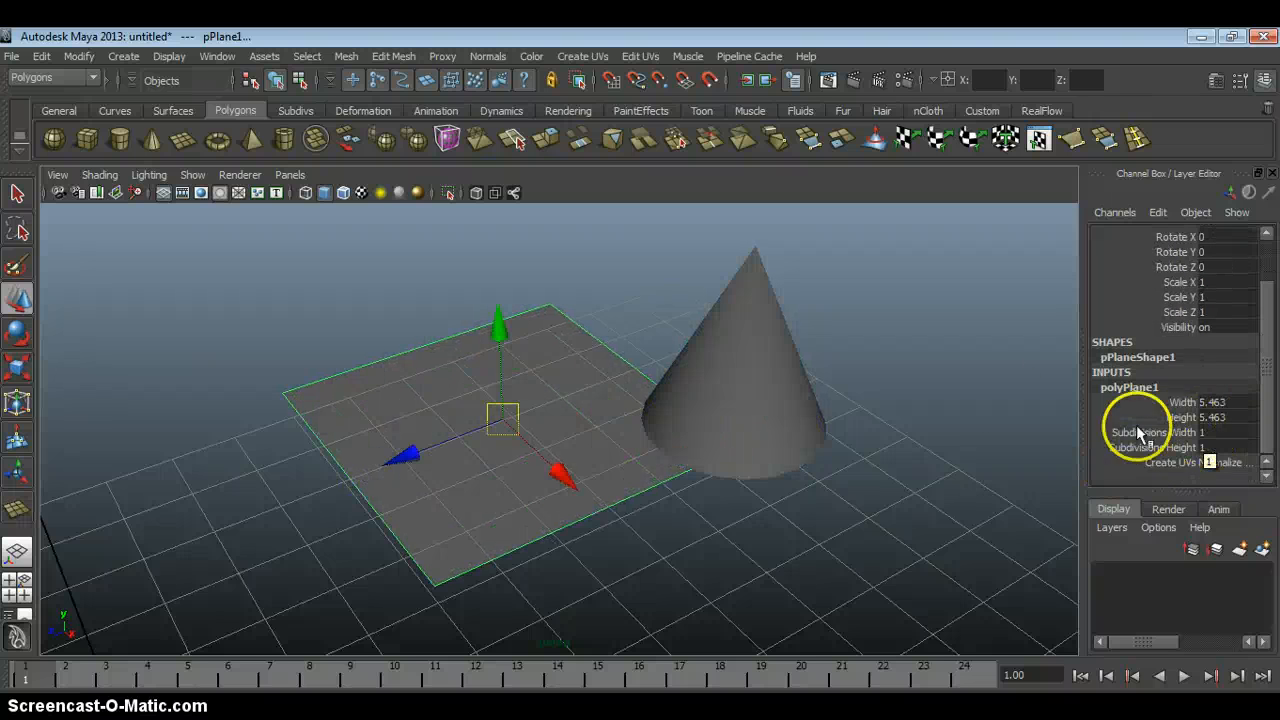
Delete the plane and the cone to empty the scene.
click(912, 367)
click(571, 402)
key(Delete)
click(766, 391)
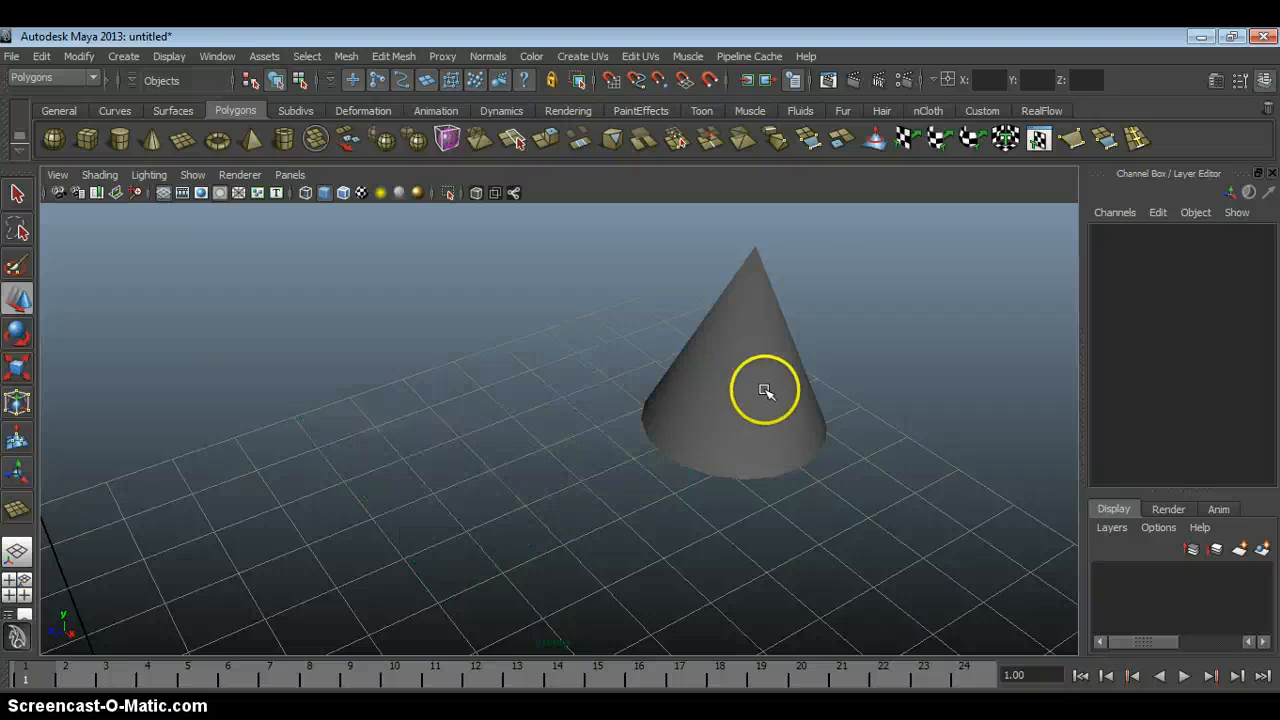
key(Delete)
click(380, 254)
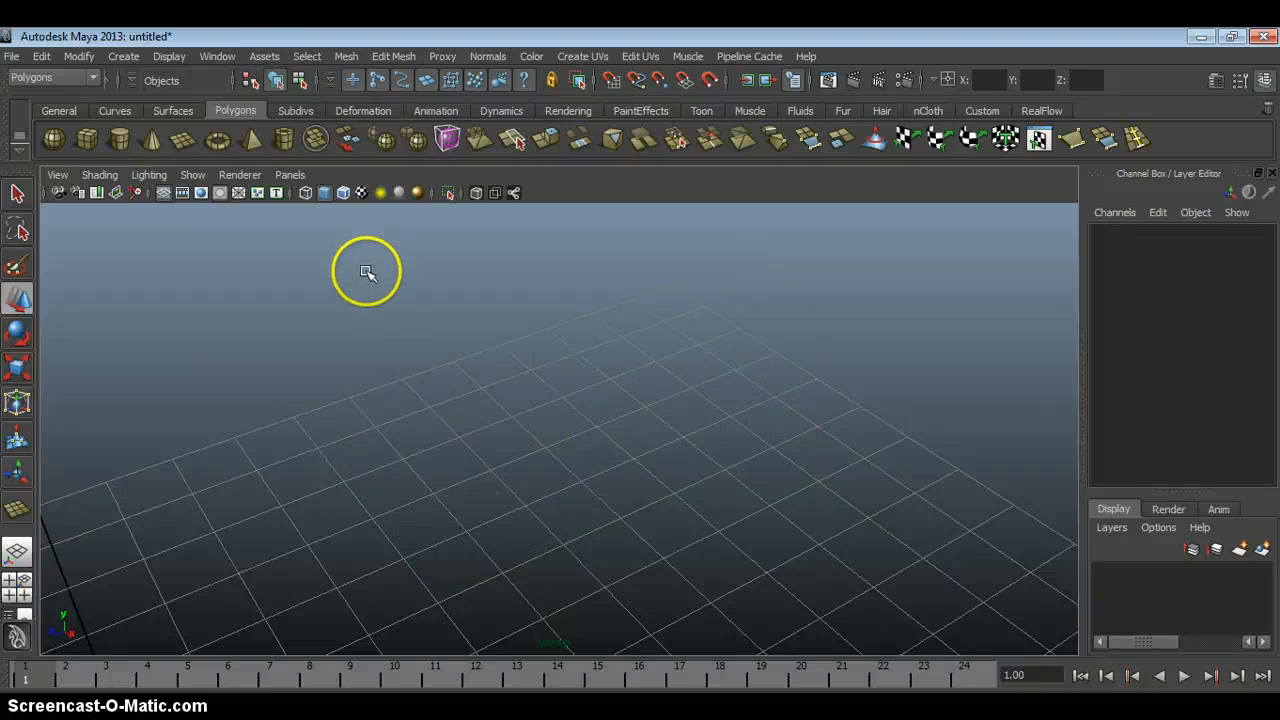
Draw a new polygon cube about 4.315 units on each side near the centre of the grid.
click(92, 140)
alt+right_drag(691, 475, 620, 386)
alt+middle_drag(620, 386, 565, 350)
alt+right_drag(563, 338, 537, 409)
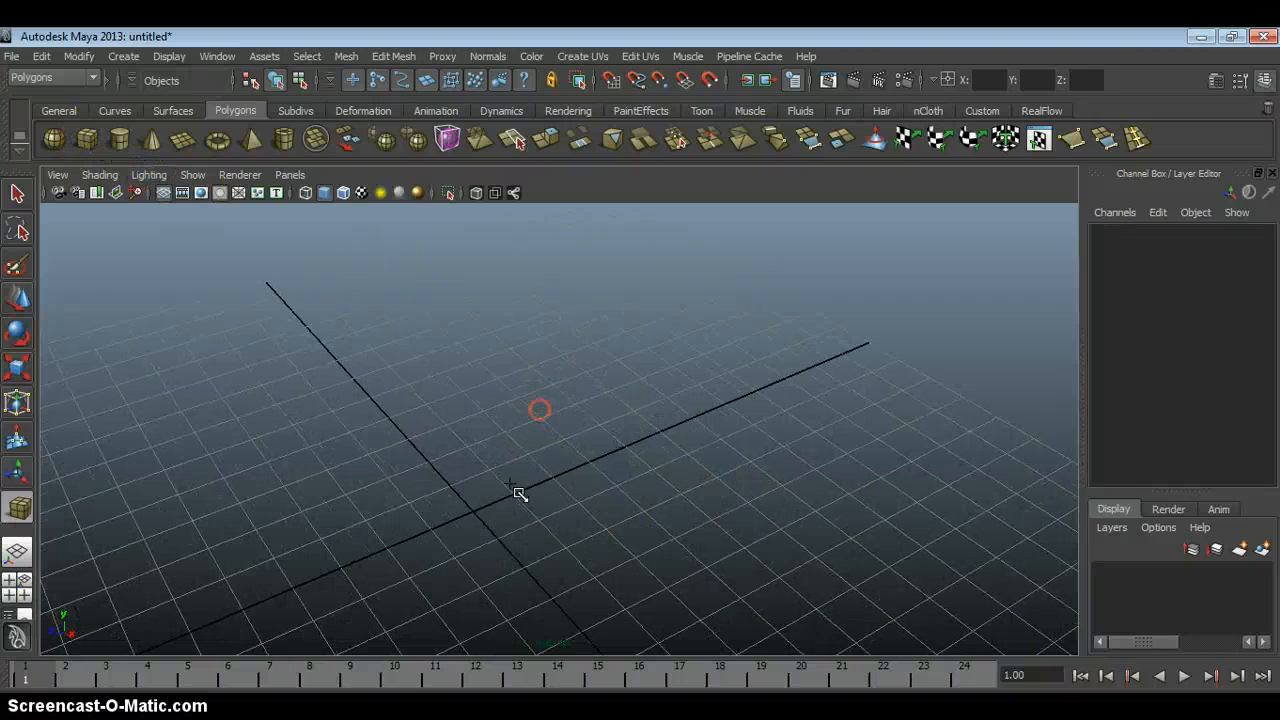
ctrl+shift+drag(469, 489, 385, 527)
alt+middle_drag(385, 530, 509, 460)
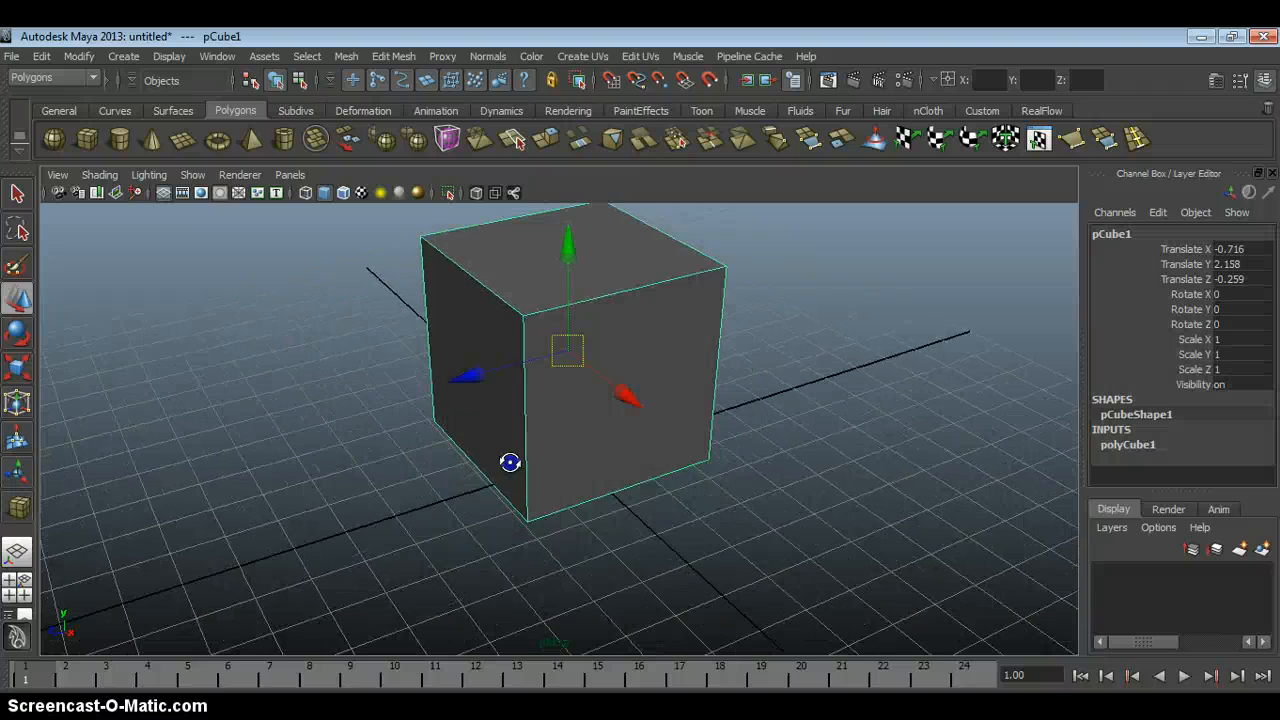
alt+right_drag(509, 460, 503, 440)
alt+middle_drag(491, 363, 497, 440)
alt+right_drag(497, 440, 519, 397)
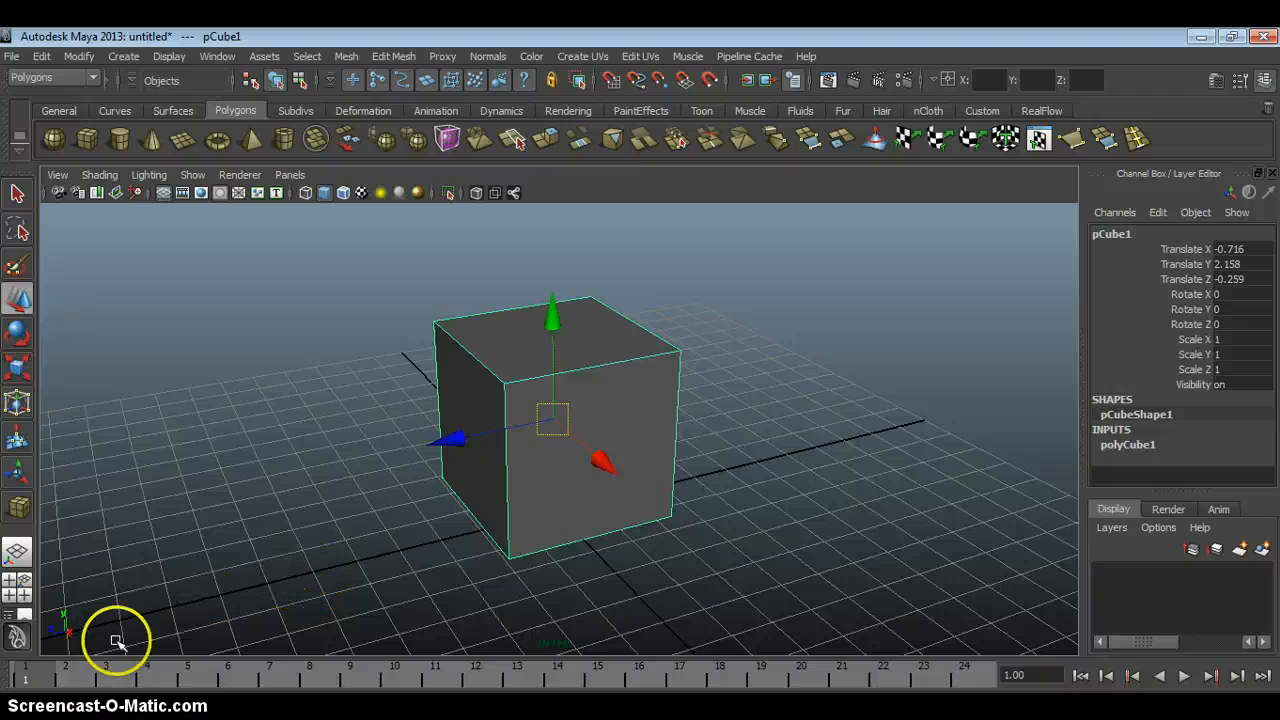
Switch the cube to Face selection mode and return it to Object Mode.
right_click(627, 364)
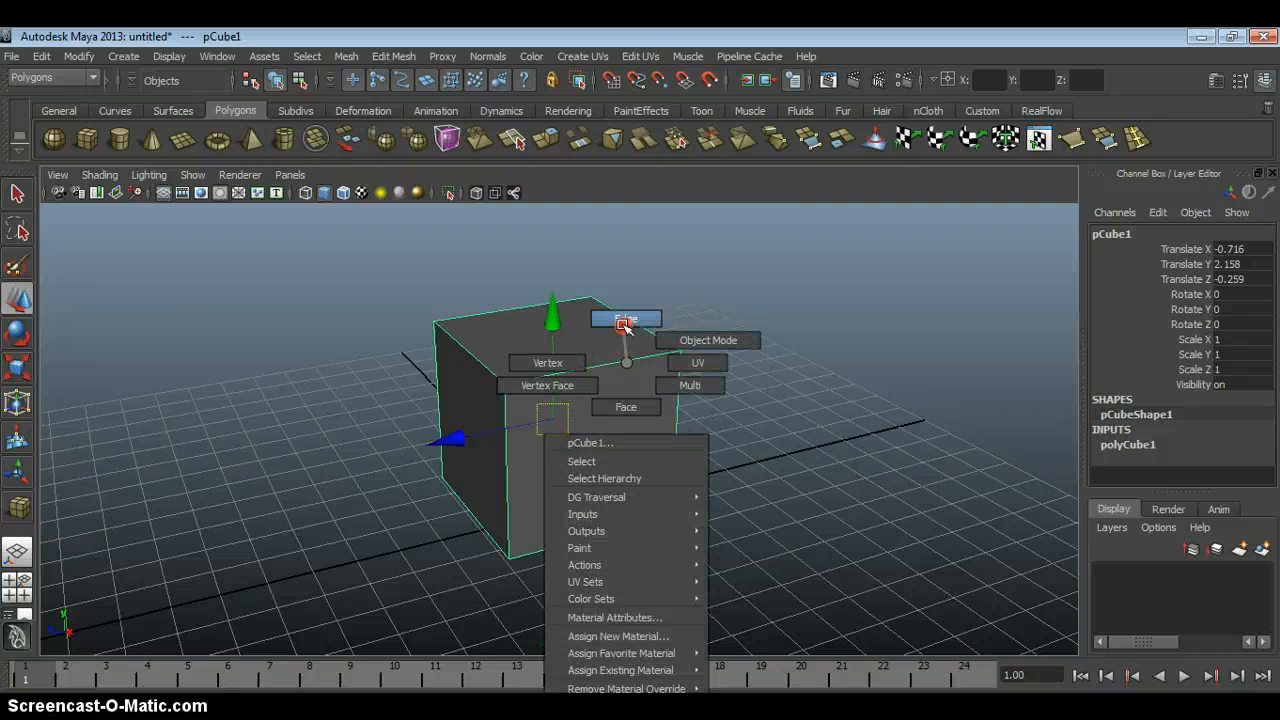
click(626, 404)
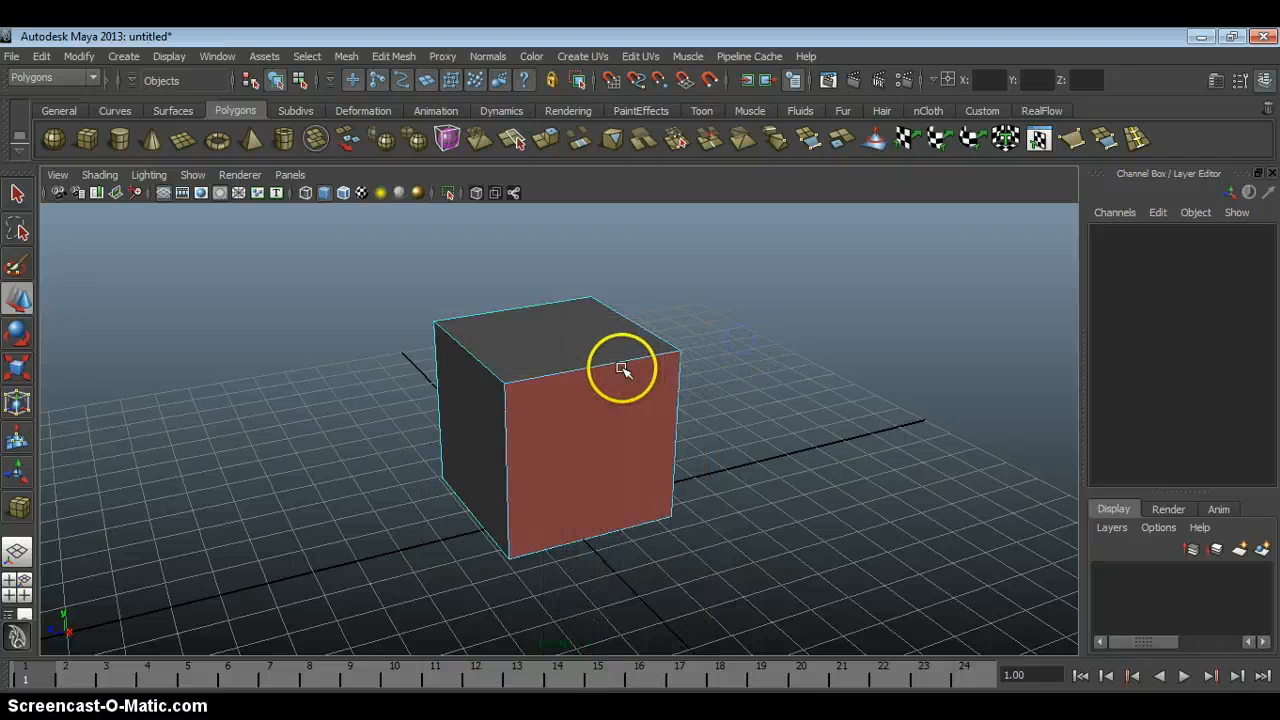
right_click(622, 366)
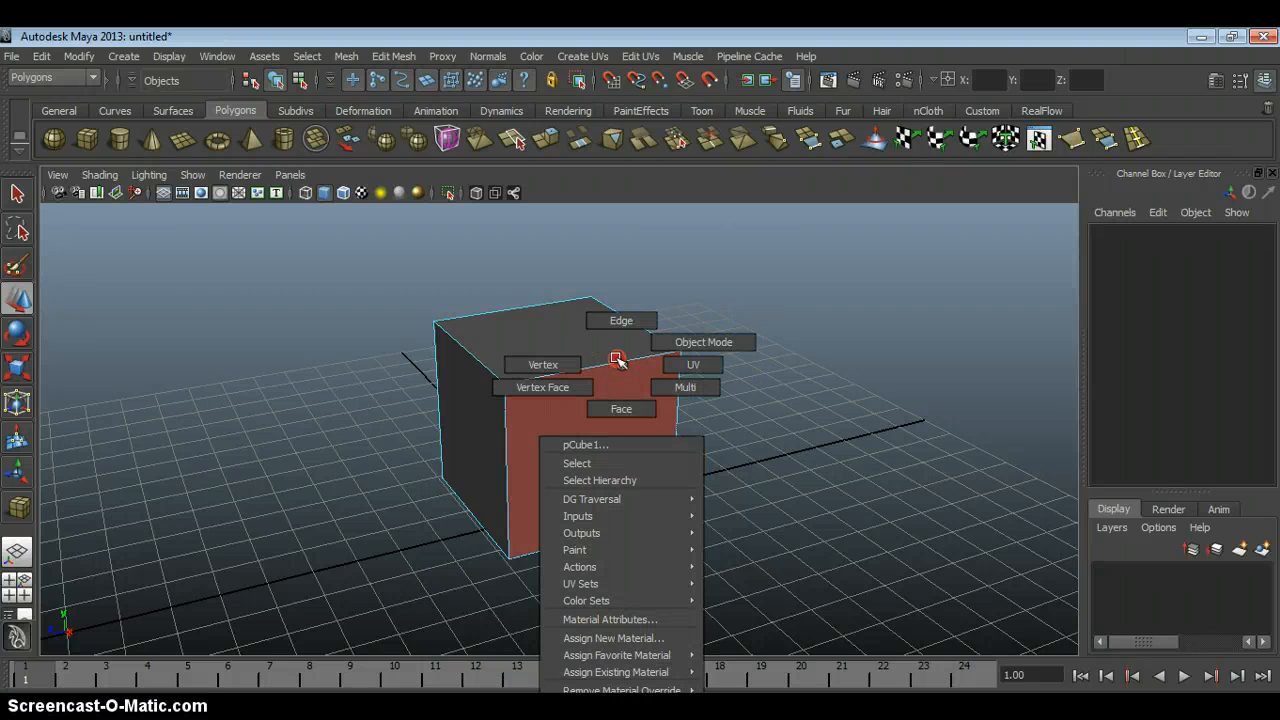
click(655, 352)
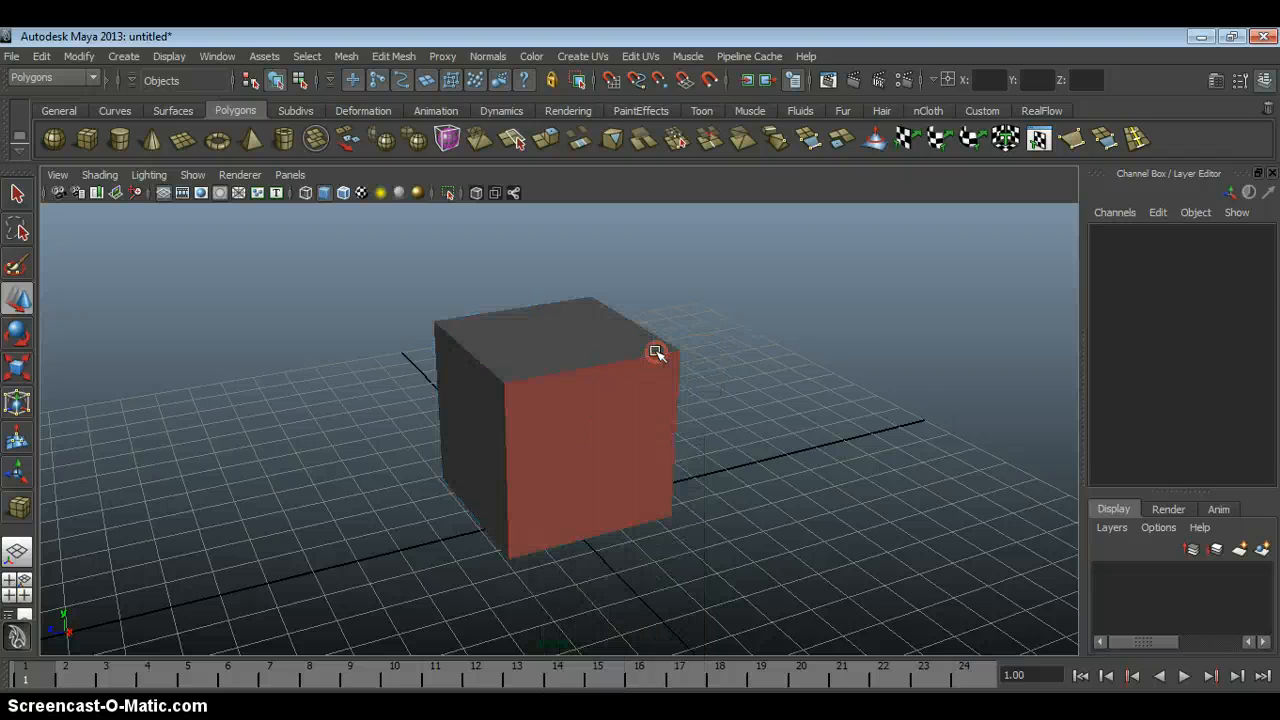
Set the cube's width, height and depth subdivisions to 4 and reselect the cube.
click(647, 350)
click(1140, 445)
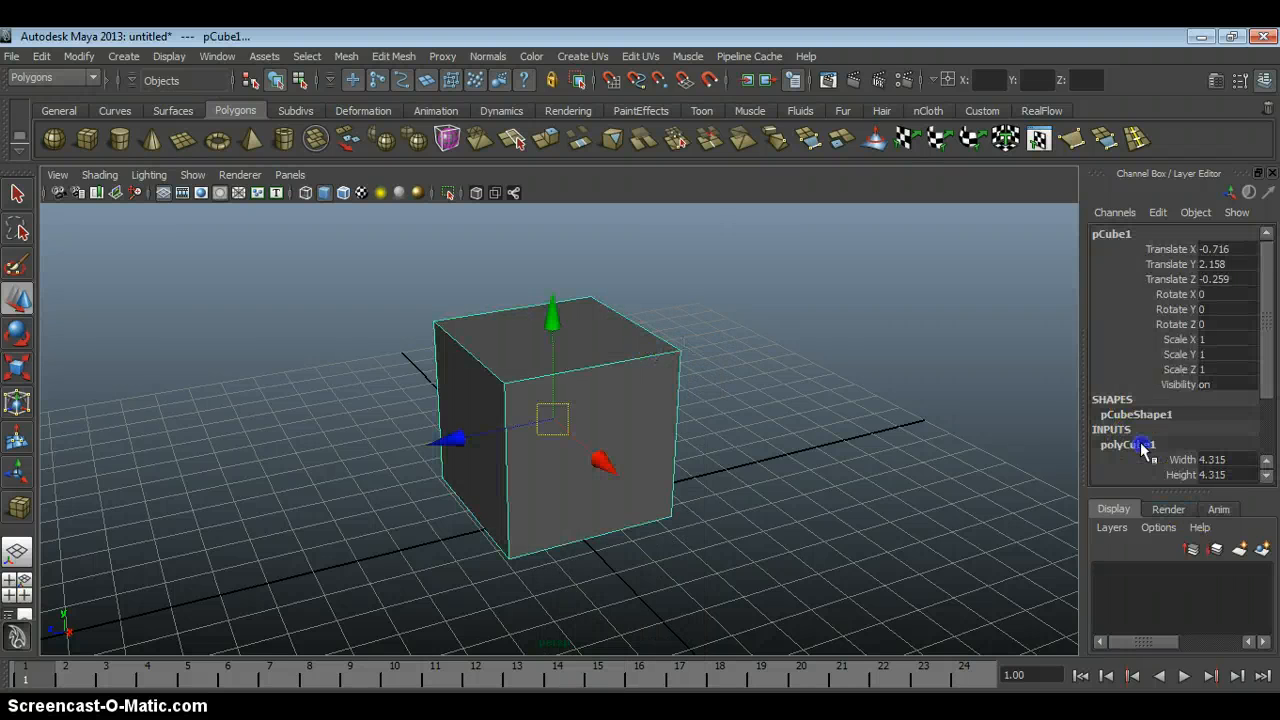
drag(1268, 380, 1268, 428)
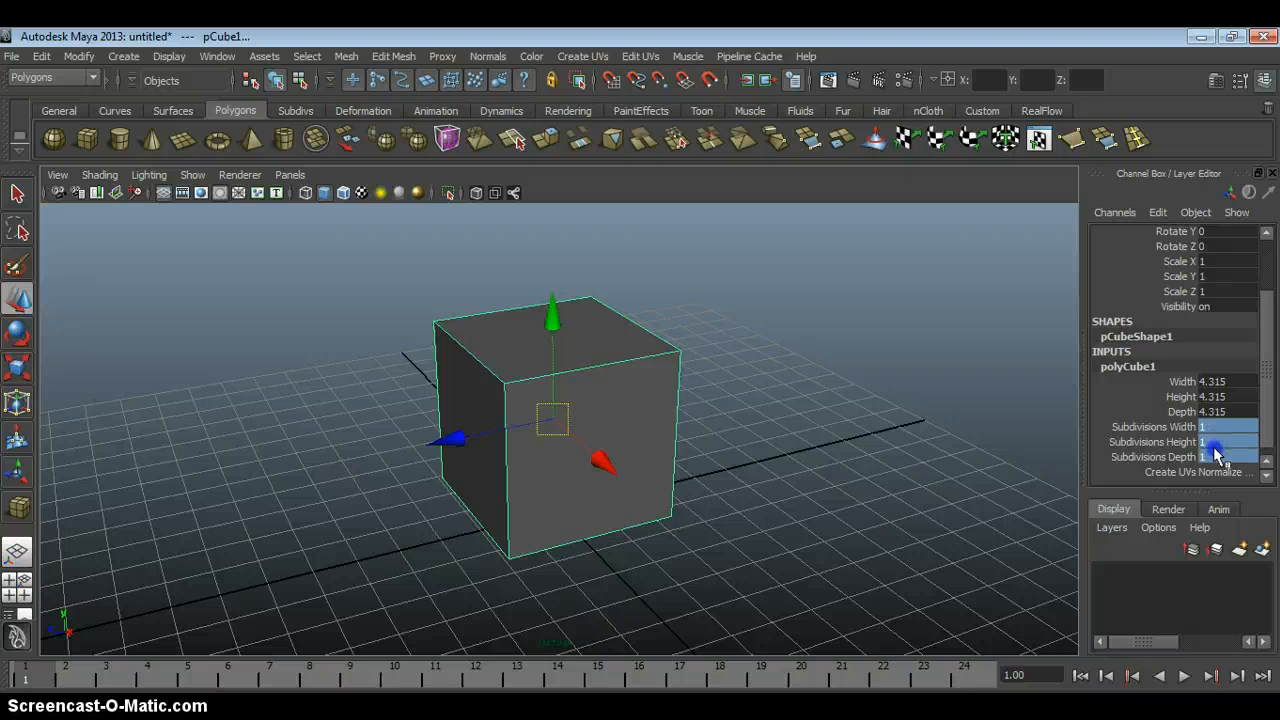
key(Return)
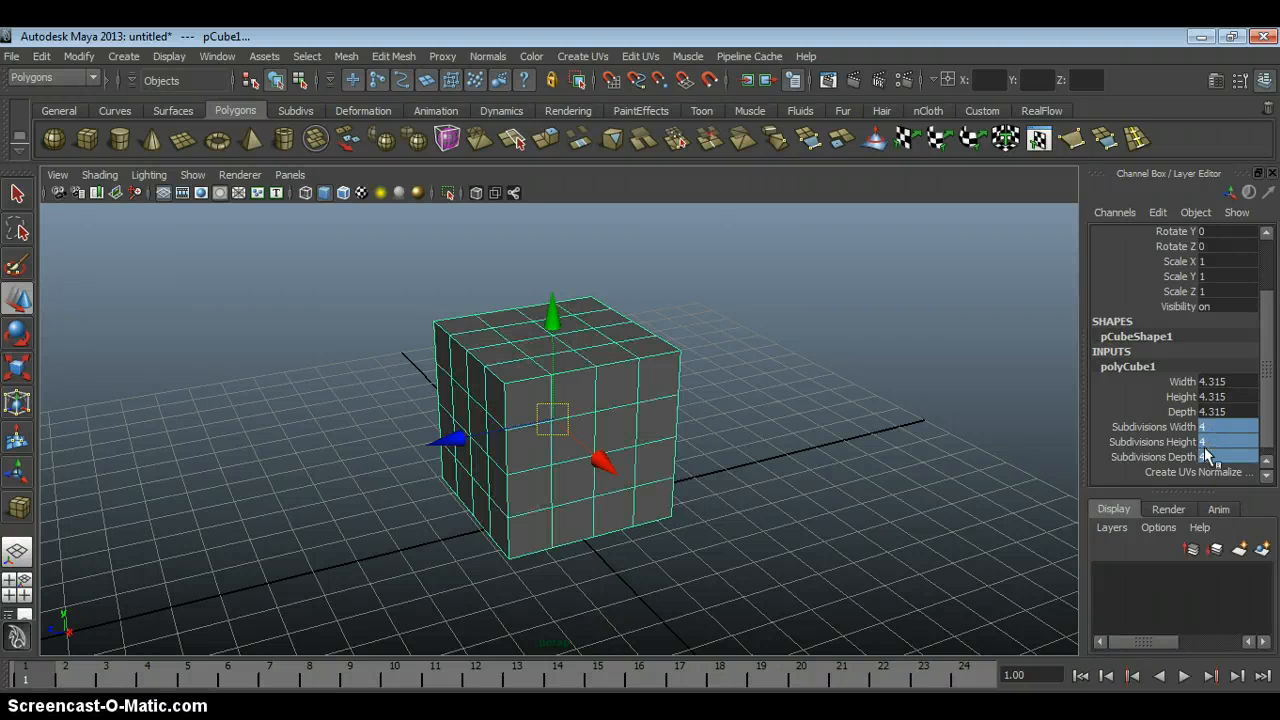
click(840, 352)
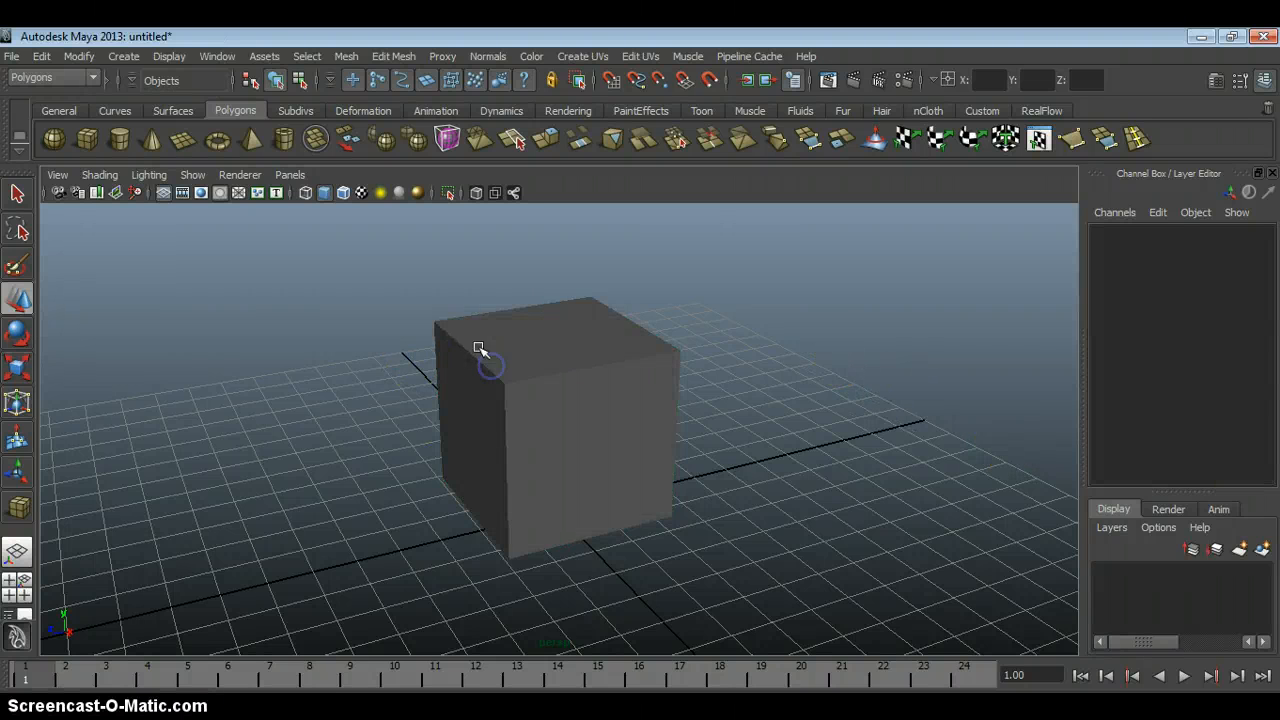
click(478, 348)
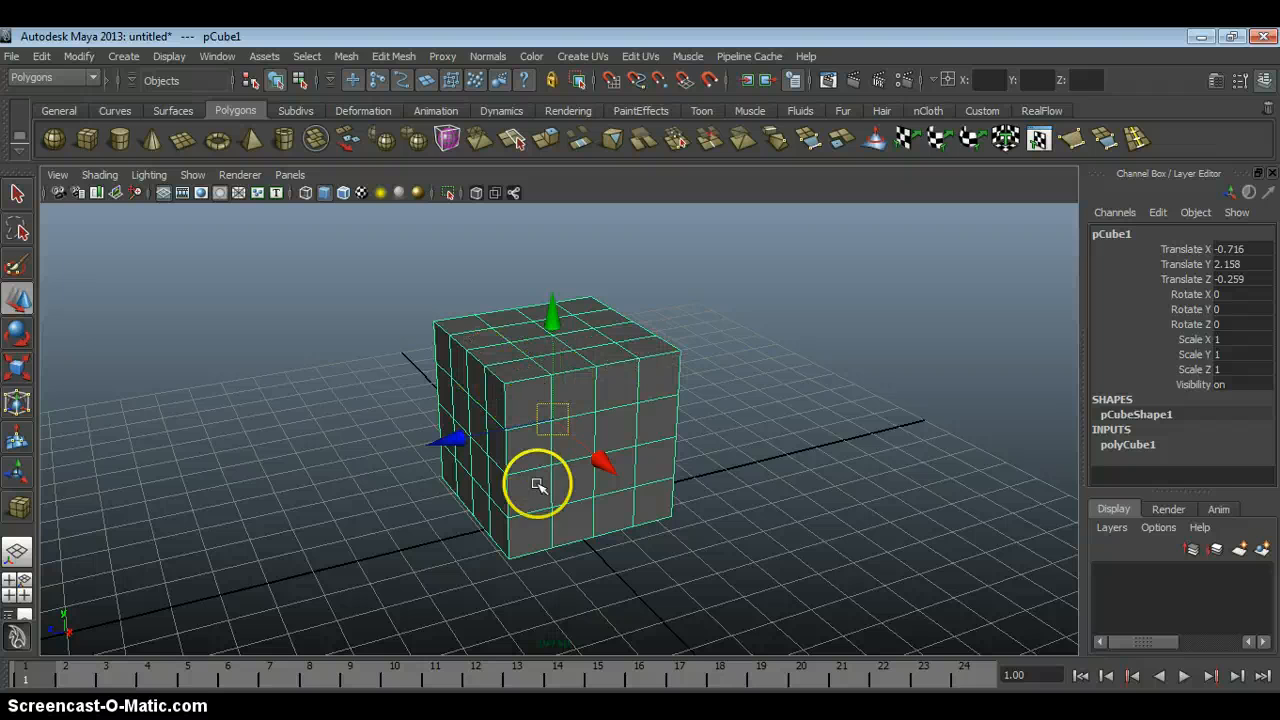
In Vertex mode, pull the row of five vertices along one top edge of the cube outward and upward.
click(721, 373)
click(650, 374)
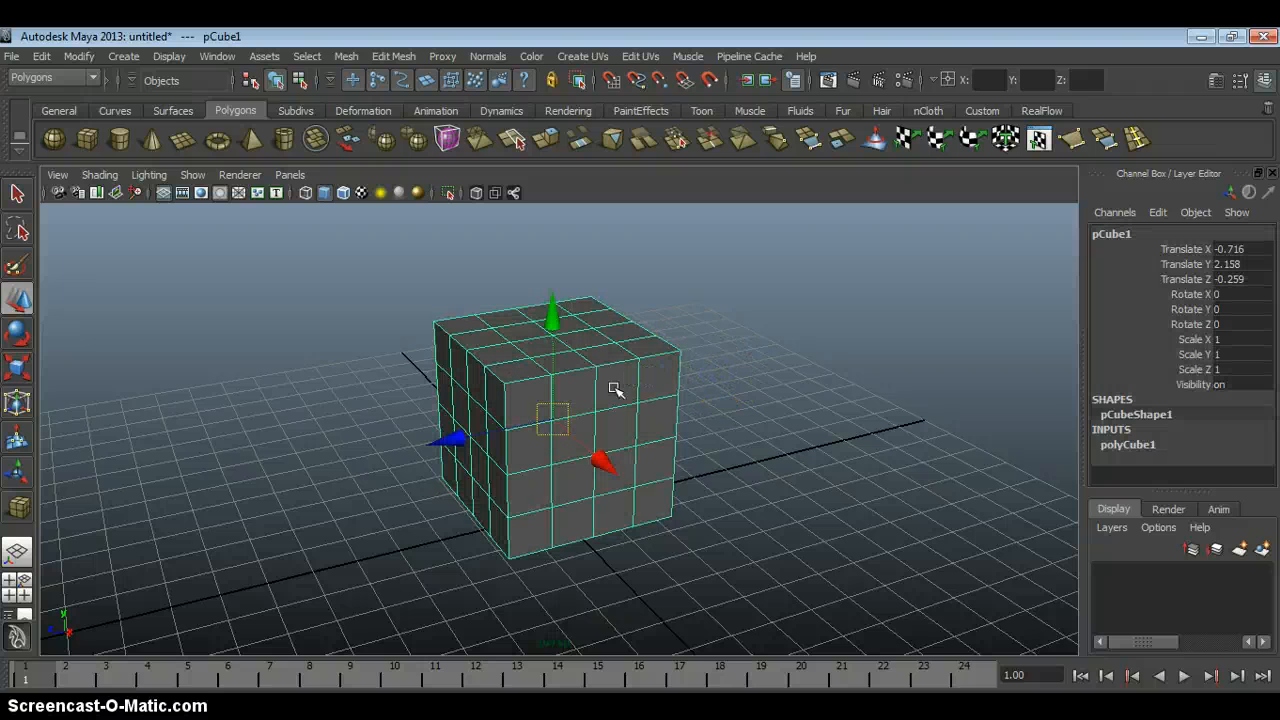
alt+drag(614, 388, 520, 382)
alt+right_drag(520, 382, 538, 379)
alt+drag(538, 379, 483, 403)
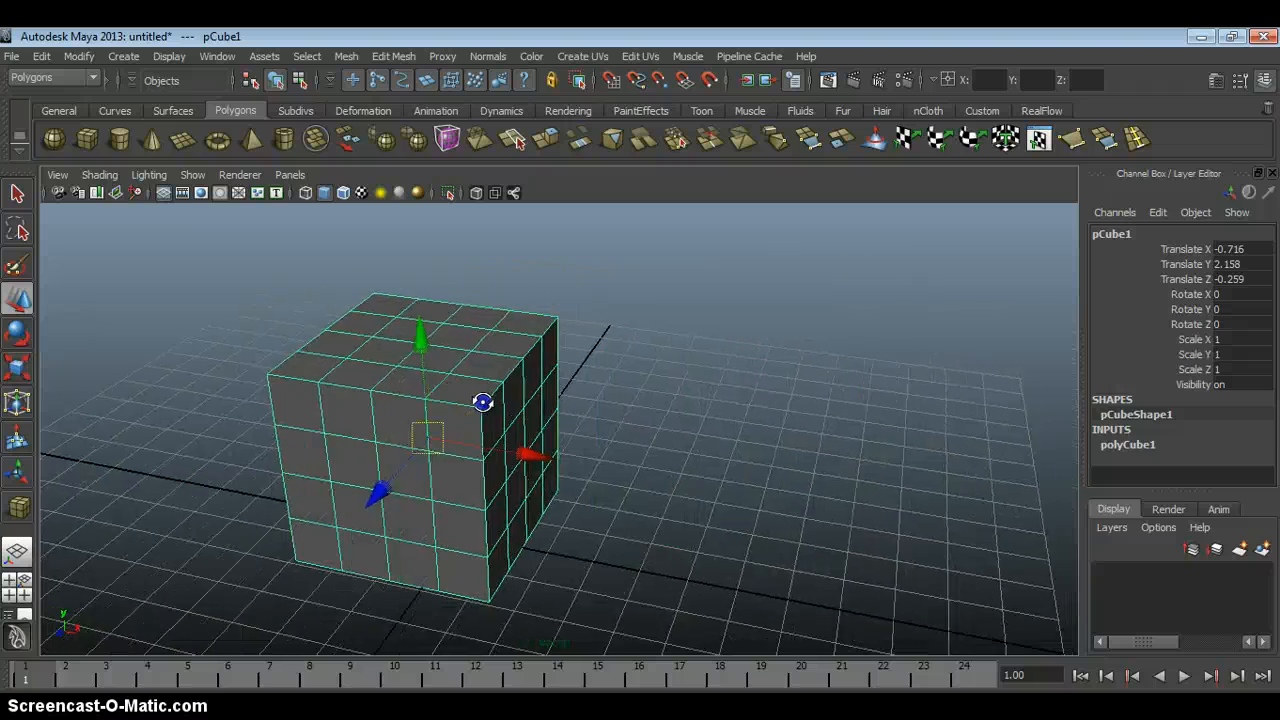
alt+right_drag(483, 403, 474, 400)
alt+middle_drag(474, 400, 525, 419)
right_drag(551, 366, 480, 370)
alt+drag(615, 367, 620, 398)
click(608, 325)
alt+drag(611, 353, 613, 377)
drag(735, 367, 812, 367)
drag(687, 261, 687, 263)
alt+drag(787, 376, 666, 394)
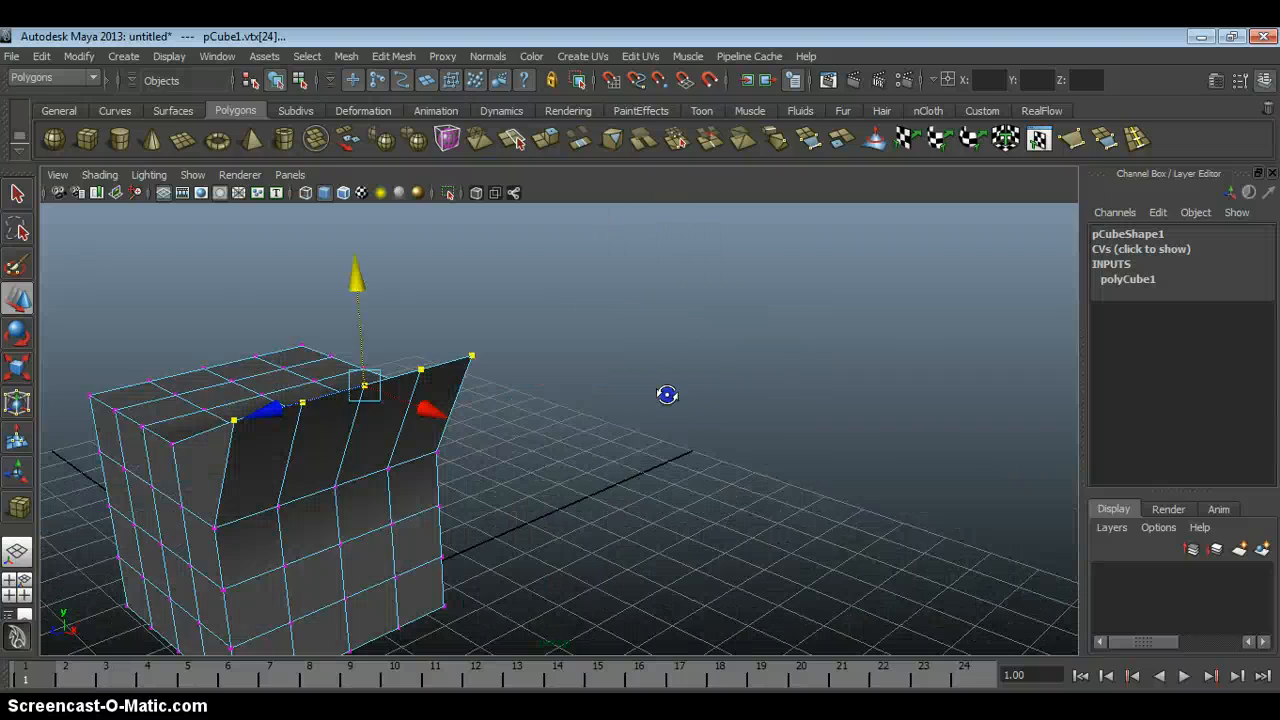
Examine the raised row of vertices on the deformed cube from several sides.
alt+middle_drag(552, 398, 774, 403)
alt+drag(774, 403, 701, 371)
alt+middle_drag(620, 320, 674, 409)
alt+right_drag(586, 388, 606, 417)
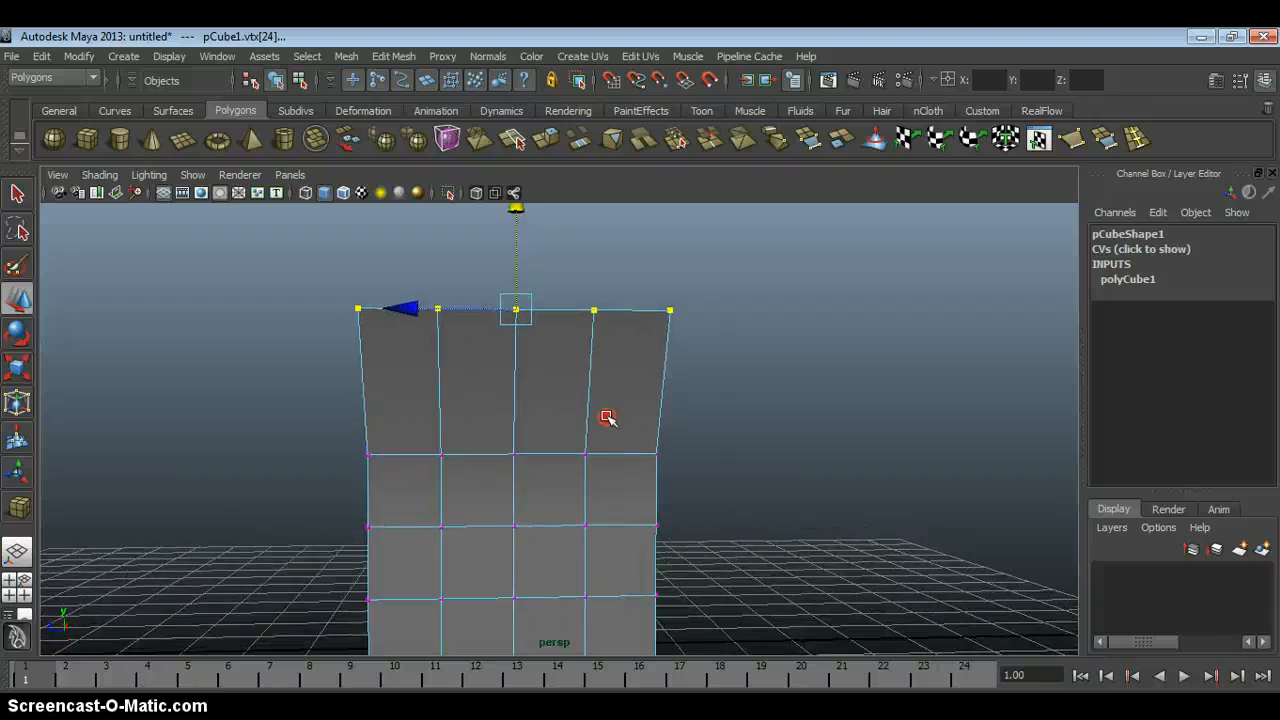
alt+middle_drag(631, 446, 657, 417)
alt+drag(540, 345, 684, 388)
alt+right_drag(682, 386, 656, 380)
alt+drag(656, 380, 804, 371)
Select the corner vertices at both ends of the raised row and lower each one.
click(751, 346)
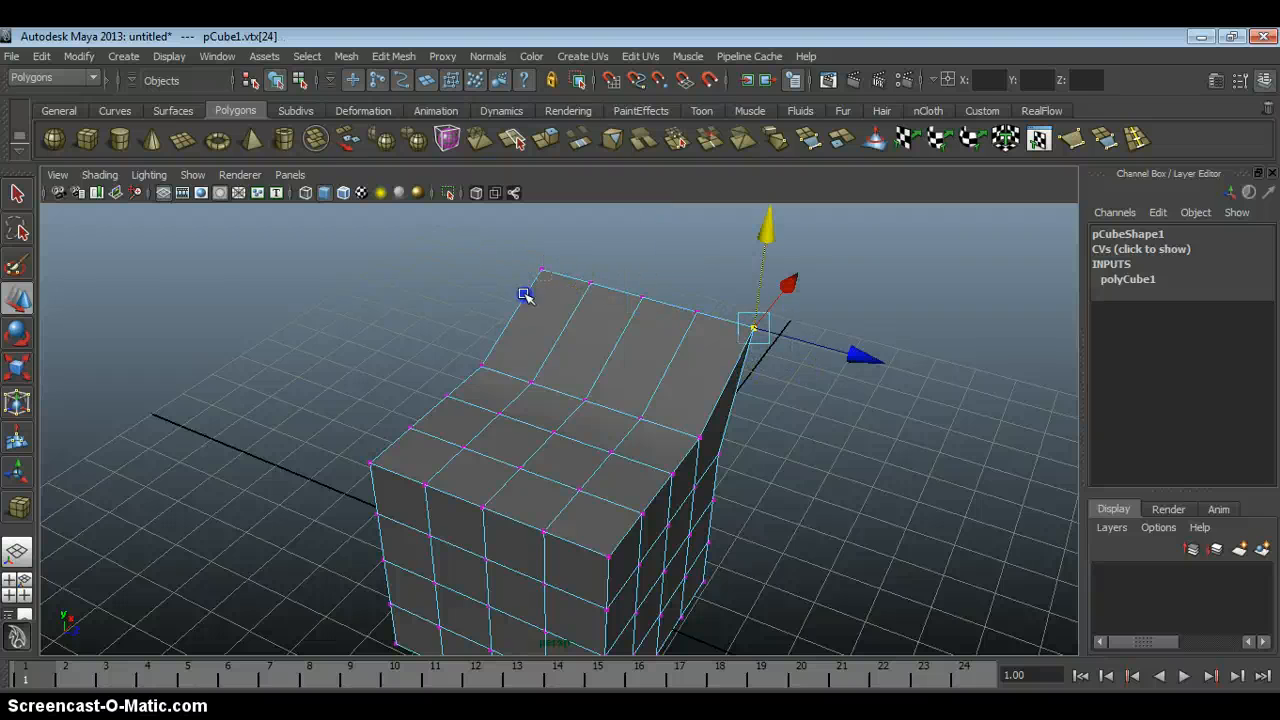
shift+drag(524, 294, 457, 358)
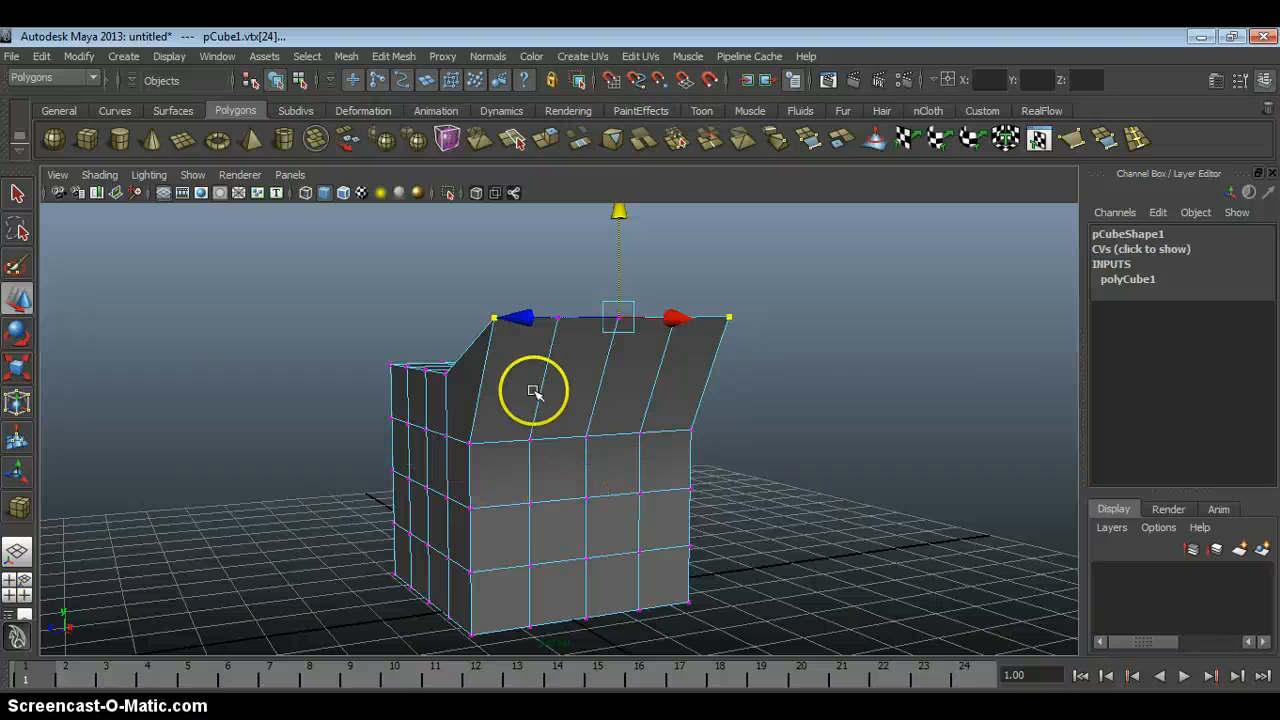
click(498, 320)
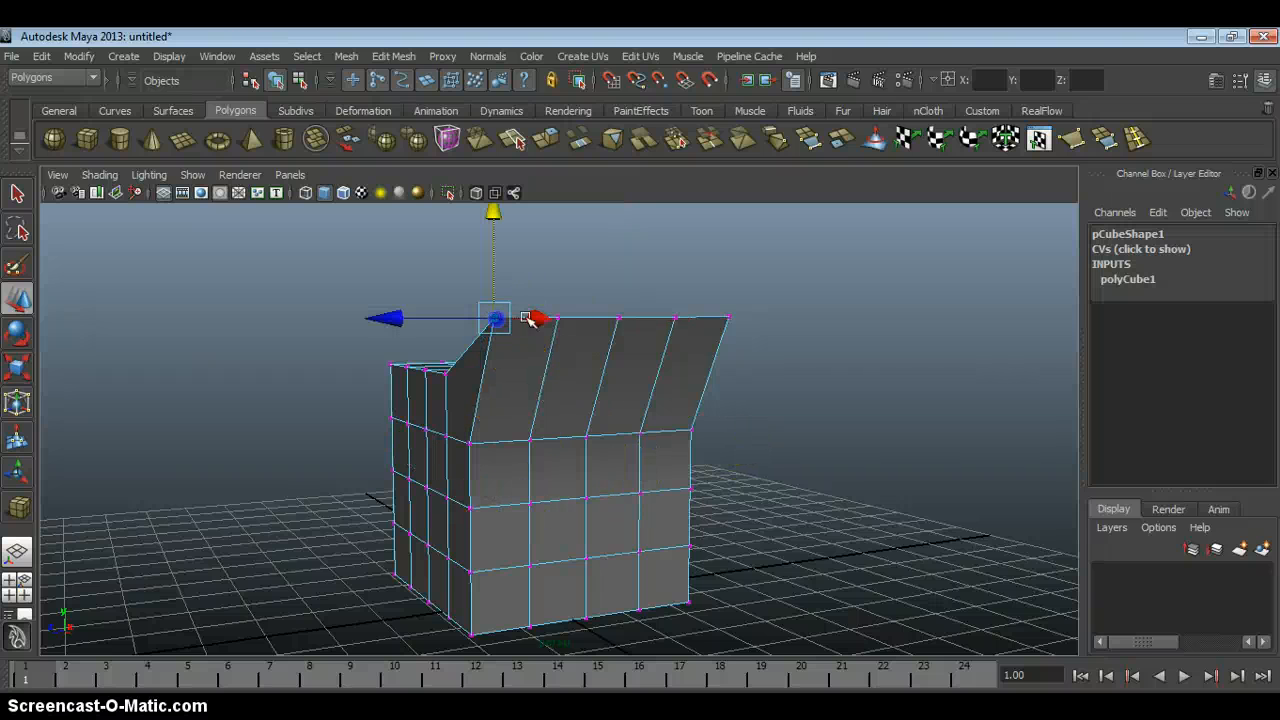
drag(470, 319, 528, 337)
alt+drag(530, 342, 661, 425)
alt+drag(788, 416, 634, 371)
click(665, 295)
drag(664, 266, 664, 264)
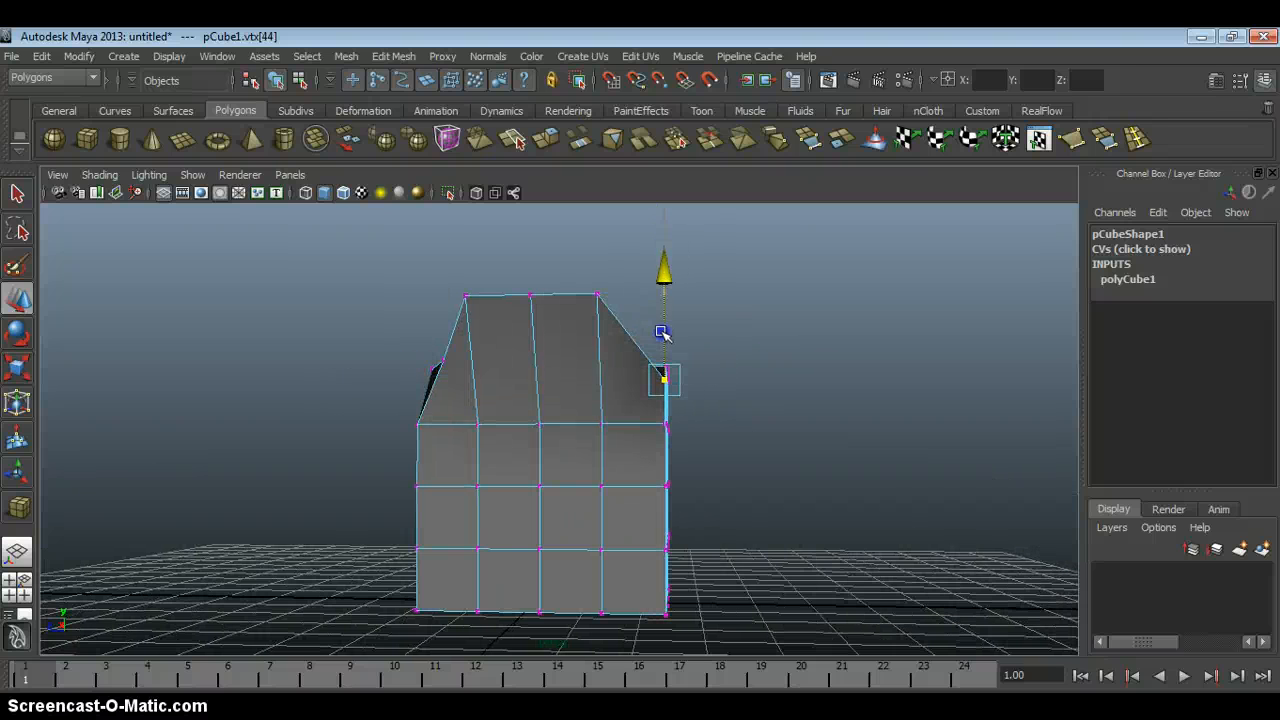
alt+drag(588, 381, 500, 438)
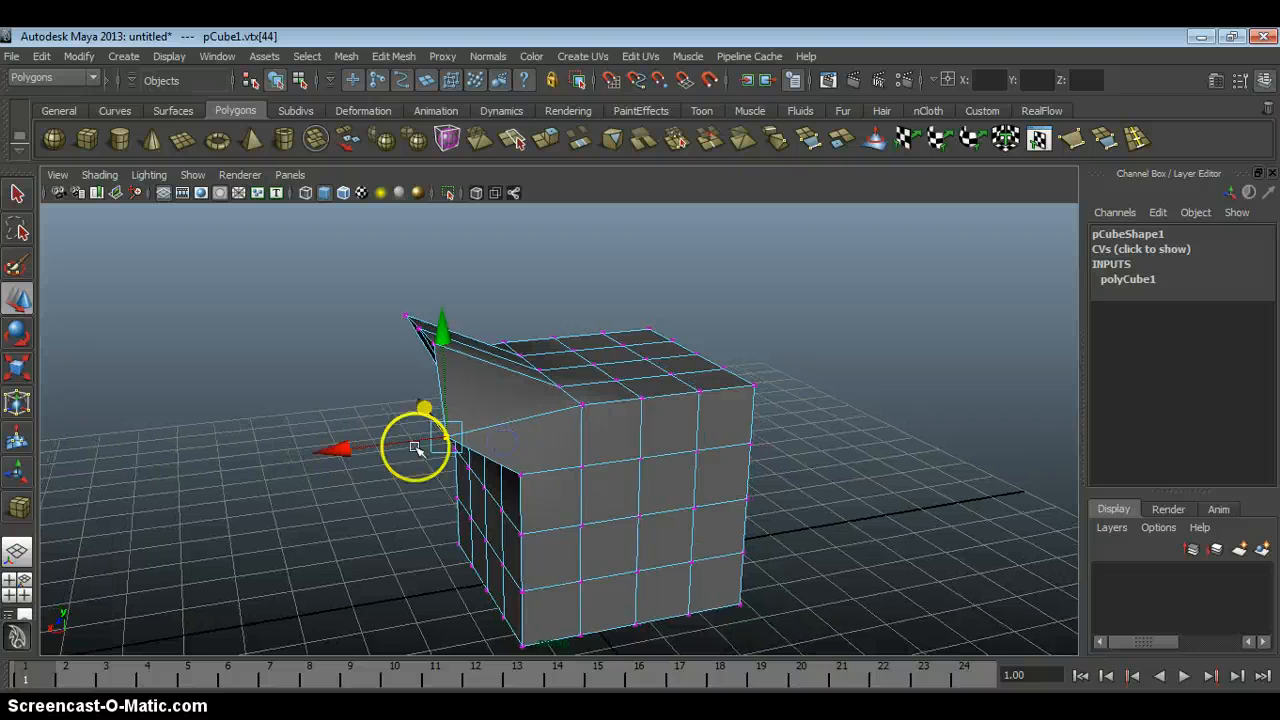
drag(418, 442, 597, 400)
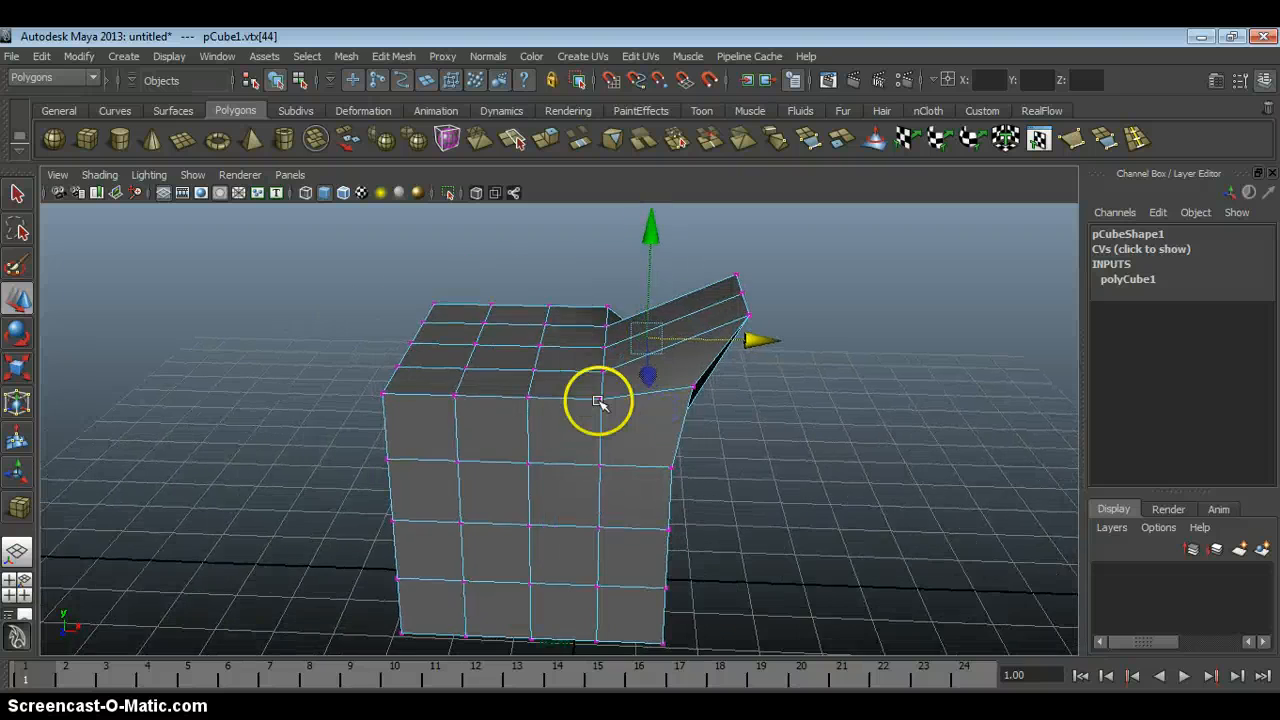
Select the vertices along the adjoining top edge of the cube and lower the whole row.
click(597, 400)
shift+click(528, 397)
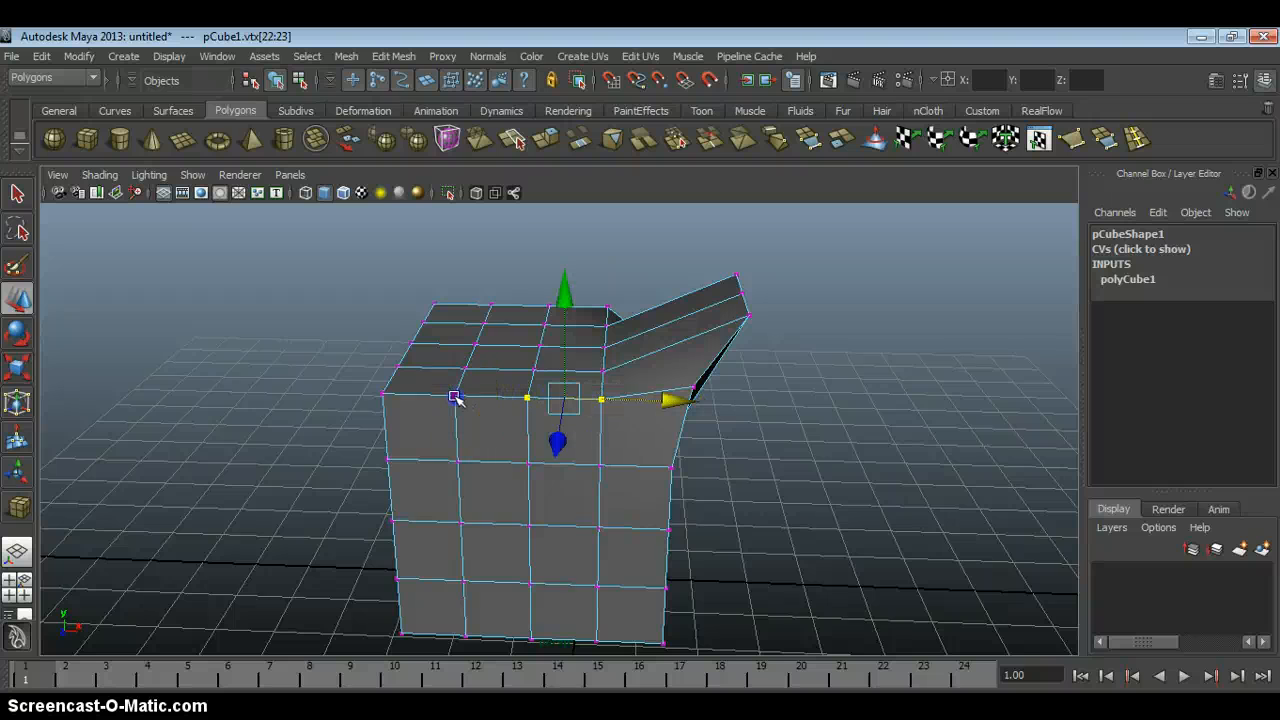
shift+click(383, 393)
alt+drag(520, 335, 706, 458)
Select the row of vertices along the cube's bottom edge on the same side and move it inward and upward.
drag(625, 510, 625, 511)
alt+drag(628, 512, 700, 535)
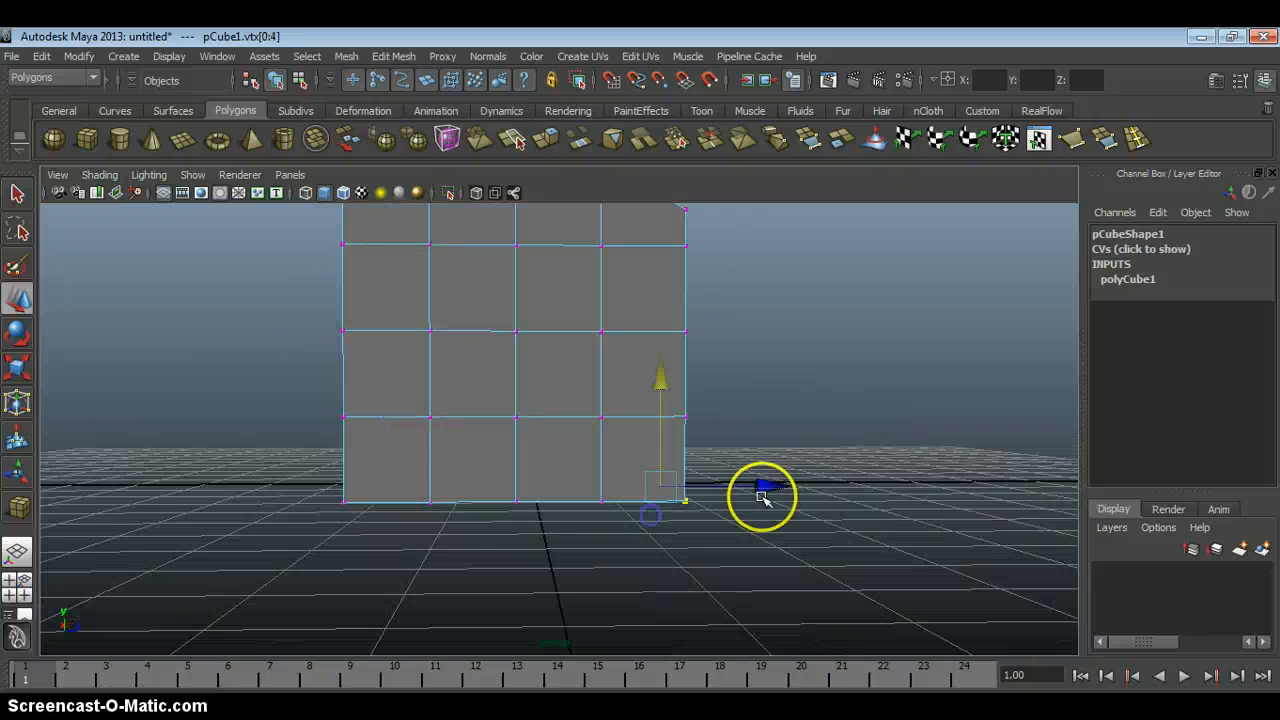
drag(762, 490, 755, 488)
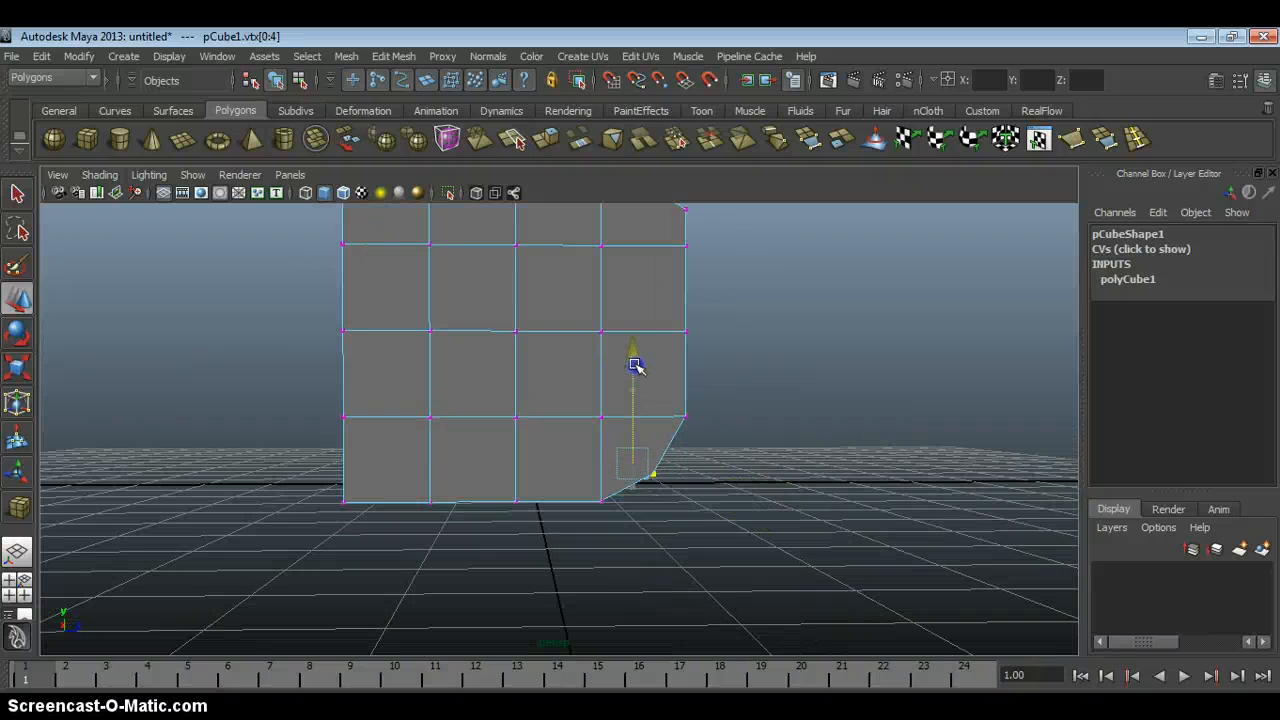
alt+drag(735, 416, 718, 393)
Push the two vertex rows above the bottom row inward, reshaping that side of the cube.
drag(718, 393, 669, 410)
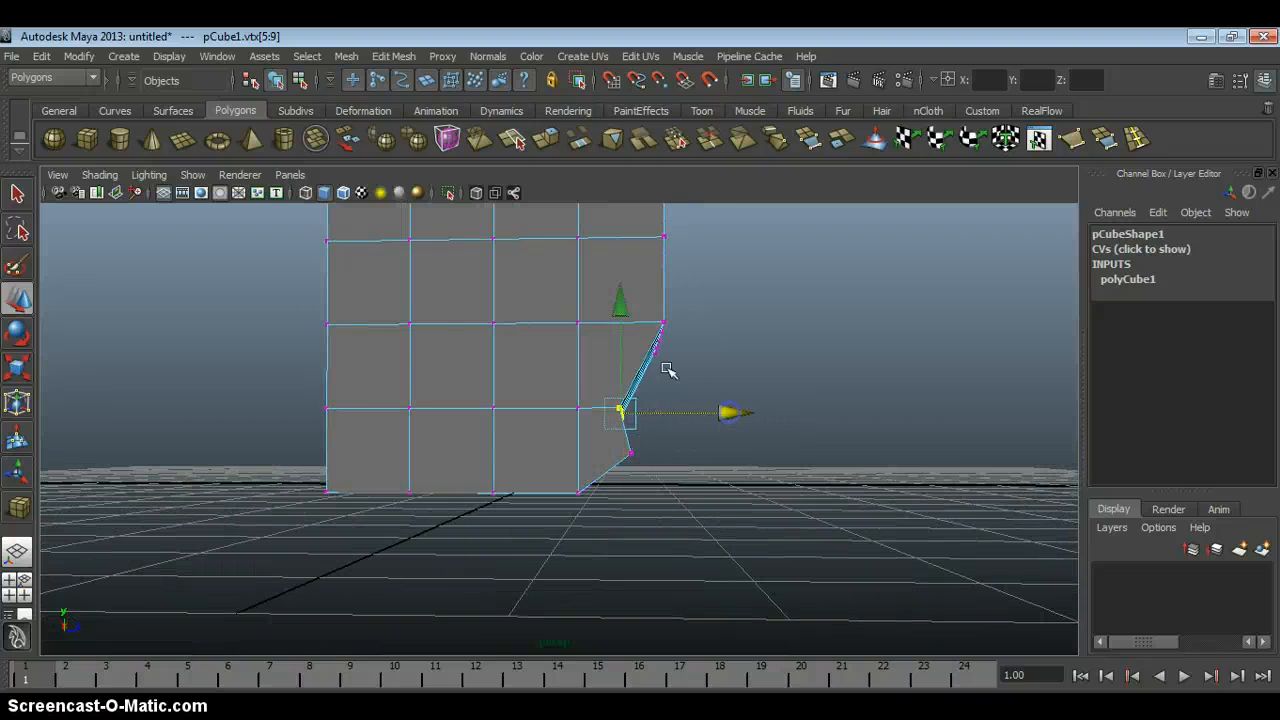
alt+drag(625, 303, 648, 318)
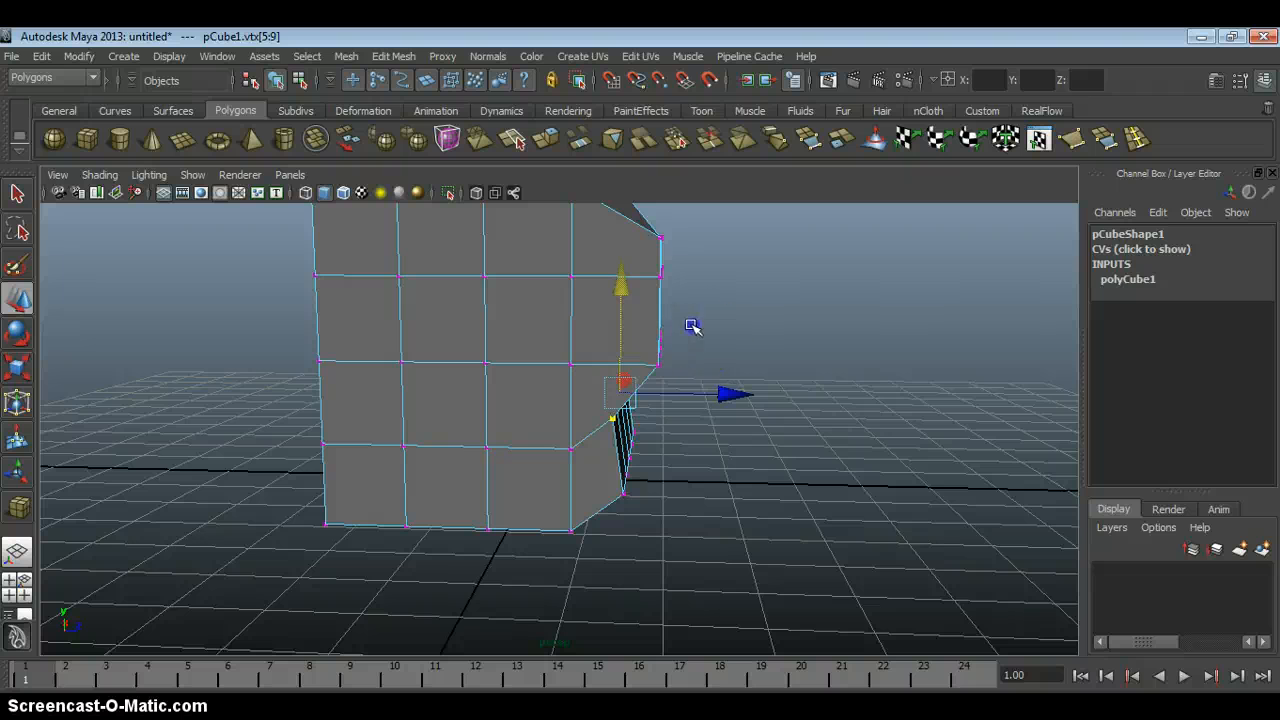
alt+drag(708, 350, 563, 345)
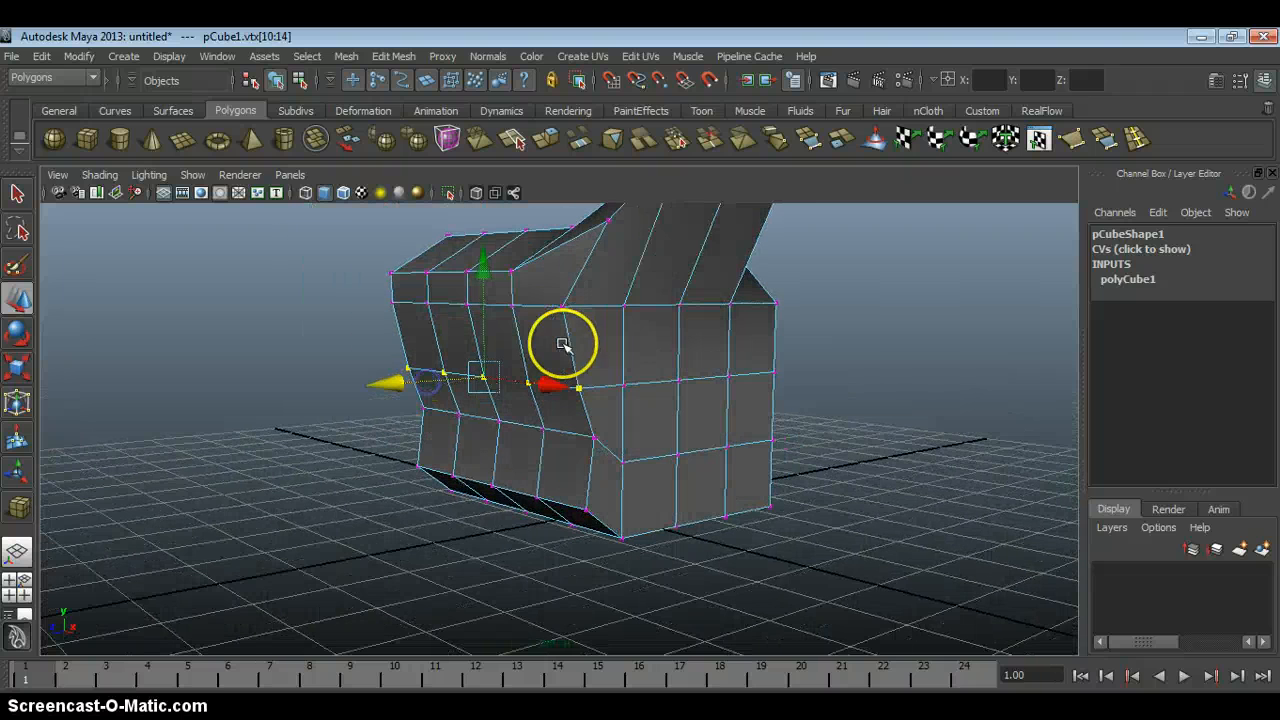
In Face mode, select six lower faces on the side beneath the flared edge and move them outward and upward.
alt+drag(646, 343, 507, 385)
right_drag(514, 420, 524, 466)
click(524, 466)
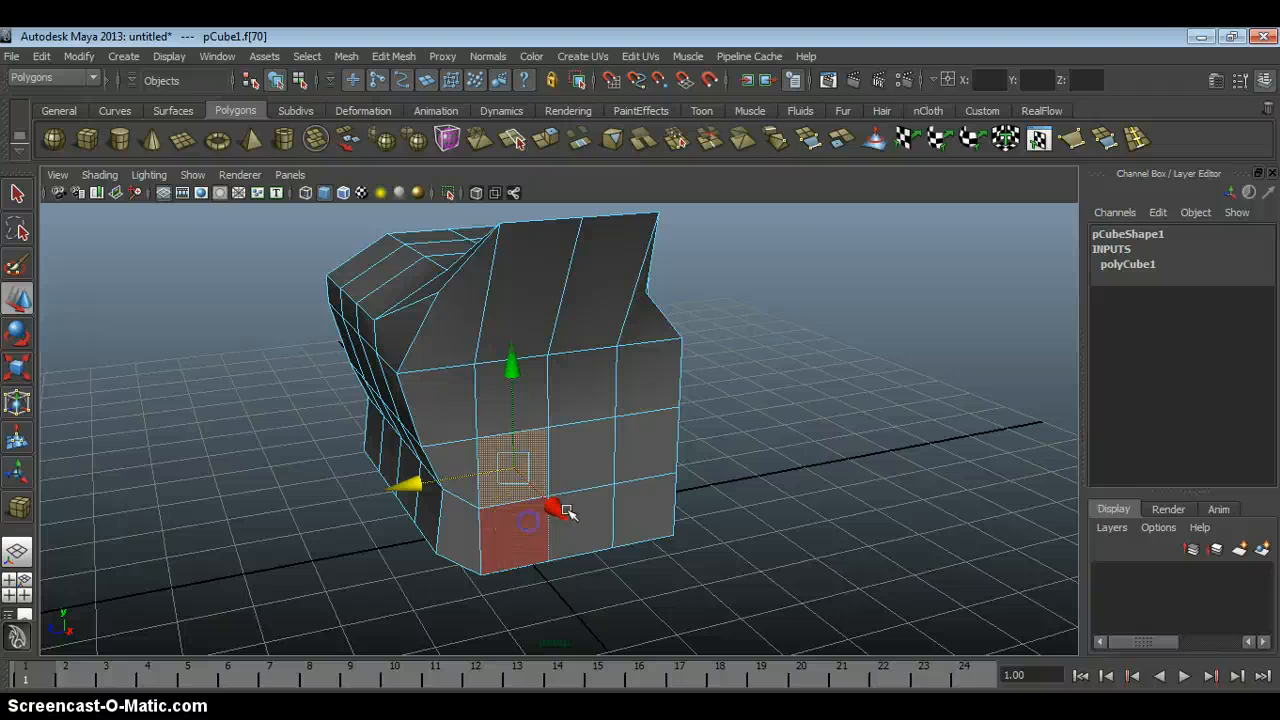
shift+click(530, 521)
shift+click(603, 507)
shift+click(599, 452)
shift+click(630, 450)
shift+click(640, 503)
alt+drag(642, 502, 812, 497)
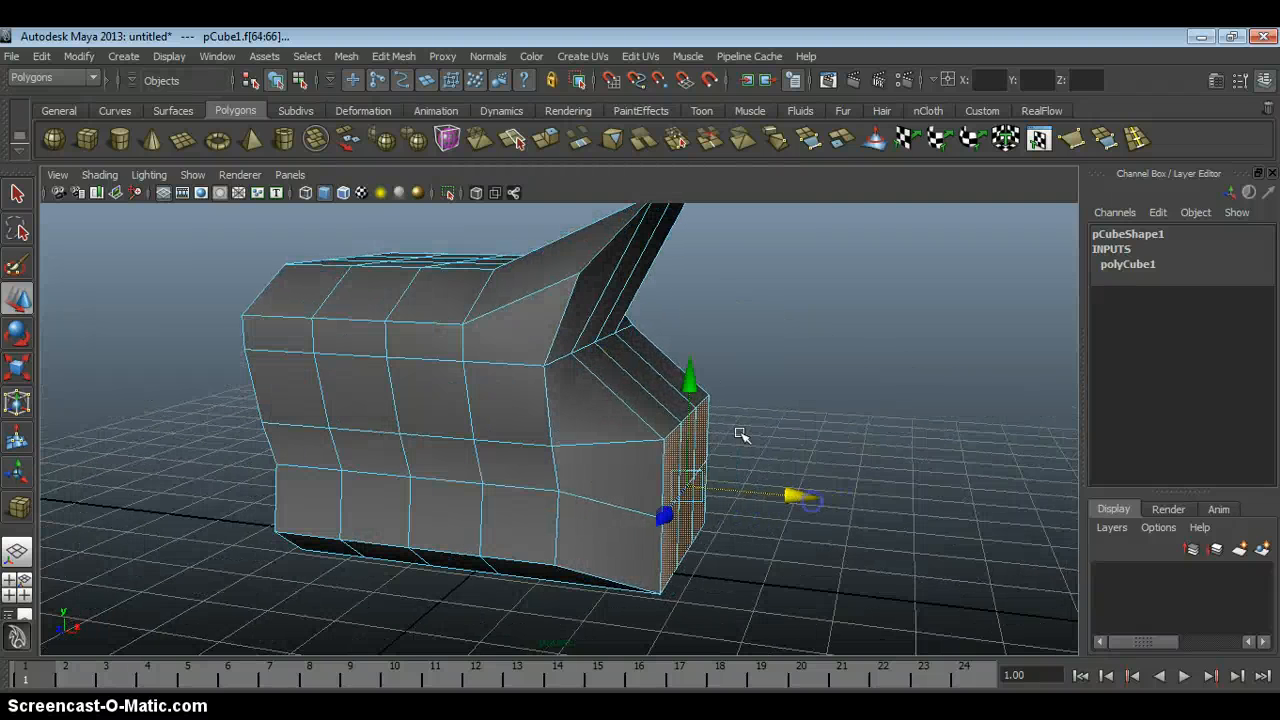
drag(690, 378, 707, 354)
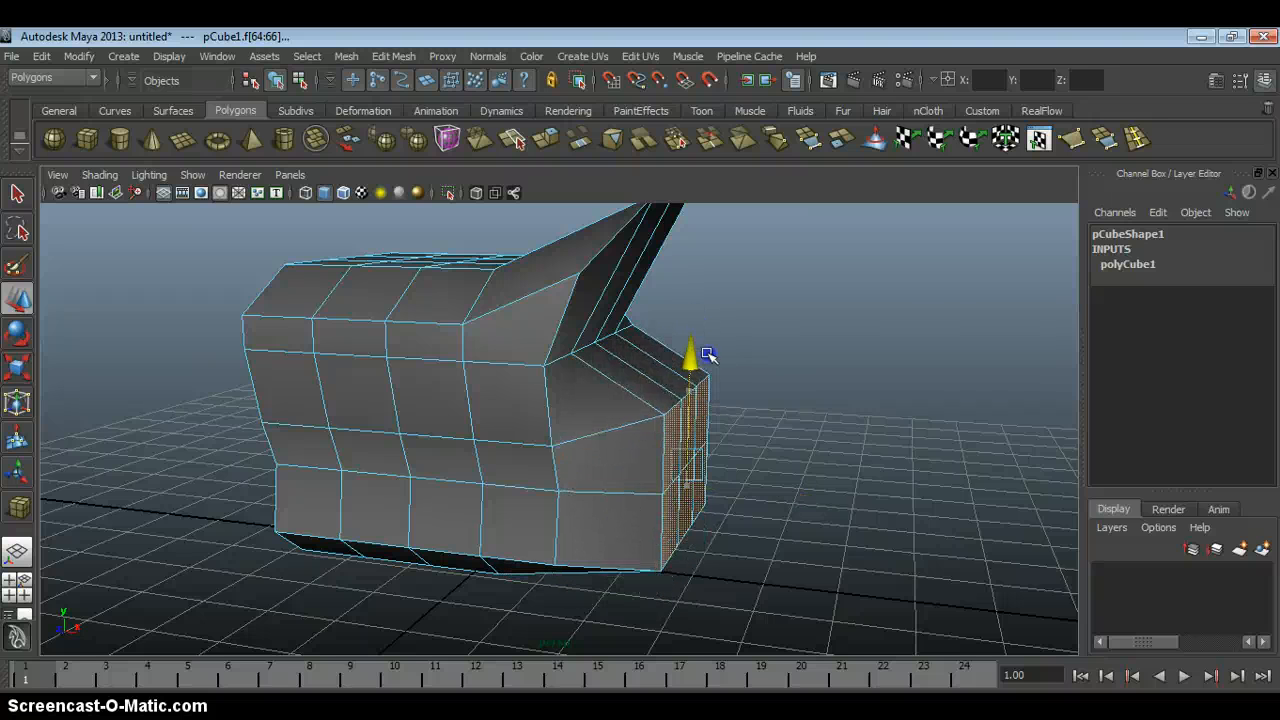
Select the rear sloping face on top of the flared part and raise it.
alt+drag(577, 329, 622, 403)
click(601, 322)
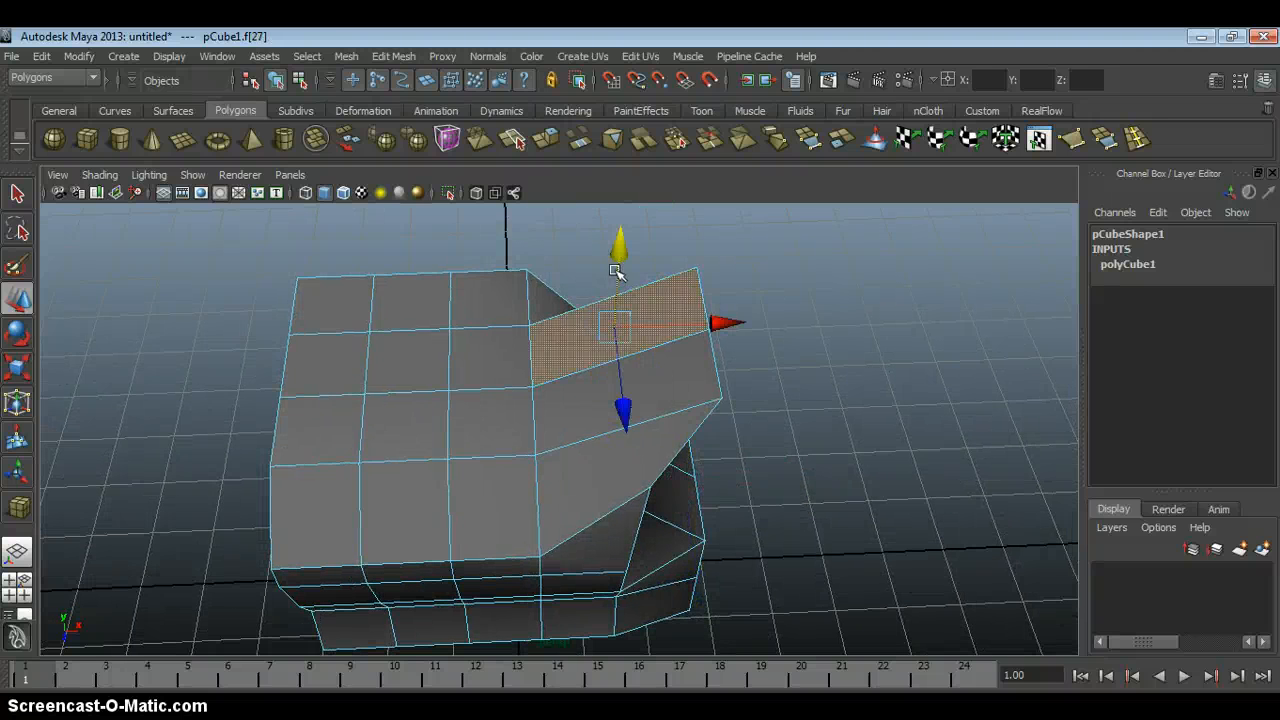
drag(618, 271, 730, 243)
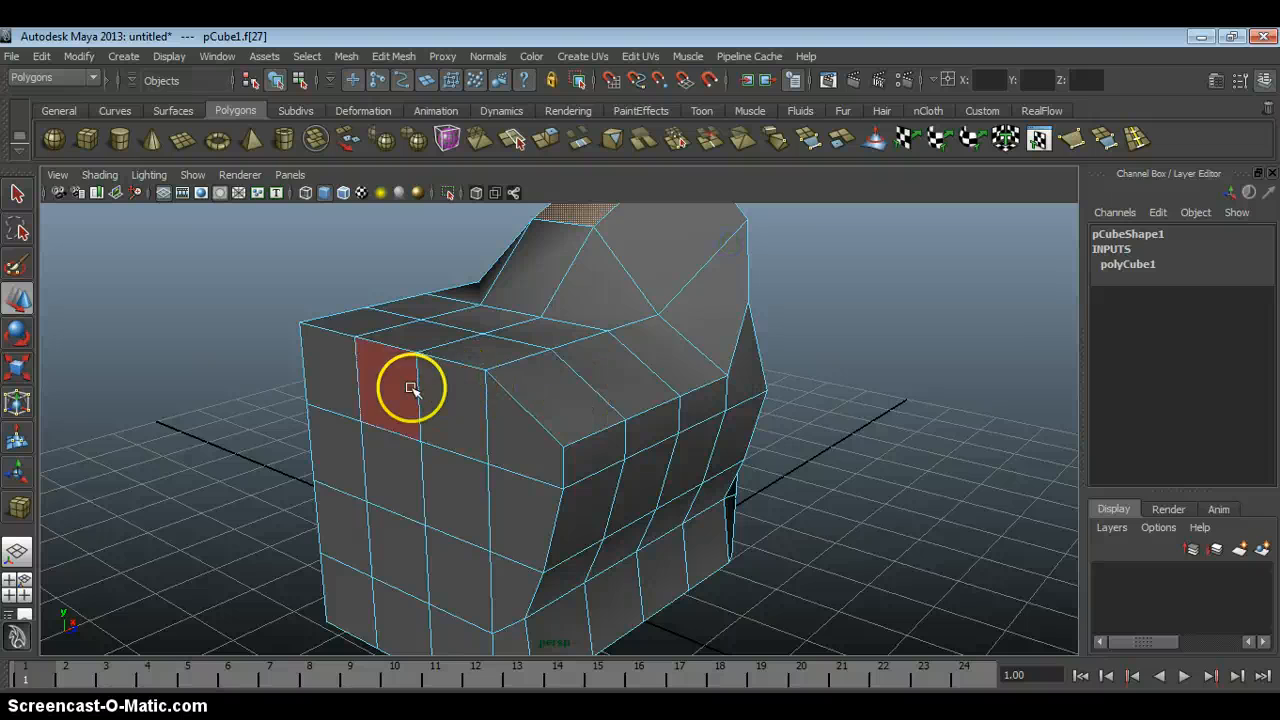
Select two neighbouring upper faces on the opposite side, pull them outward, and adjust them with the Scale and Rotate tools.
drag(487, 375, 397, 409)
alt+drag(440, 305, 480, 299)
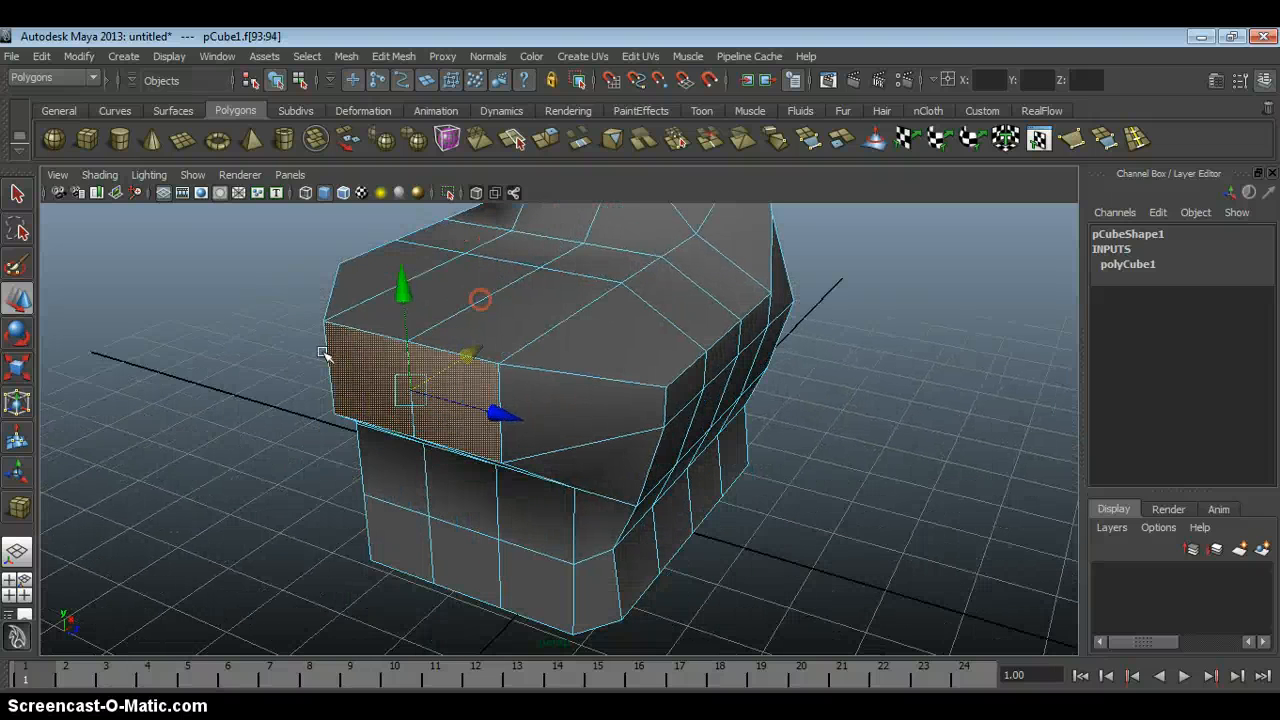
click(18, 369)
mouse_move(411, 388)
mouse_down()
mouse_move(369, 383)
mouse_move(400, 391)
mouse_up()
click(16, 337)
alt+middle_drag(431, 376, 432, 401)
alt+drag(432, 401, 377, 348)
drag(444, 377, 474, 376)
Return to Vertex mode, select the row of five vertices just below the top edge, and rotate it.
right_drag(680, 379, 632, 376)
alt+drag(650, 378, 720, 399)
alt+drag(720, 399, 786, 343)
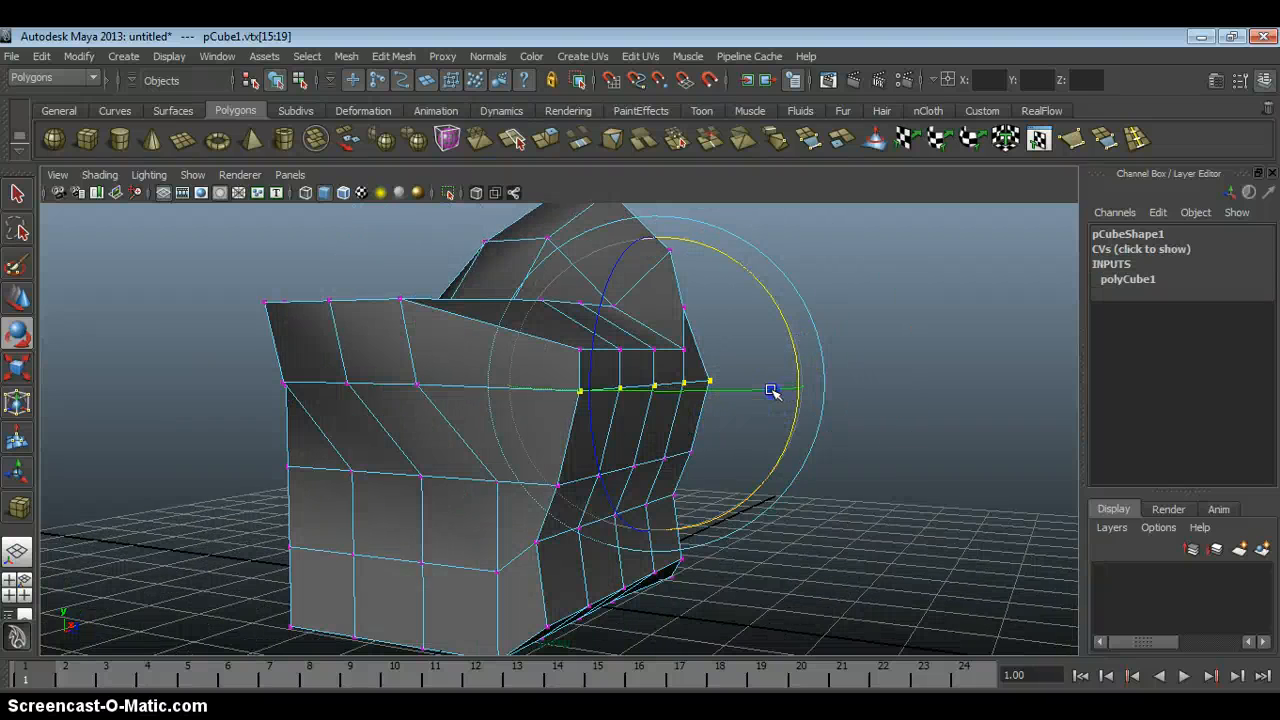
drag(773, 390, 686, 441)
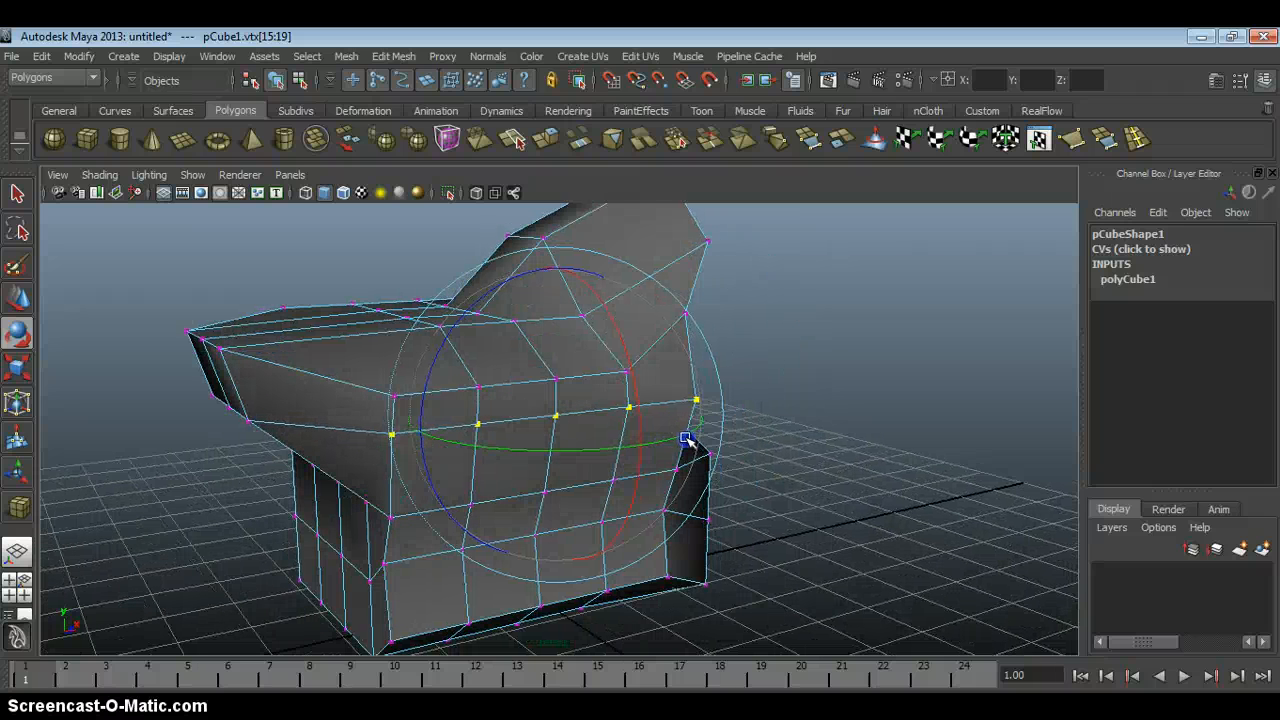
Scale the selected row of five vertices narrower and move it down.
click(22, 378)
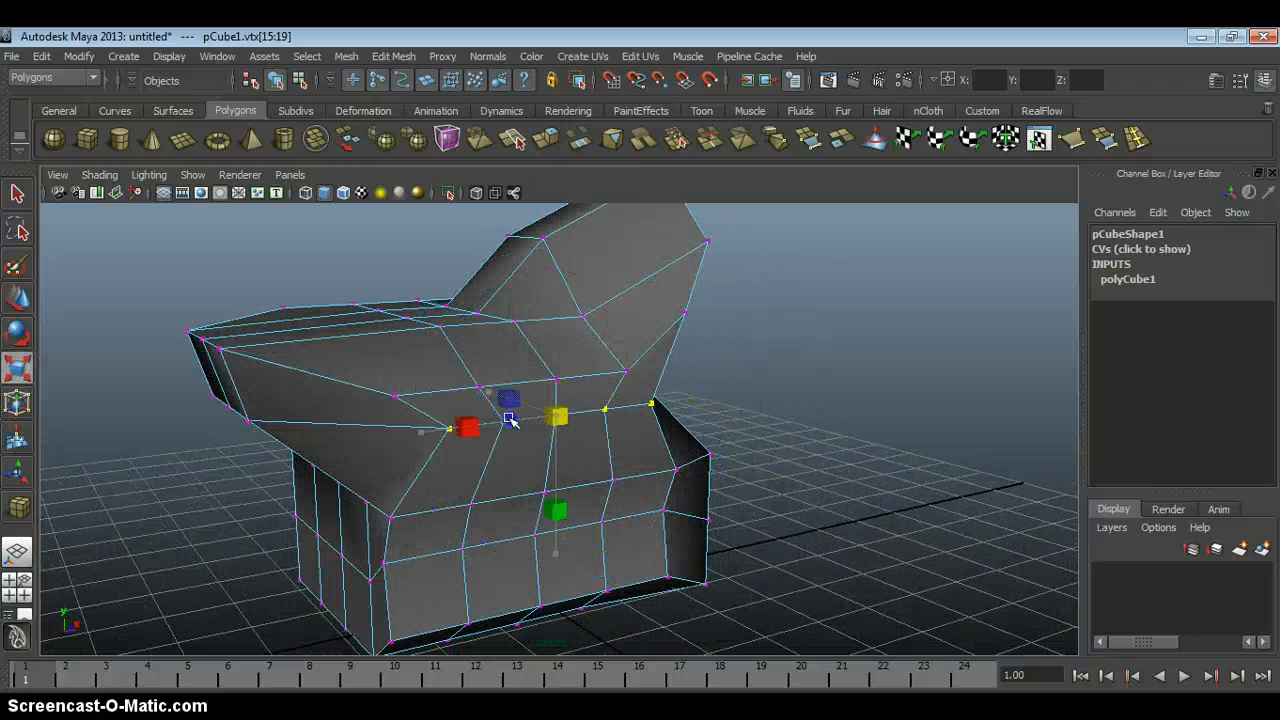
alt+drag(492, 424, 480, 405)
key(w)
drag(543, 294, 549, 330)
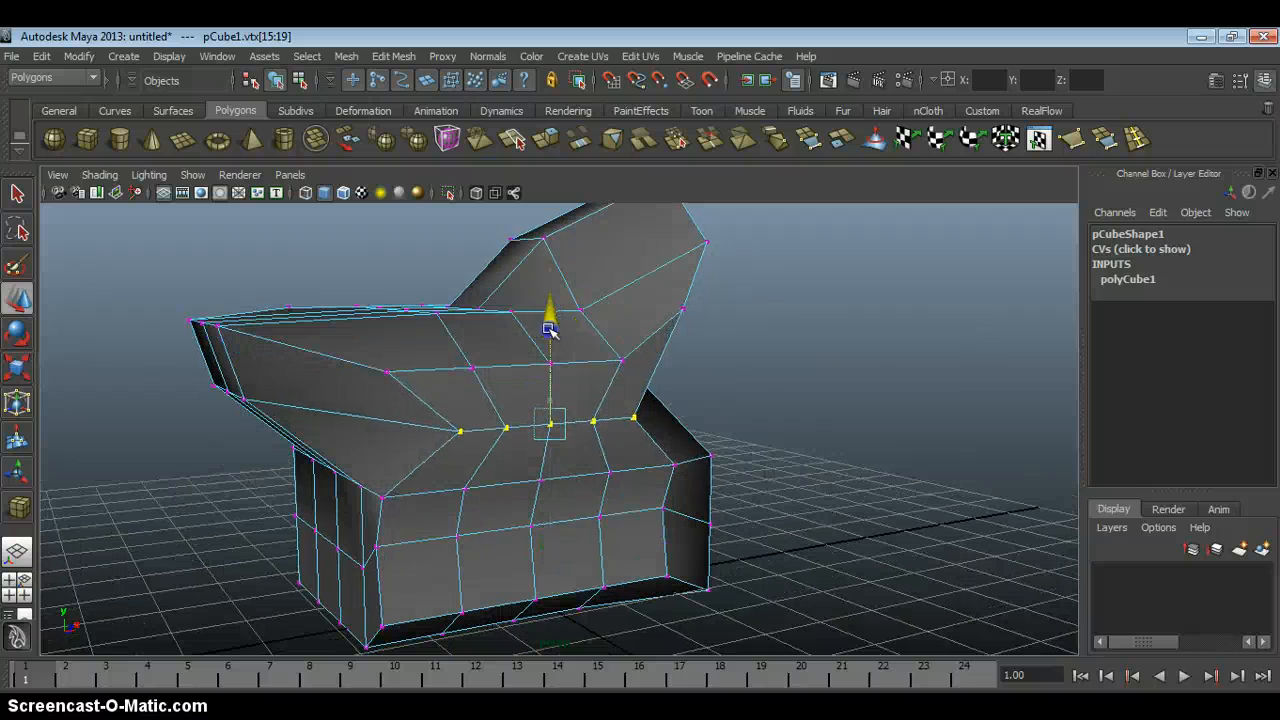
In Edge mode, select three connected horizontal edges on the side below the flared part and pull them outward.
alt+drag(676, 349, 496, 358)
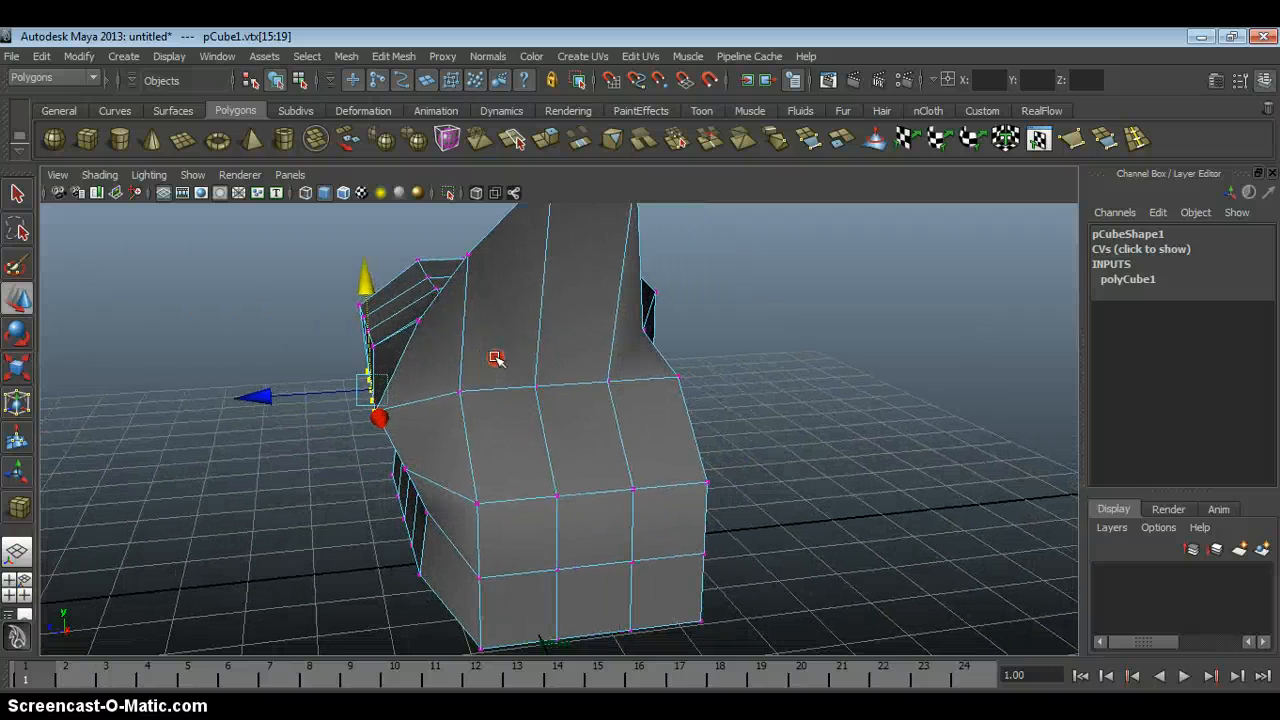
right_drag(503, 406, 494, 469)
alt+middle_drag(543, 437, 554, 346)
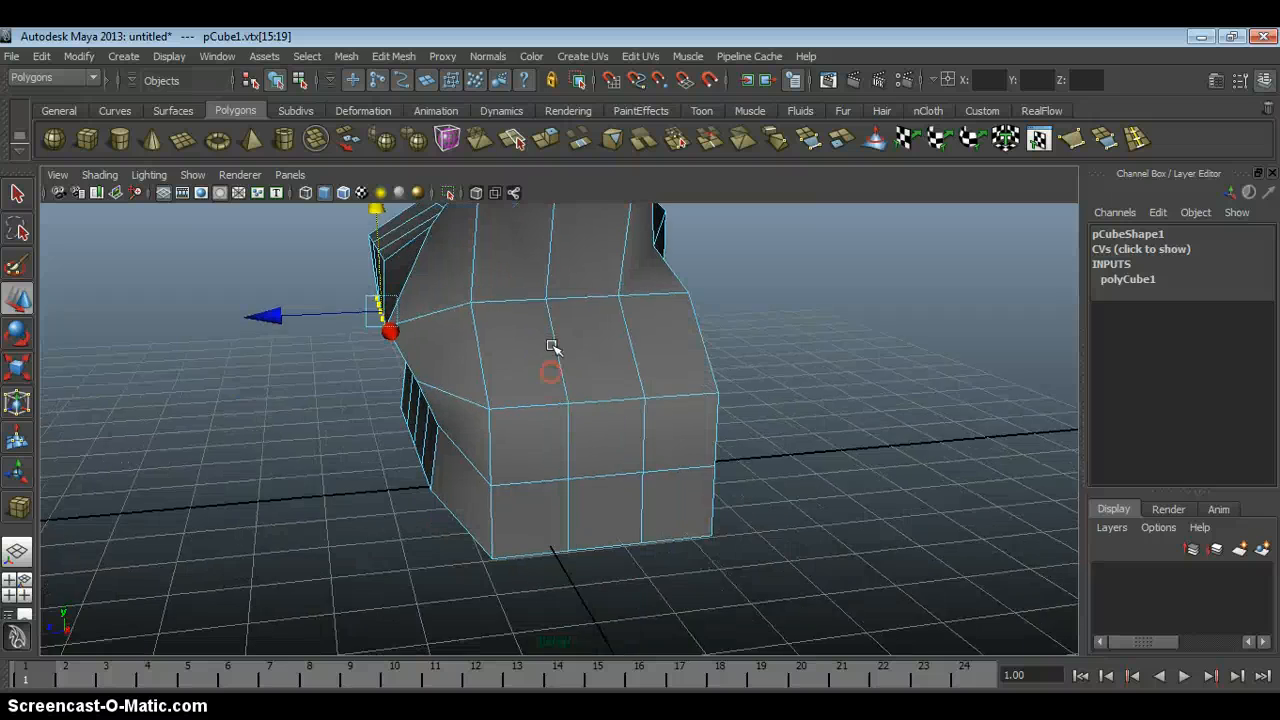
alt+drag(554, 346, 556, 364)
click(543, 430)
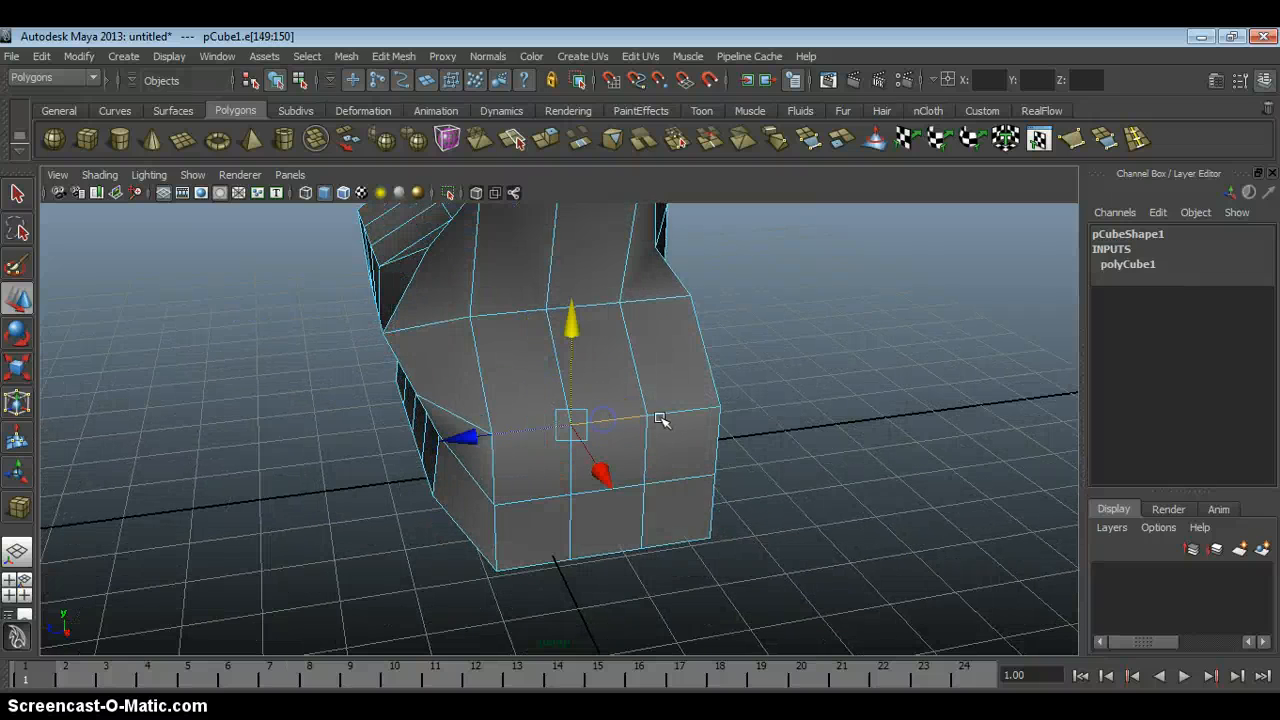
alt+drag(676, 413, 724, 437)
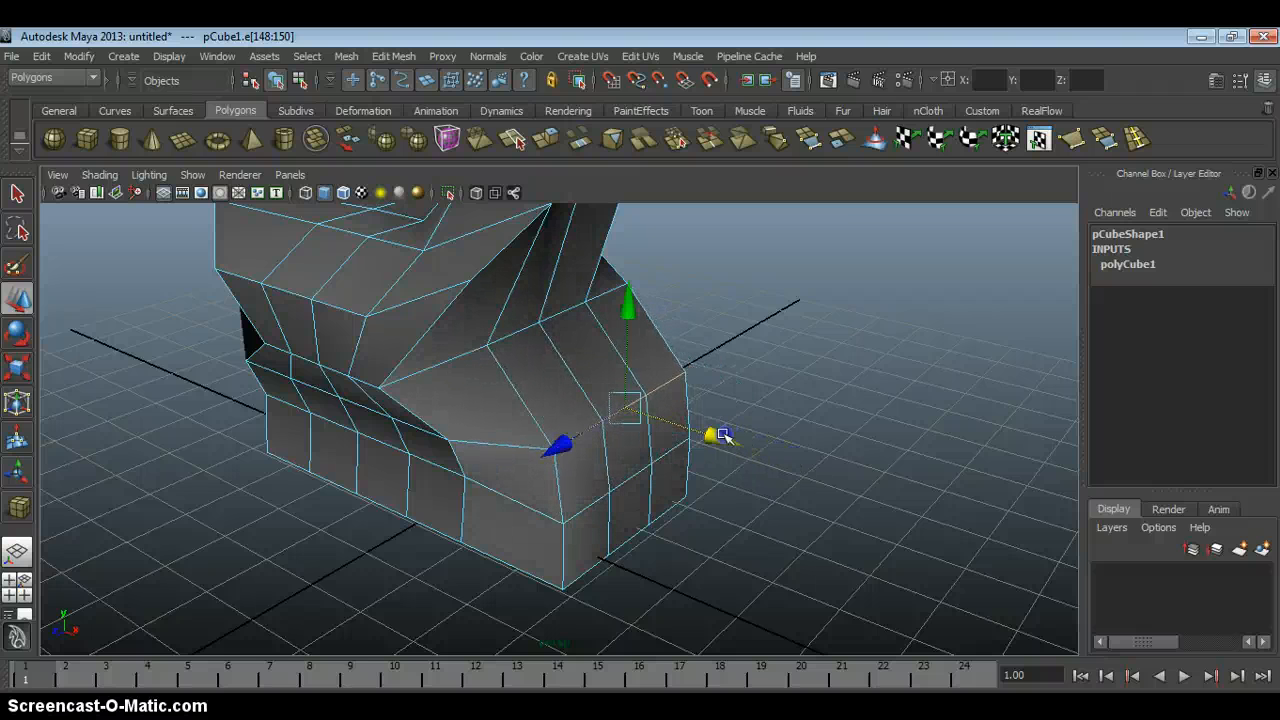
In Vertex mode, select a vertex at the tip of the flared upper part and move it.
alt+drag(557, 453, 635, 330)
drag(740, 408, 527, 388)
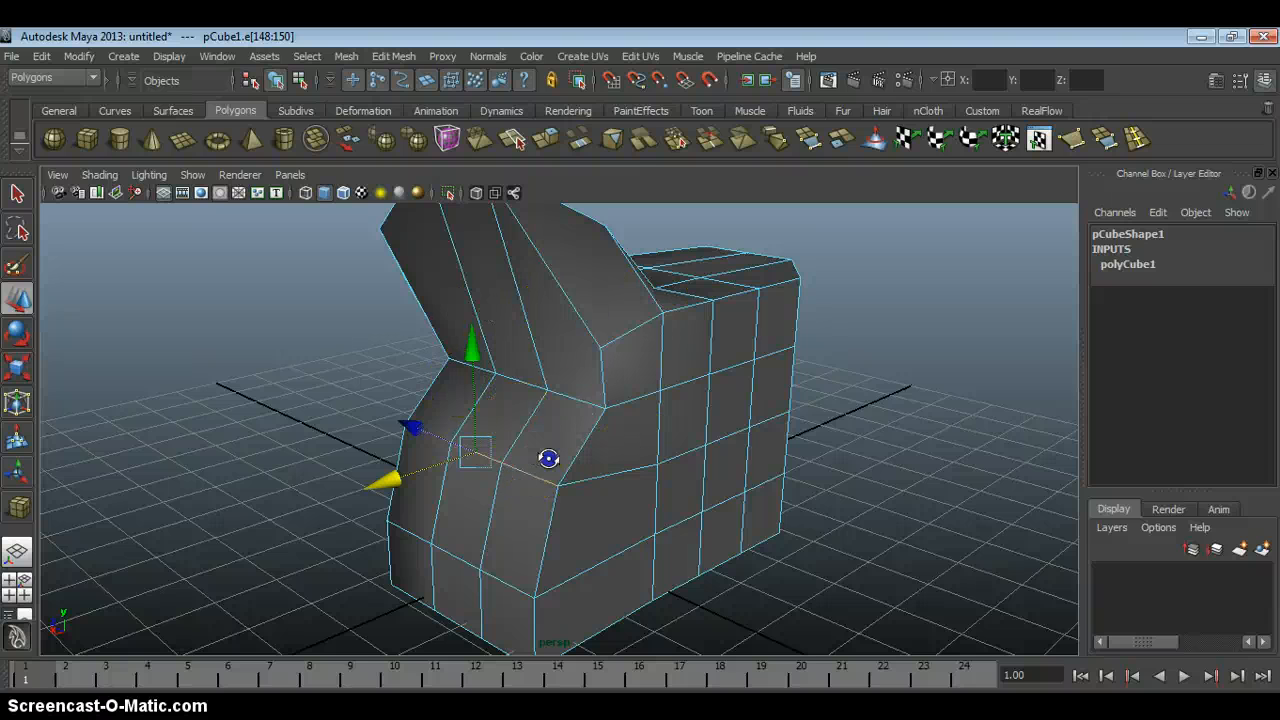
alt+drag(548, 458, 655, 270)
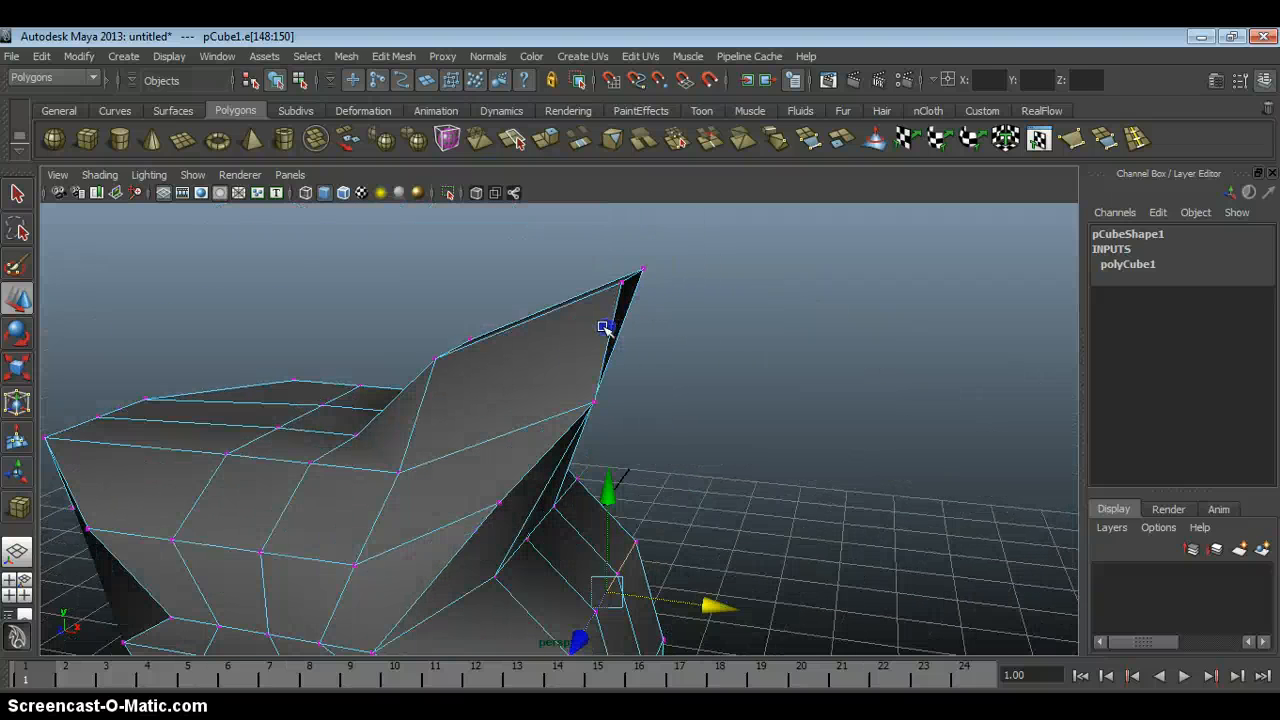
alt+drag(605, 328, 617, 328)
drag(602, 250, 666, 301)
drag(746, 280, 728, 277)
drag(622, 233, 622, 273)
Switch to Face mode, select a face on the lower side beneath the flared part, and pull it outward.
drag(727, 334, 313, 358)
click(465, 400)
alt+drag(473, 357, 526, 366)
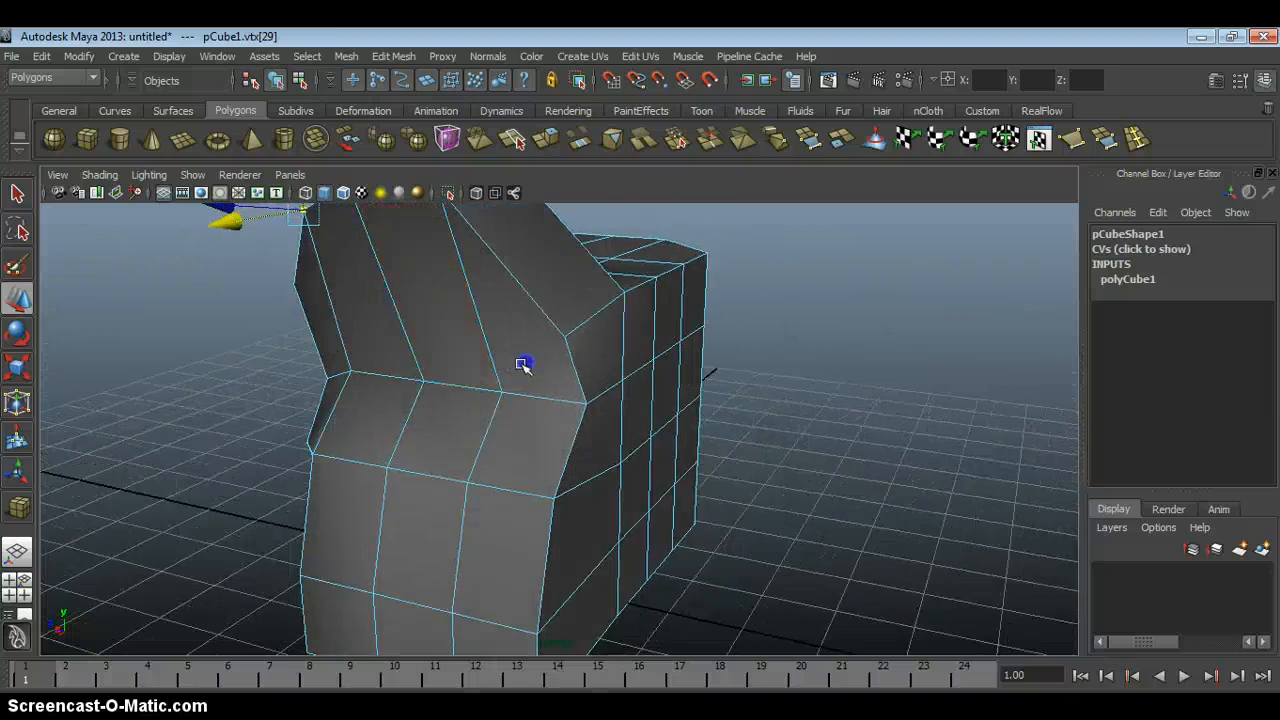
alt+right_drag(474, 320, 469, 371)
alt+middle_drag(471, 337, 474, 280)
click(469, 420)
alt+drag(469, 420, 277, 458)
alt+drag(348, 445, 393, 393)
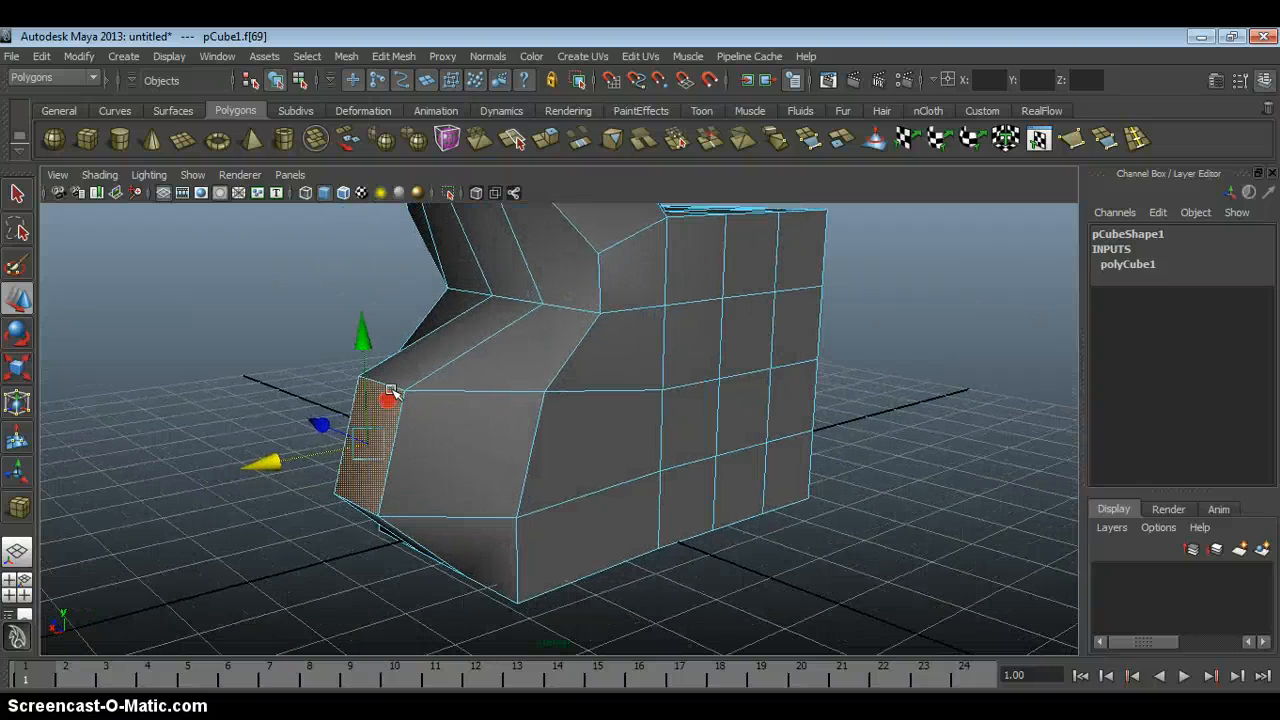
Select a block of six faces on the adjoining side, pull it outward, and clear the selection.
alt+drag(368, 335, 524, 389)
click(546, 335)
shift+click(526, 441)
shift+click(527, 499)
shift+click(586, 502)
shift+click(600, 431)
shift+click(614, 333)
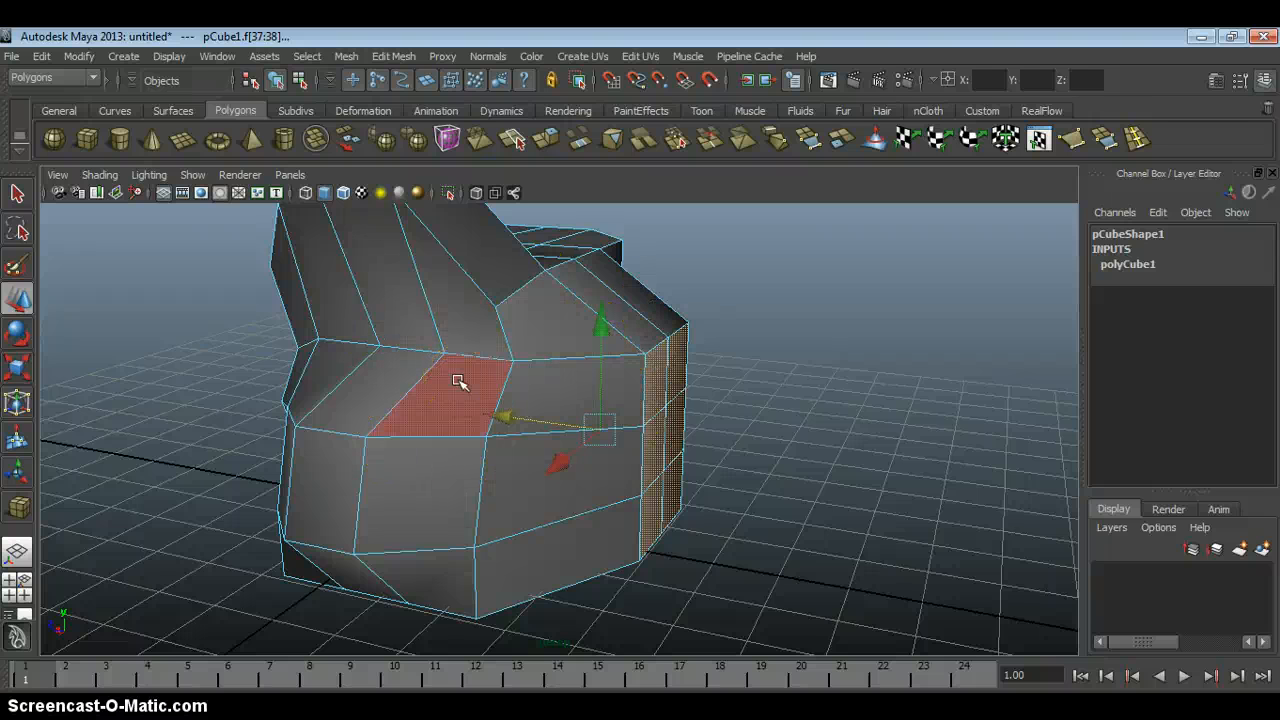
click(686, 349)
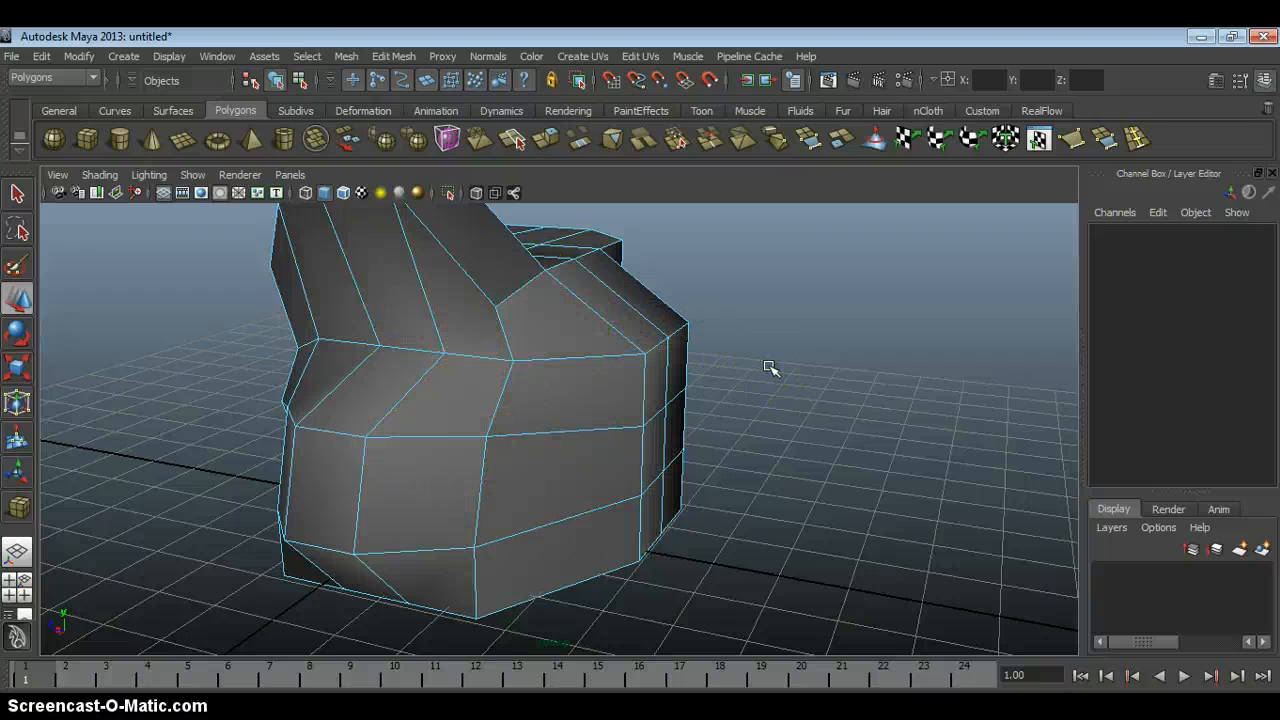
Return to Object mode and delete the reshaped cube.
alt+right_drag(711, 440, 577, 357)
alt+drag(577, 357, 677, 440)
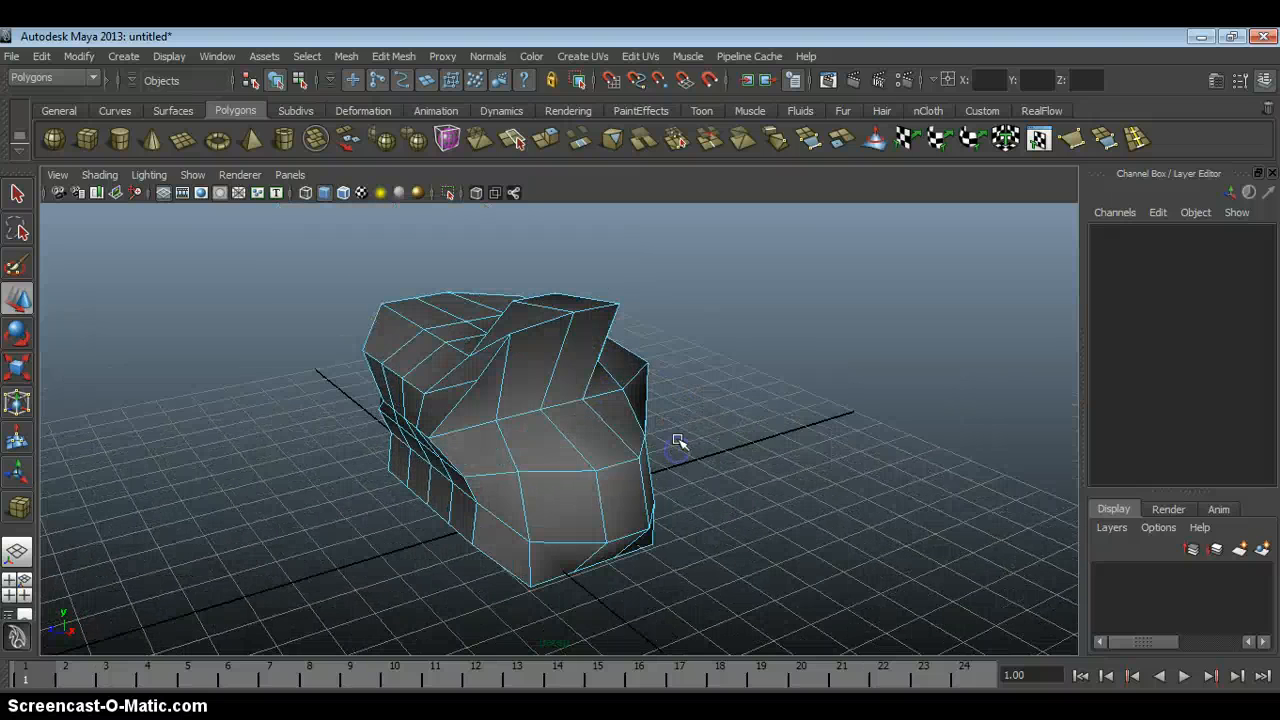
key(F9)
key(F8)
key(Delete)
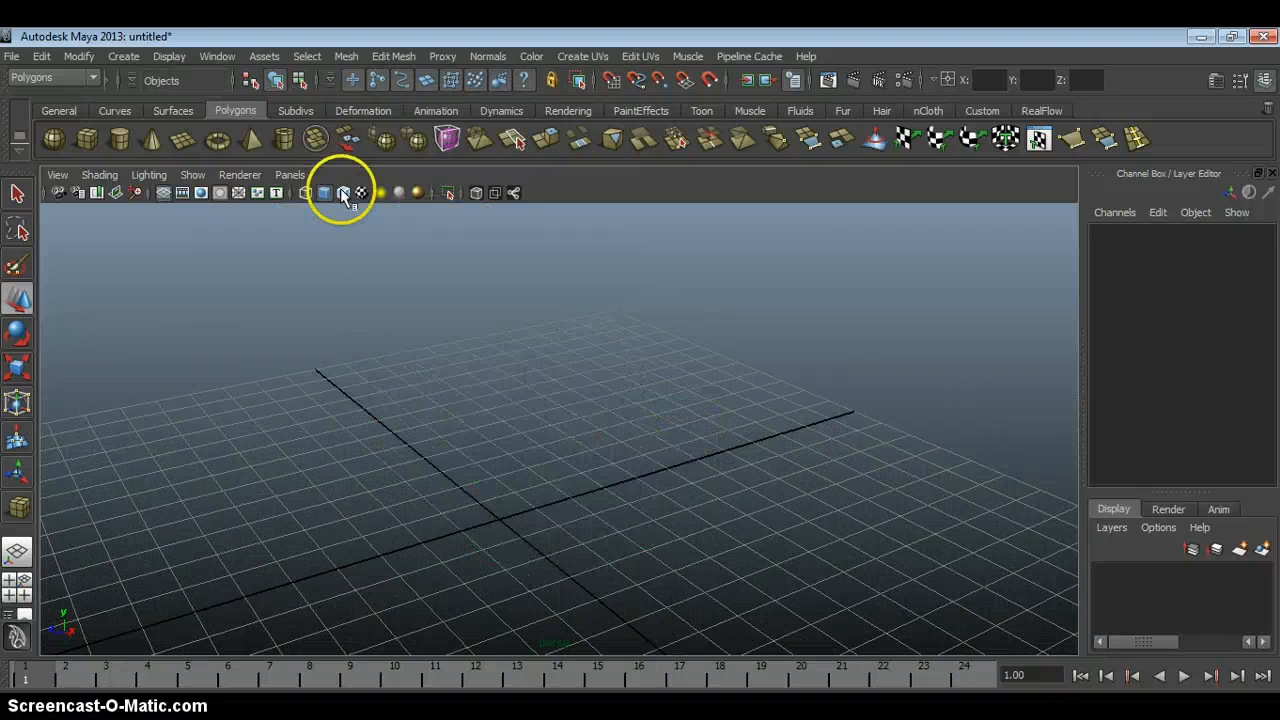
Draw a new polygon cube about 4.3 units per side on the grid and expand its polyCube1 settings.
shift+drag(483, 489, 420, 526)
mouse_move(464, 460)
alt+mouse_down()
mouse_move(520, 482)
mouse_move(457, 434)
mouse_move(445, 443)
alt+mouse_up()
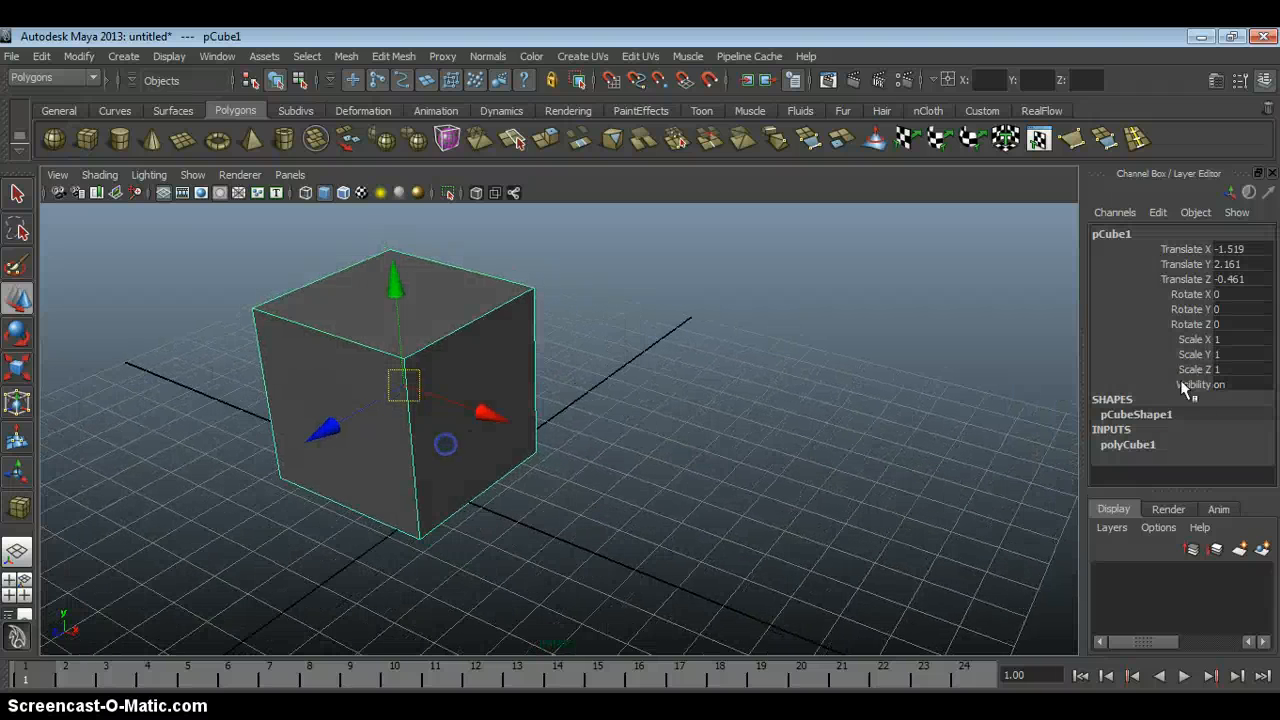
click(1141, 446)
scroll(1266, 366, down, 2)
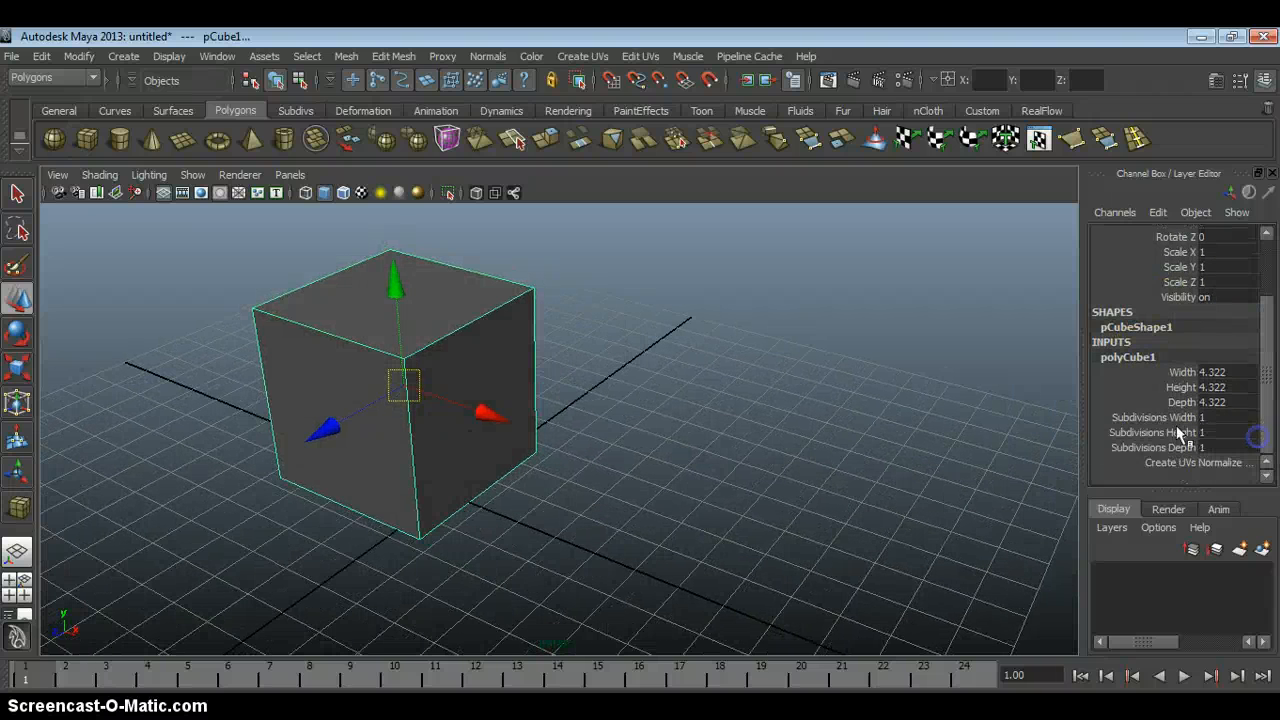
Examine the cube's Subdivisions Width, Height and Depth attributes.
click(1164, 425)
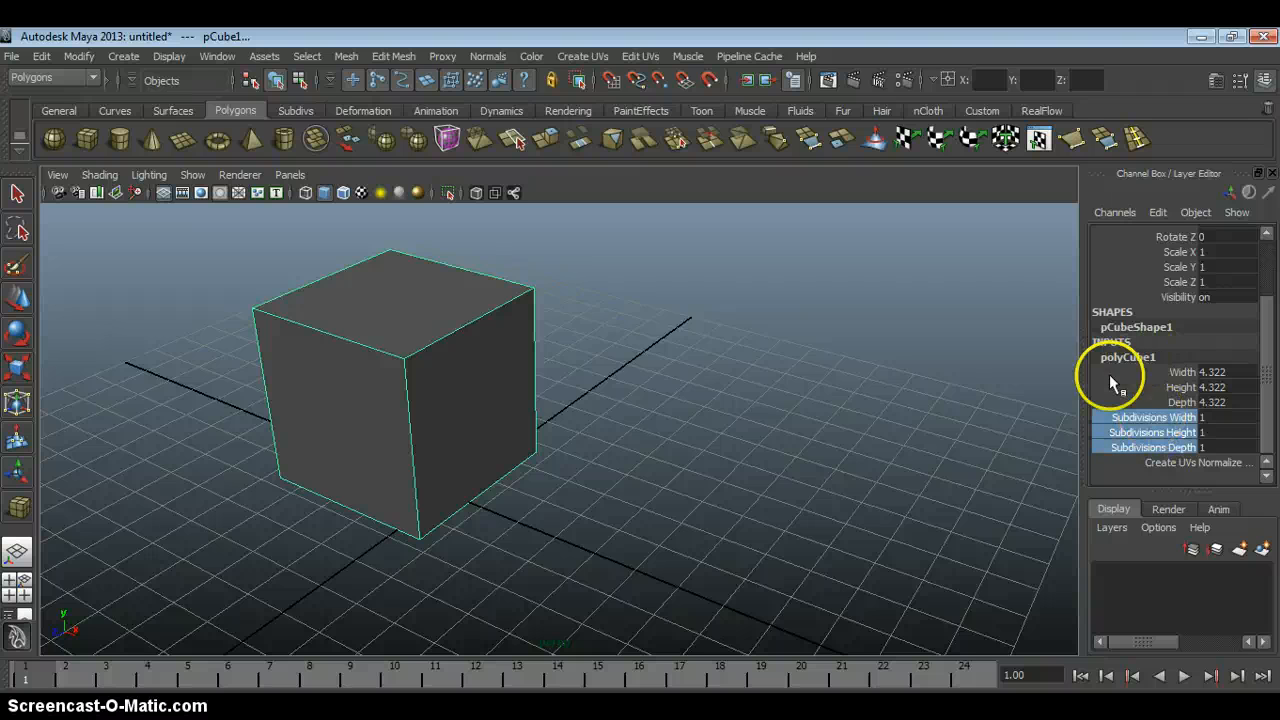
click(1143, 420)
click(1148, 435)
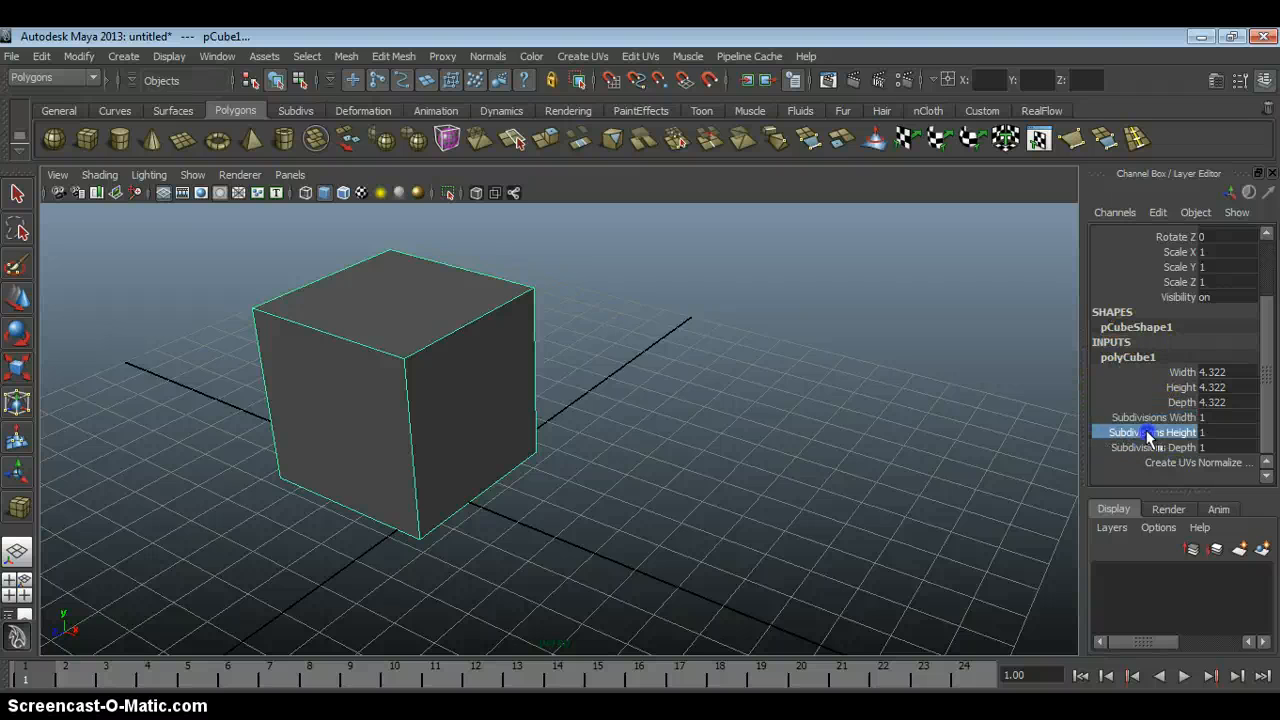
click(1148, 446)
click(756, 339)
Reselect the cube, switch to Face mode, and select its side face pointing along X.
click(402, 331)
alt+drag(537, 346, 554, 343)
alt+right_drag(554, 343, 480, 314)
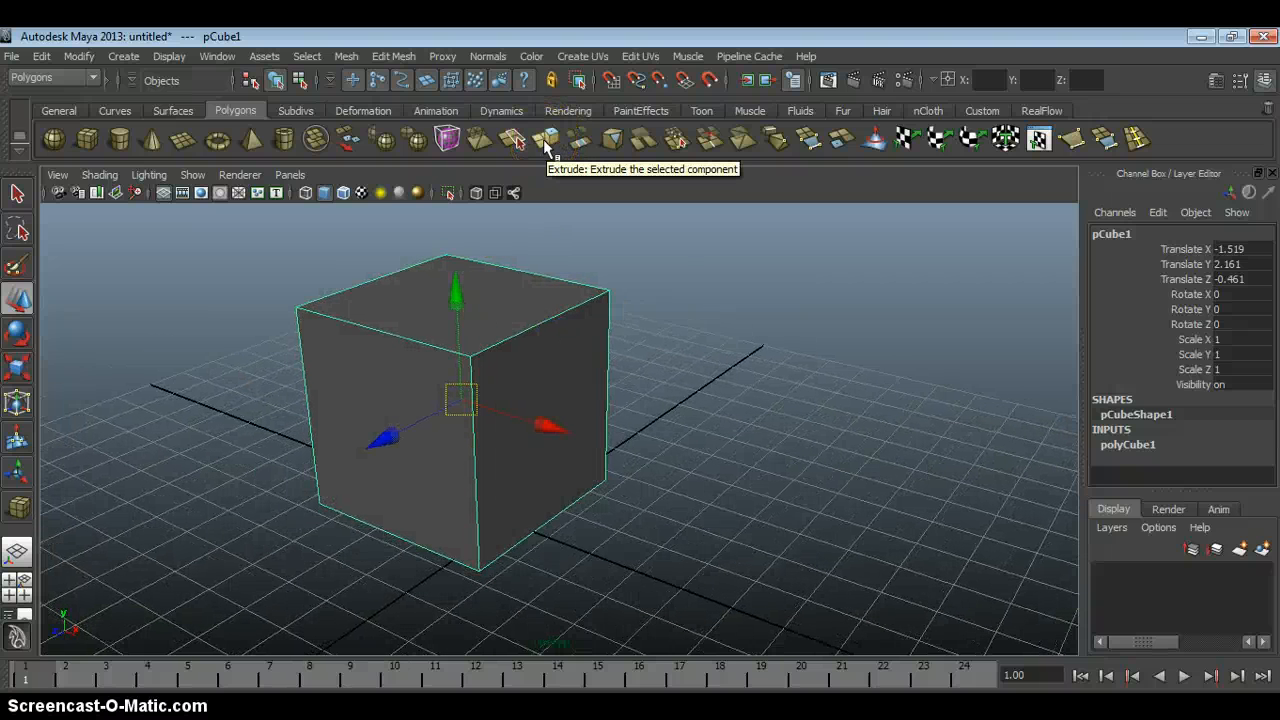
right_click(552, 372)
right_drag(549, 374, 549, 382)
click(550, 383)
alt+drag(553, 384, 635, 384)
alt+right_drag(635, 384, 560, 384)
drag(594, 414, 588, 408)
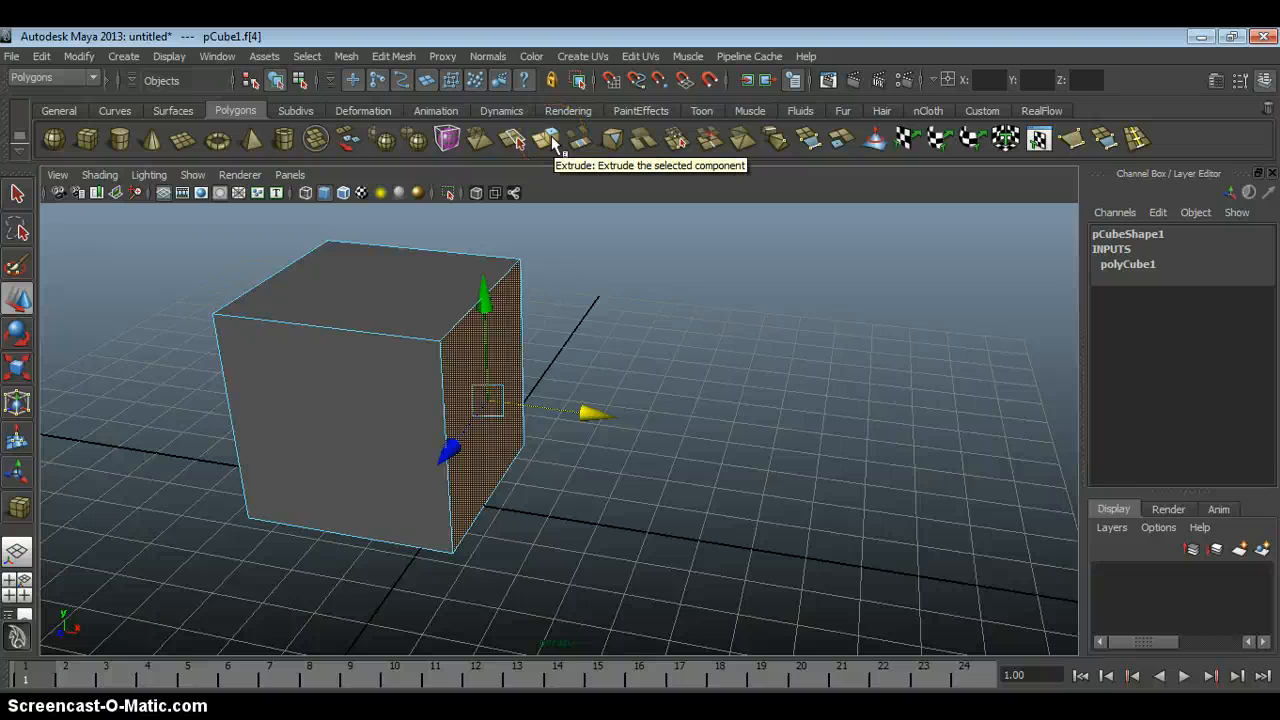
click(547, 140)
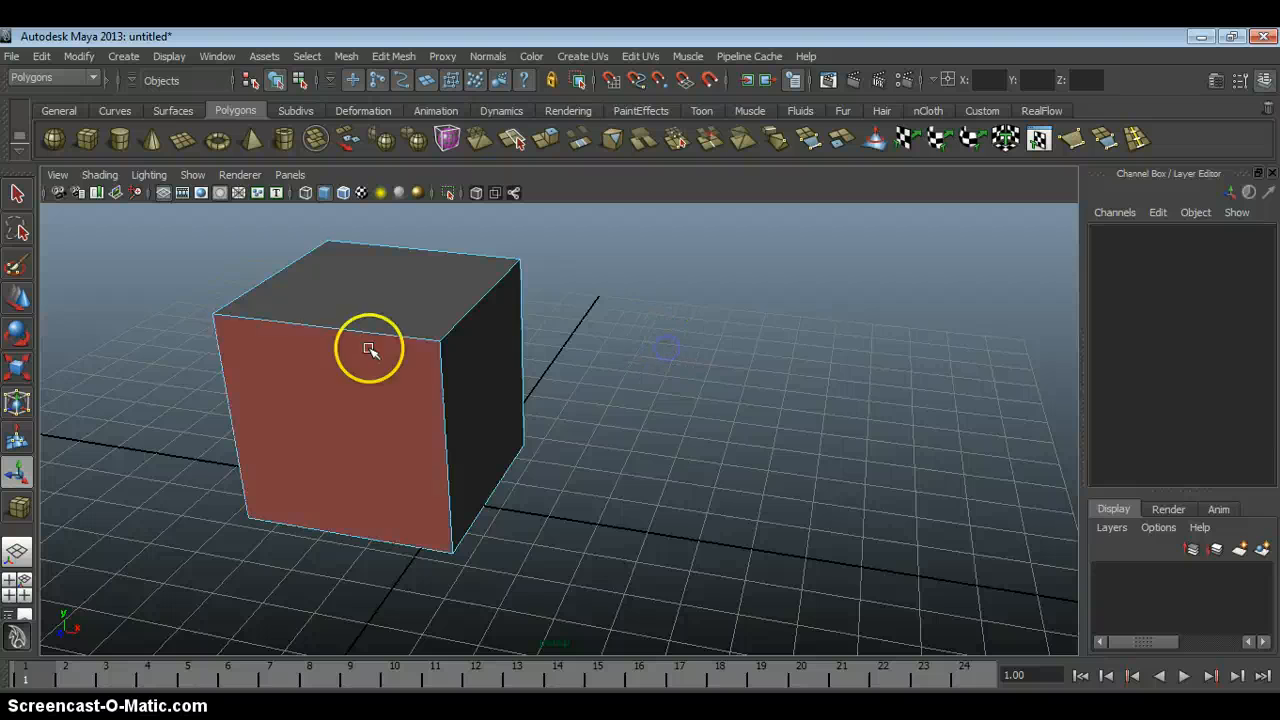
click(370, 430)
click(420, 300)
click(478, 365)
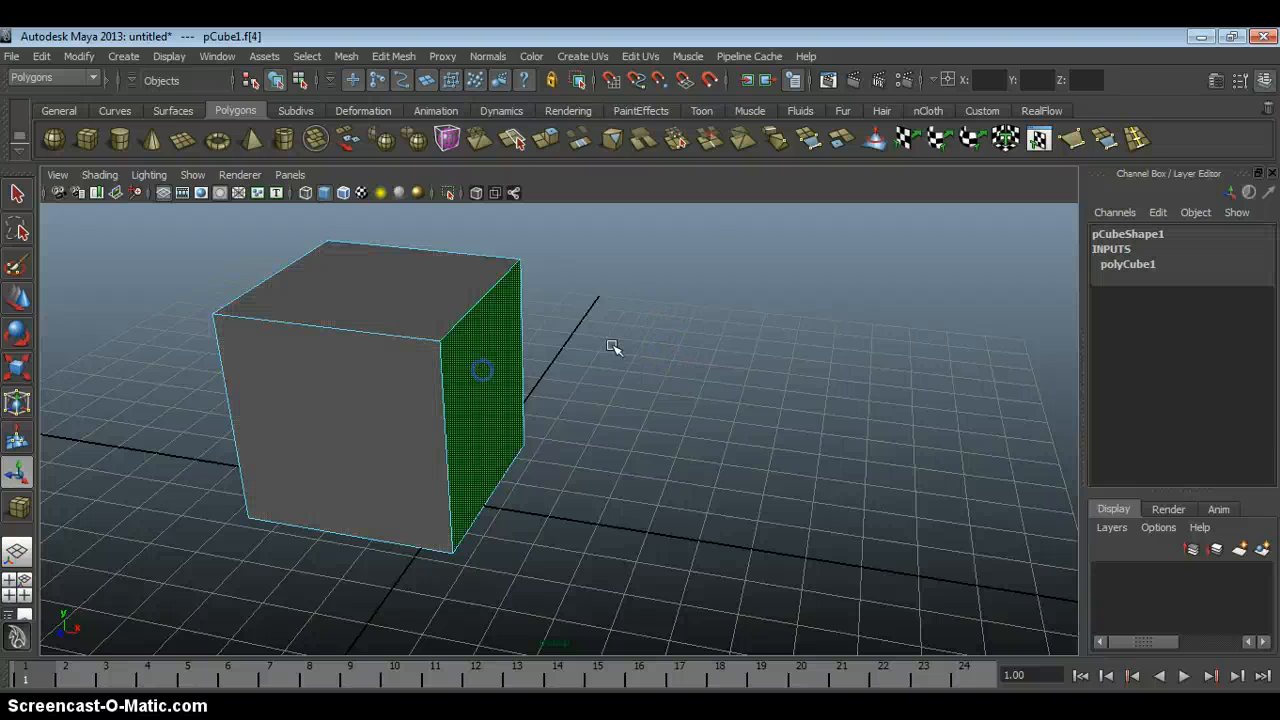
click(615, 346)
Select the cube's face pointing along X and extrude it outward.
click(486, 371)
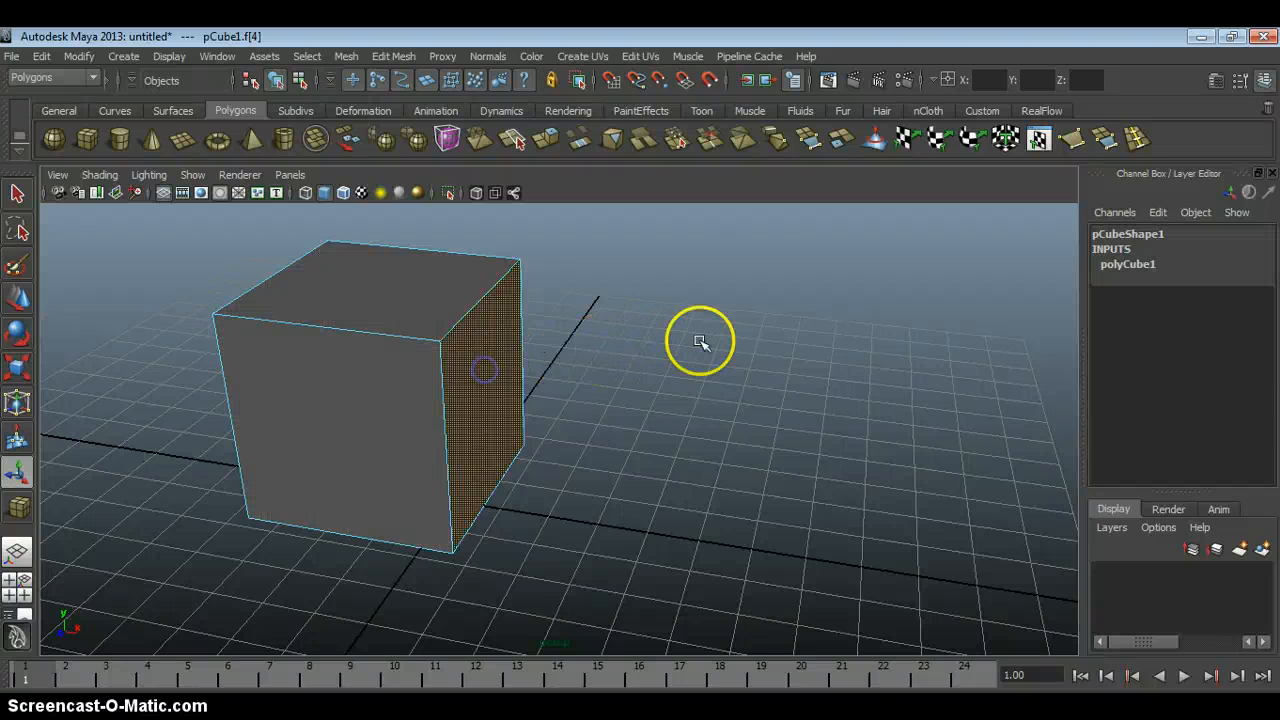
click(546, 142)
drag(594, 414, 785, 438)
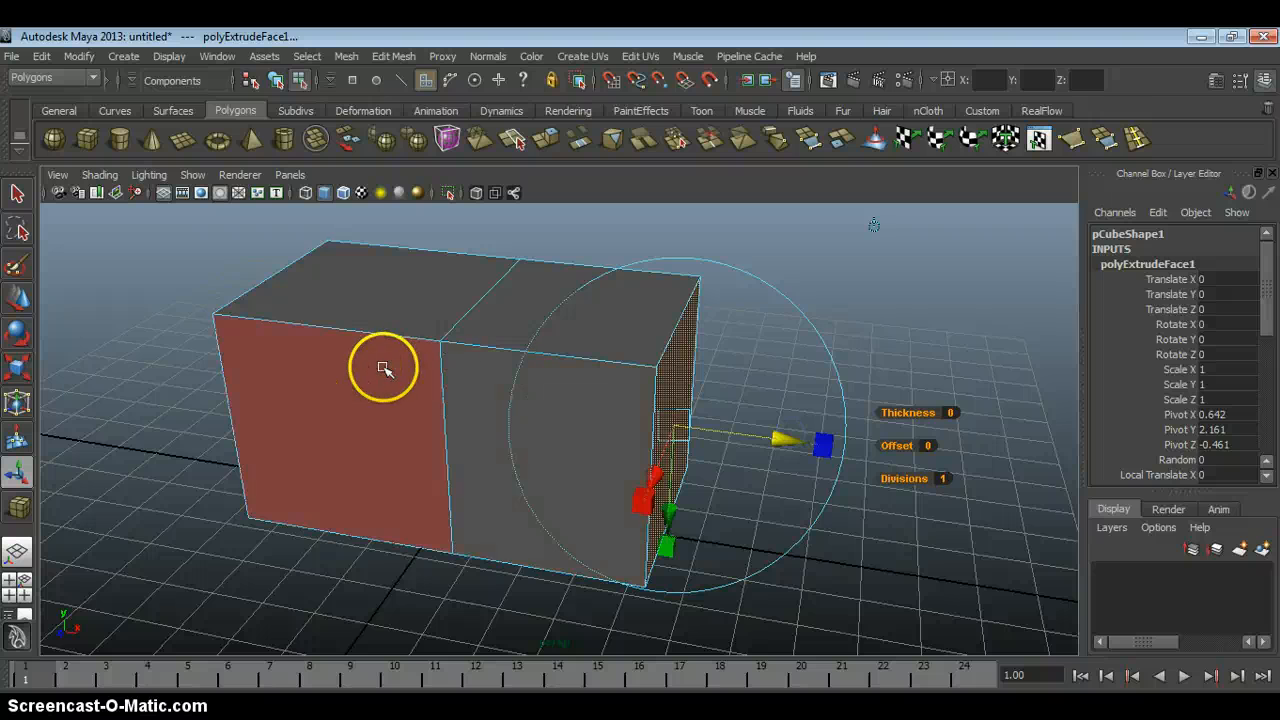
alt+drag(508, 397, 560, 388)
alt+middle_drag(560, 388, 538, 391)
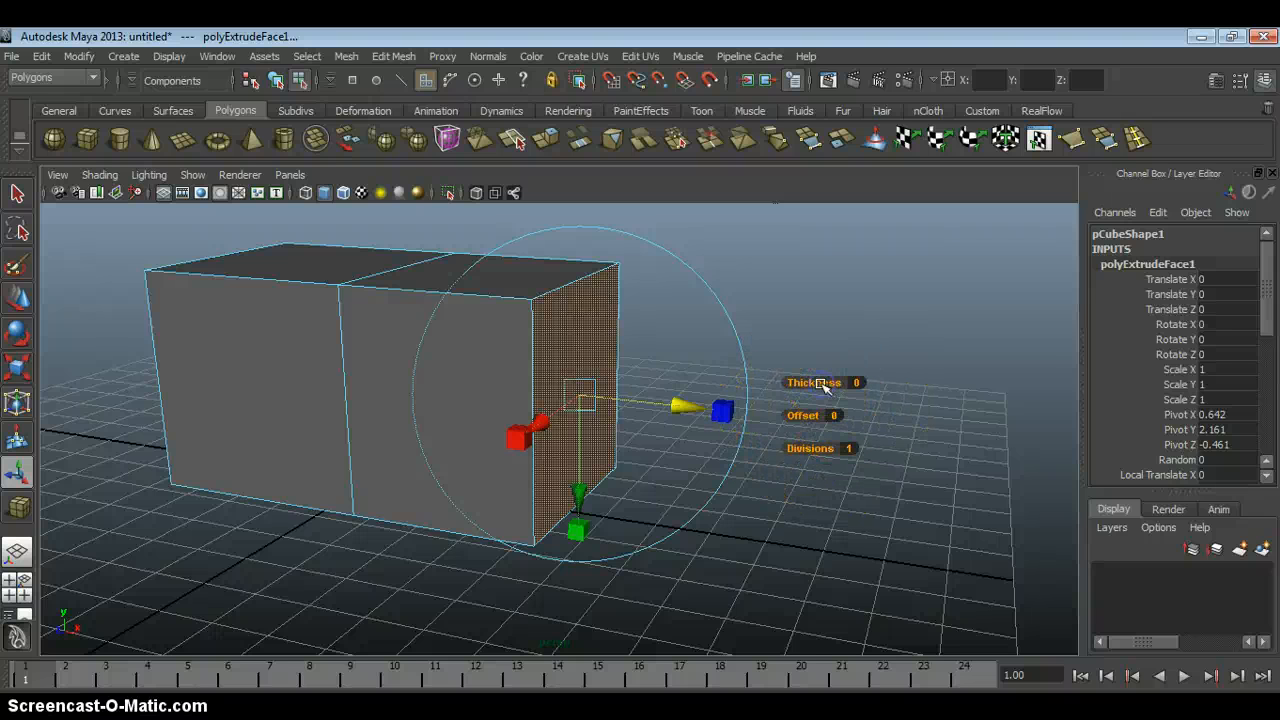
Set the extrusion's Thickness to 4.7, Offset to 1.1 and Divisions to 5.
mouse_move(825, 387)
mouse_down()
mouse_move(856, 385)
mouse_move(830, 387)
mouse_up()
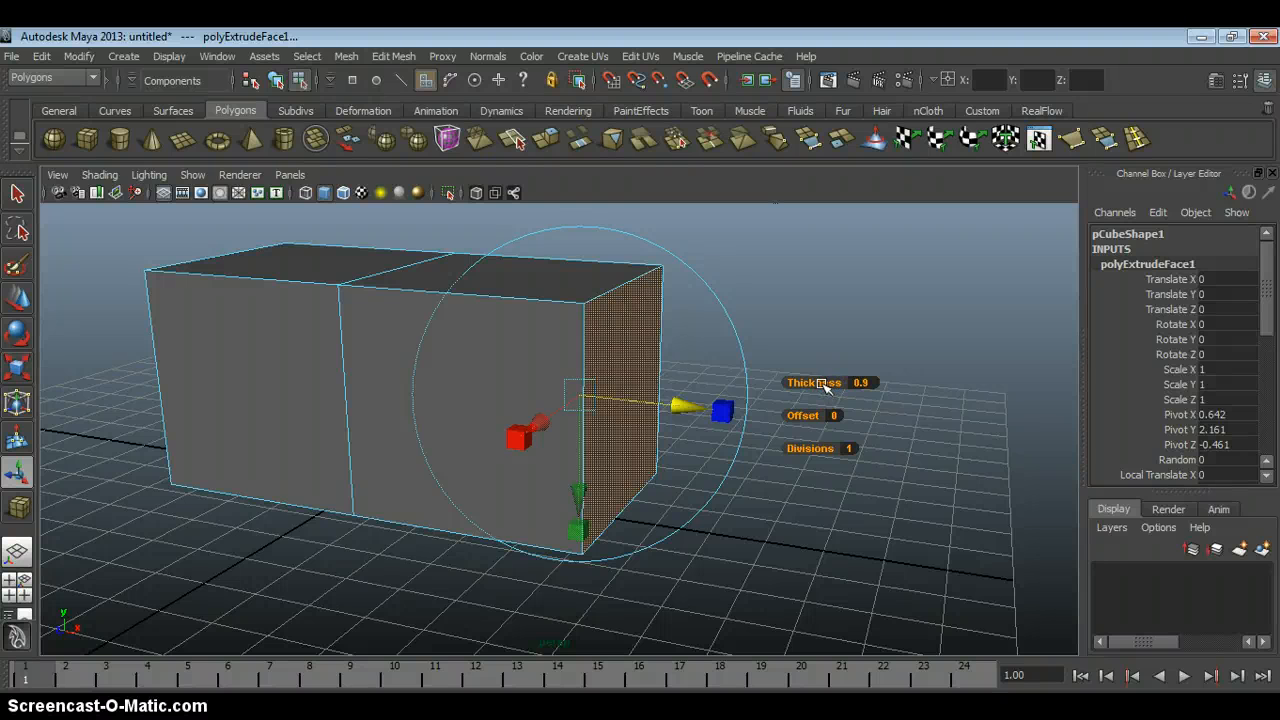
mouse_move(822, 384)
mouse_down()
mouse_move(860, 388)
mouse_move(815, 400)
mouse_up()
mouse_move(771, 406)
mouse_down()
mouse_move(757, 405)
mouse_move(791, 405)
mouse_move(760, 405)
mouse_up()
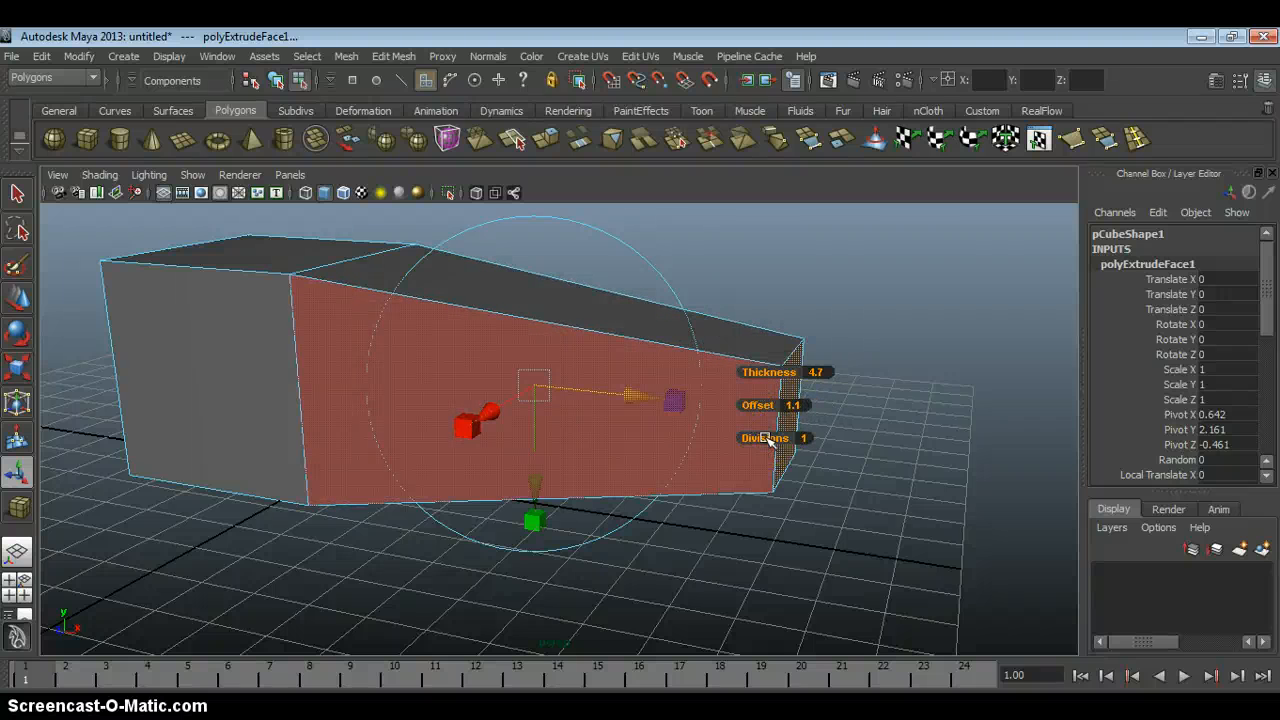
drag(763, 441, 792, 395)
alt+drag(742, 356, 769, 354)
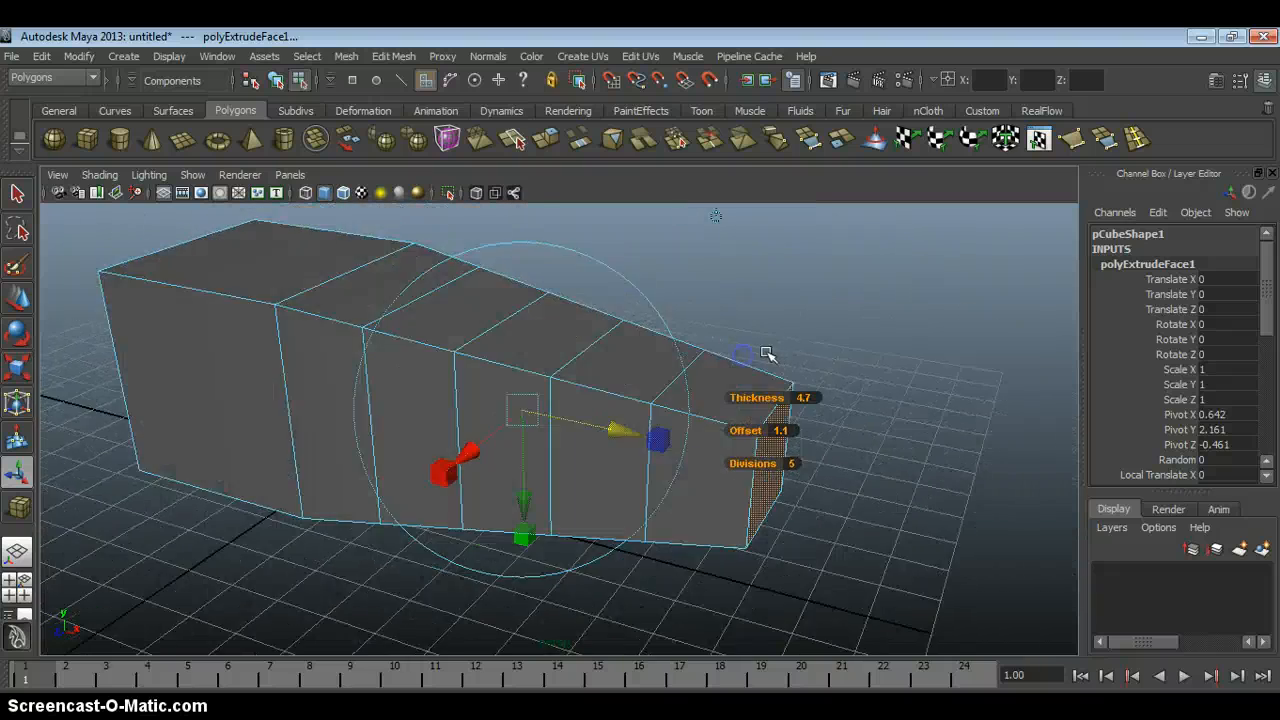
alt+middle_drag(769, 354, 776, 378)
alt+right_drag(738, 352, 713, 317)
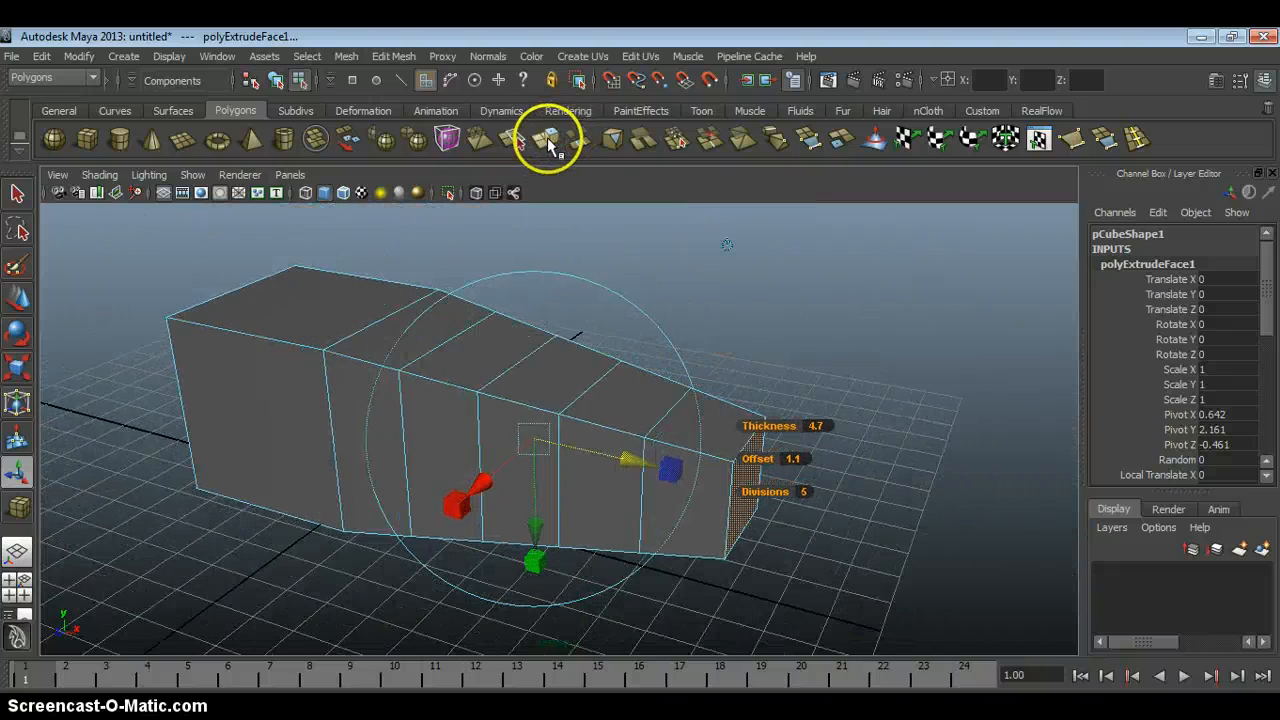
Open the Extrude Face options, review the general settings and the Taper and Twist curve settings, and close the options.
double_click(543, 135)
drag(652, 220, 819, 92)
alt+middle_drag(489, 339, 381, 384)
click(817, 172)
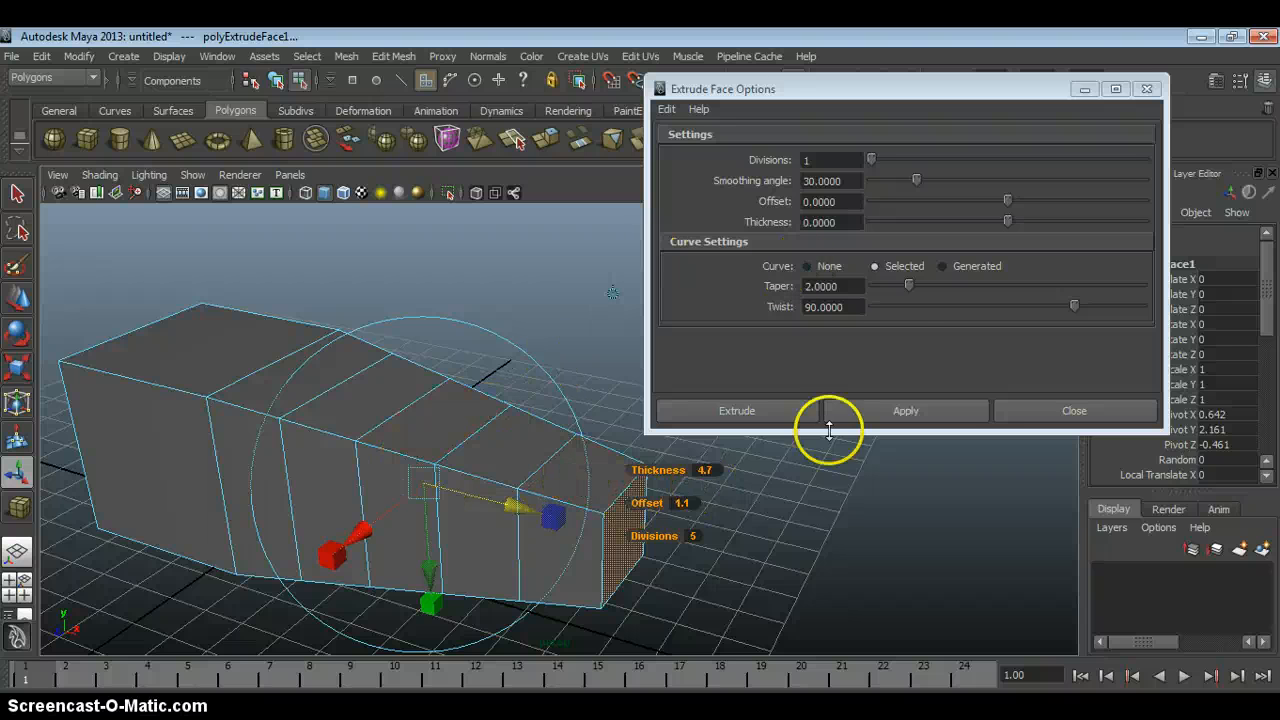
drag(907, 287, 903, 291)
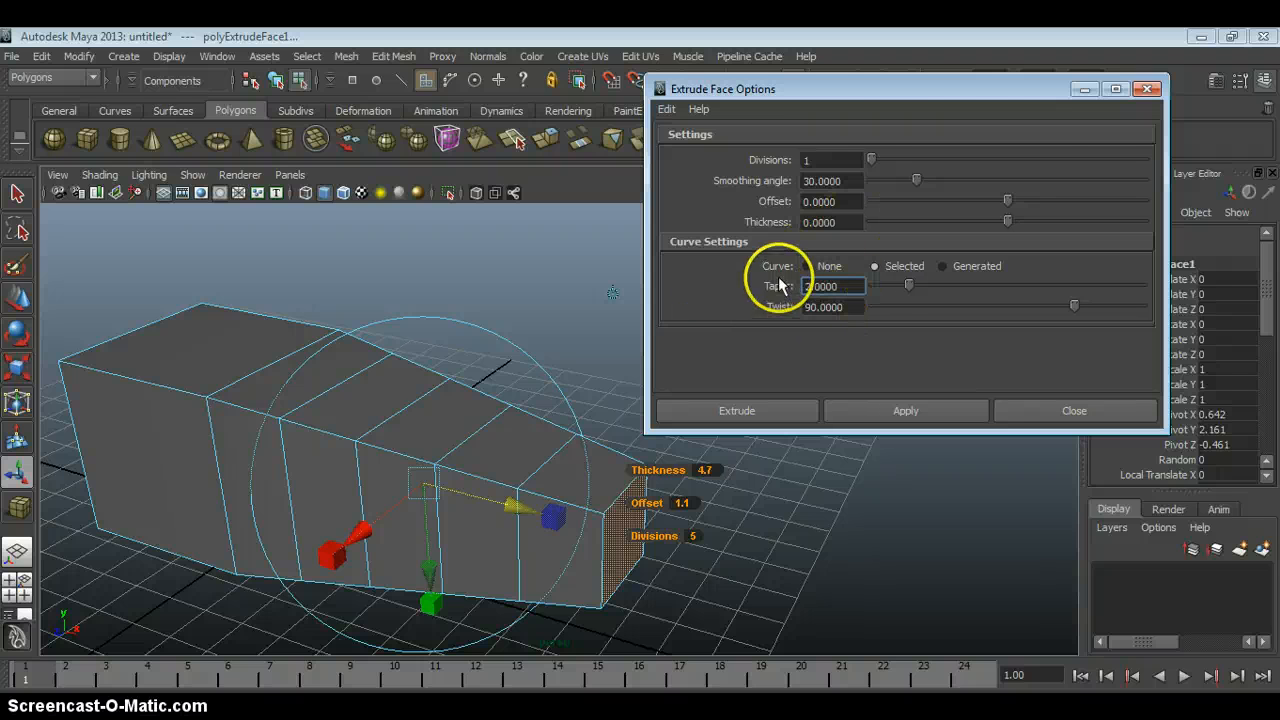
click(1013, 410)
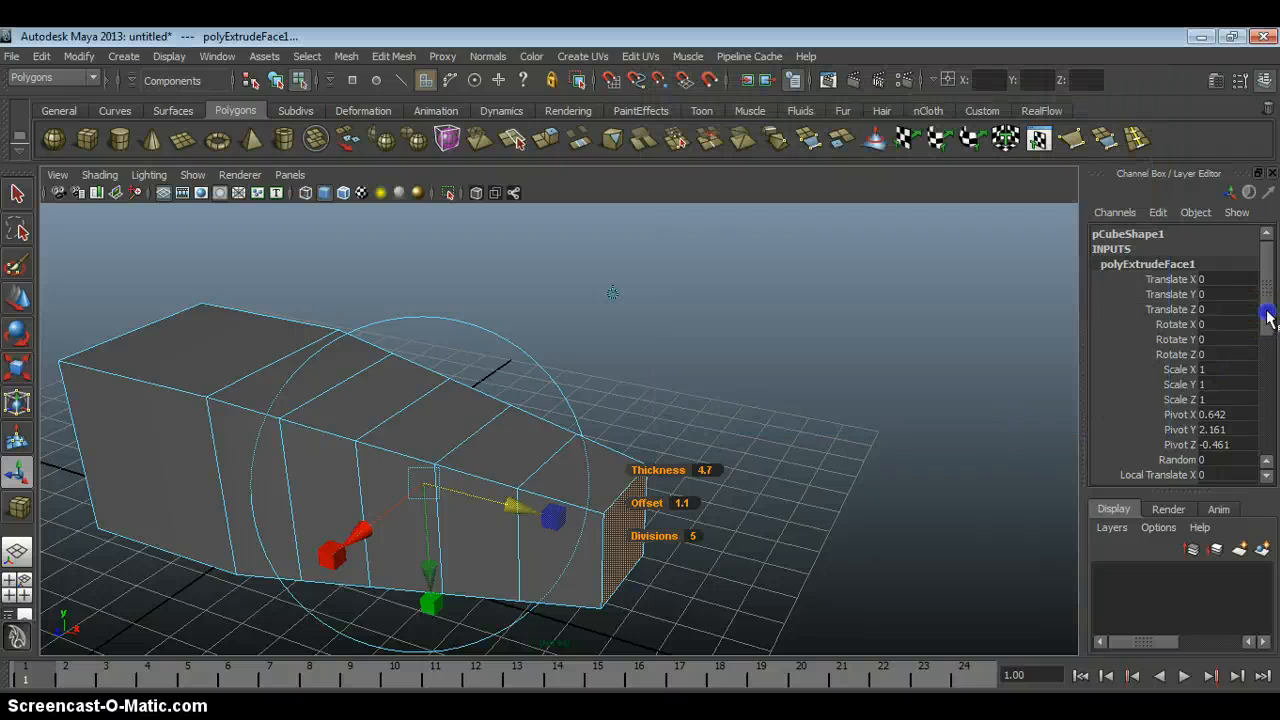
Try different Twist and Taper values on the extrusion, restore Twist to 90, and clear the selection.
drag(1267, 316, 1263, 440)
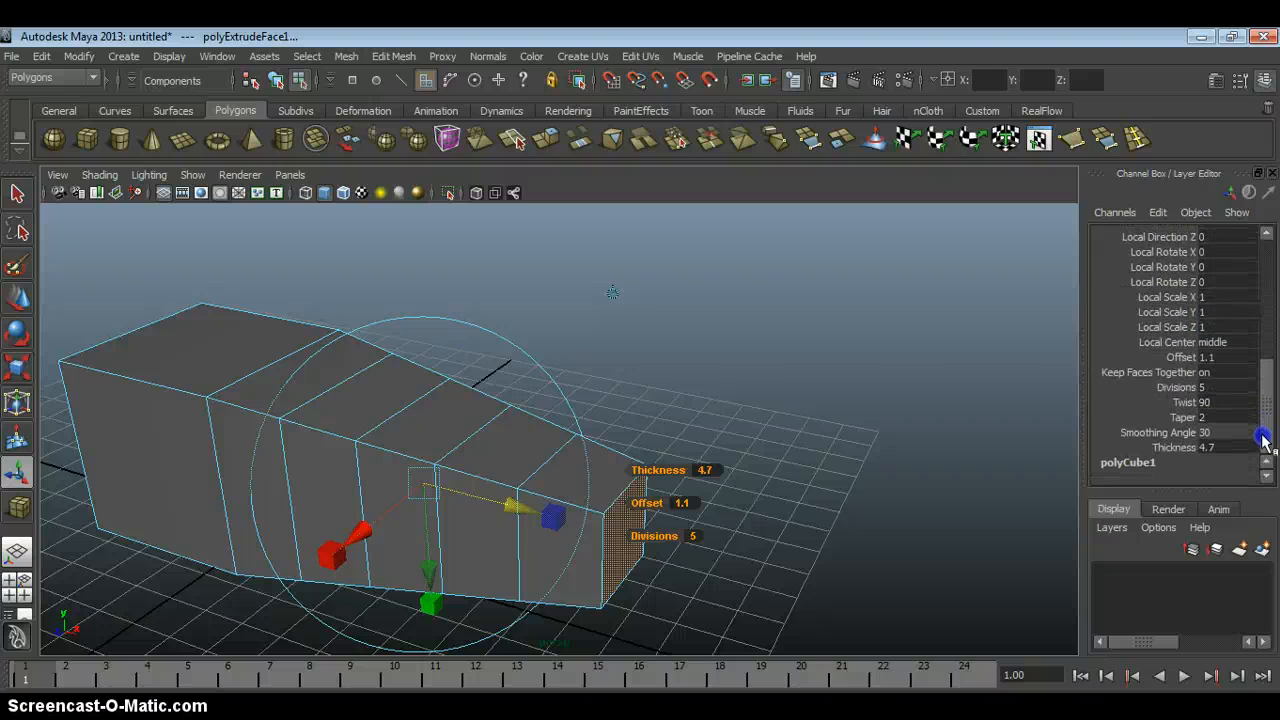
click(1179, 402)
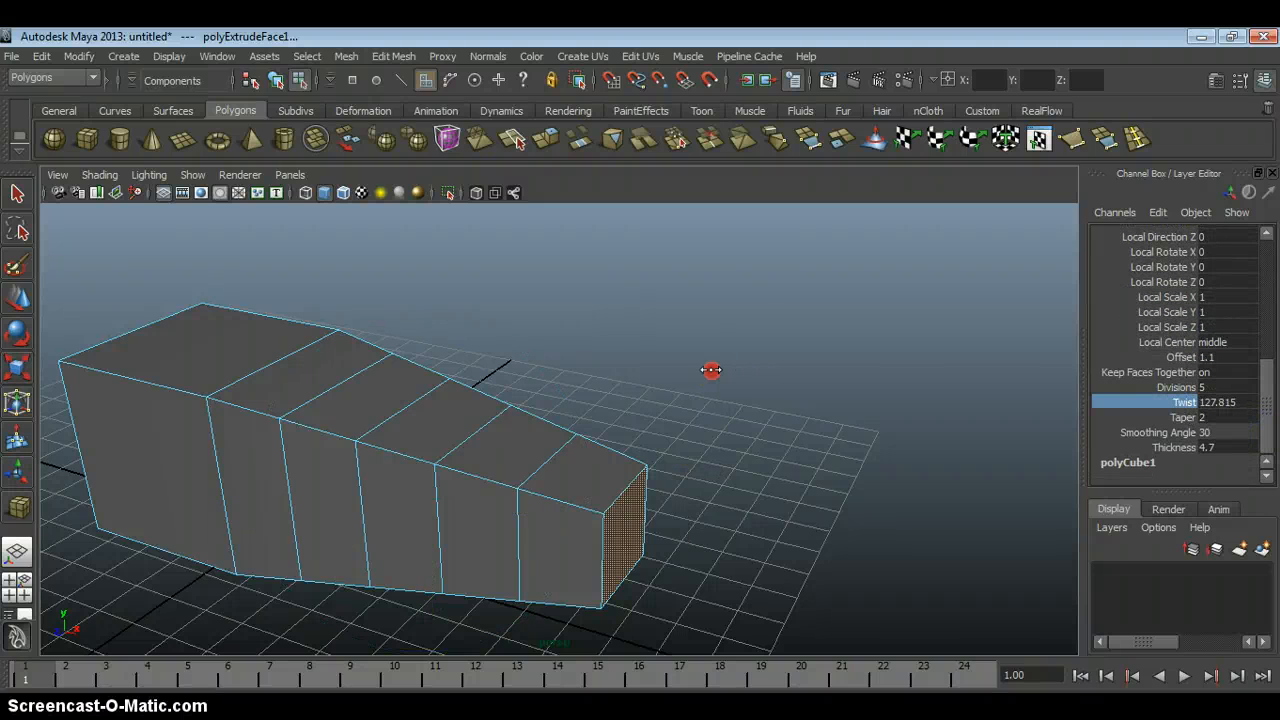
double_click(1219, 402)
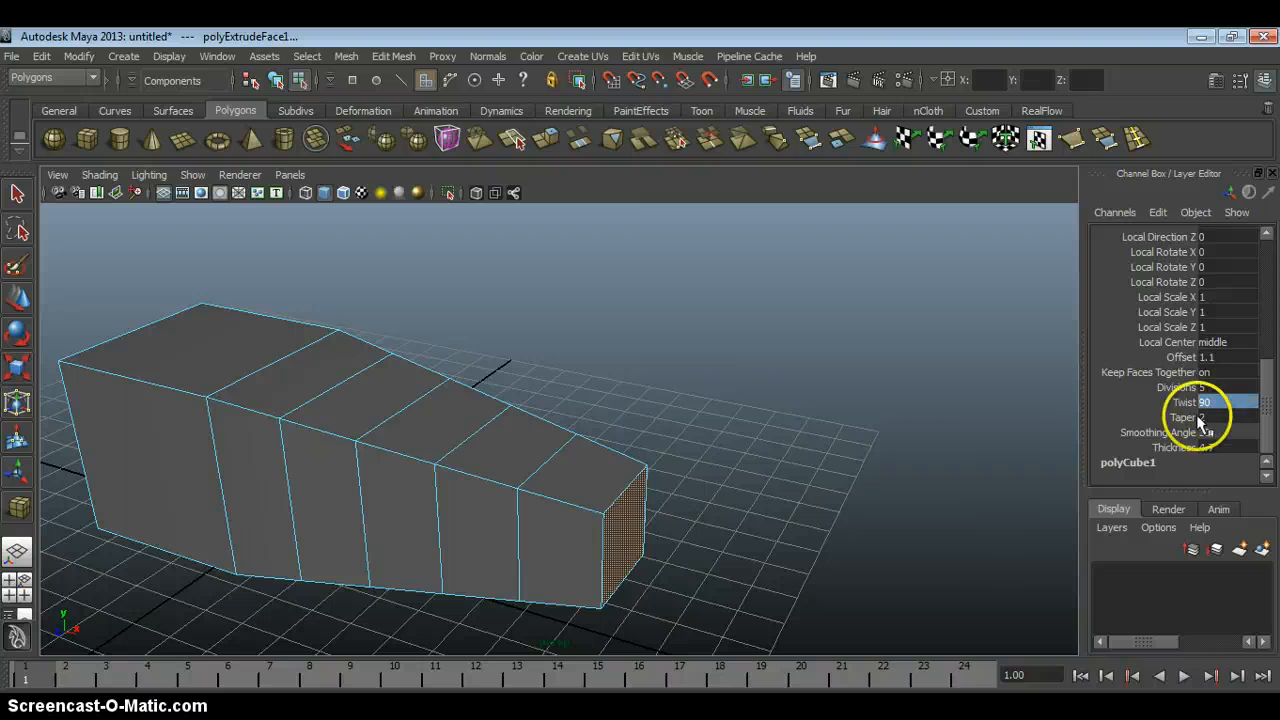
text(90)
click(1195, 418)
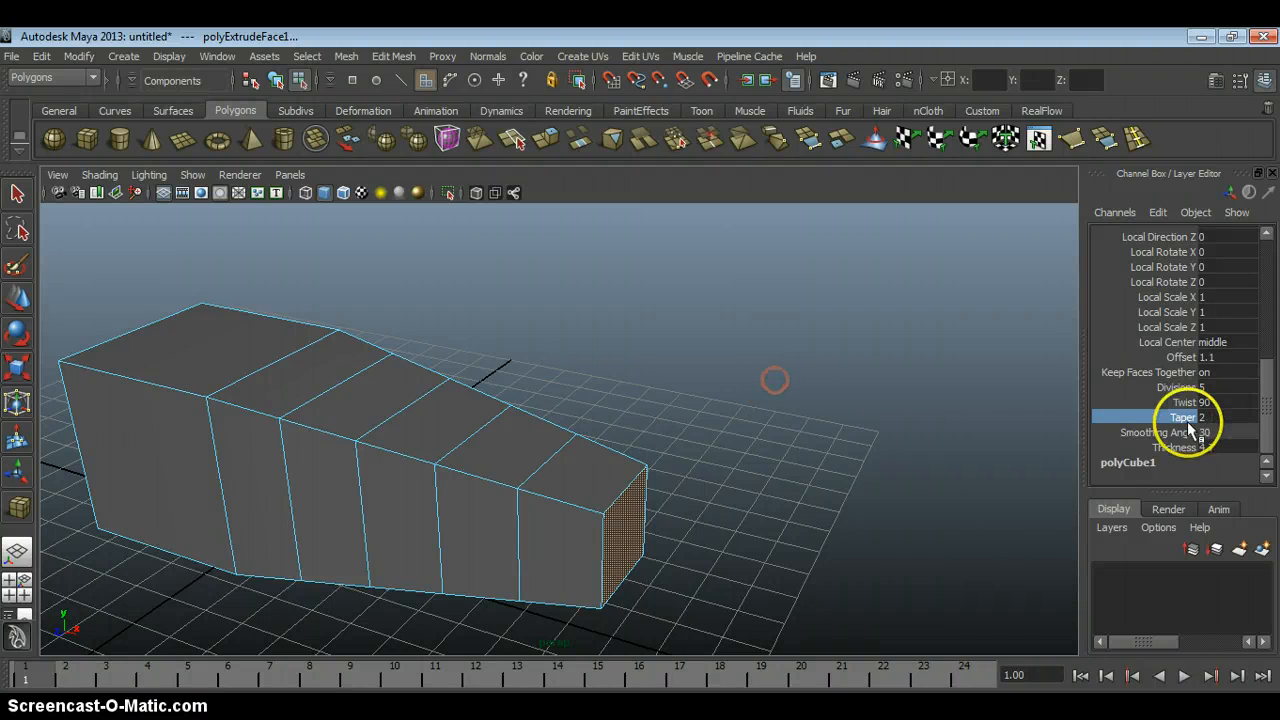
drag(729, 411, 889, 410)
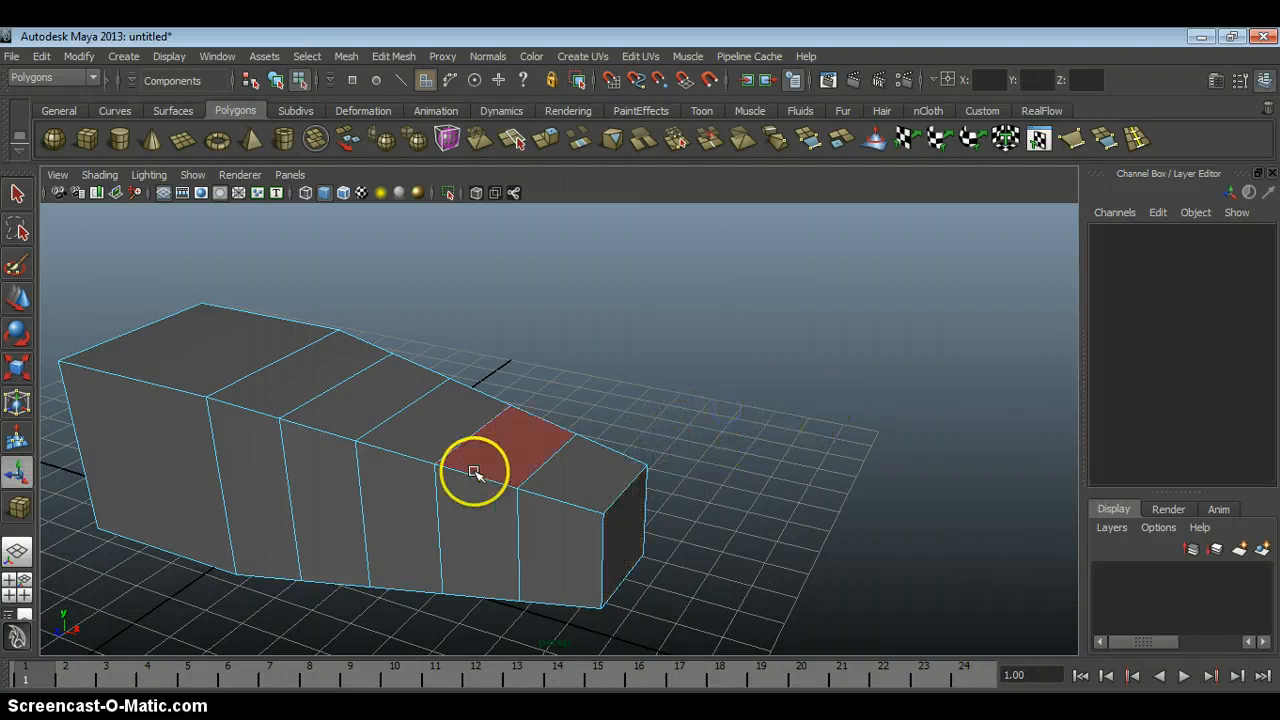
Select the adjacent large side face of the original cube, extrude it outward, and scale the end face smaller.
alt+drag(538, 448, 355, 355)
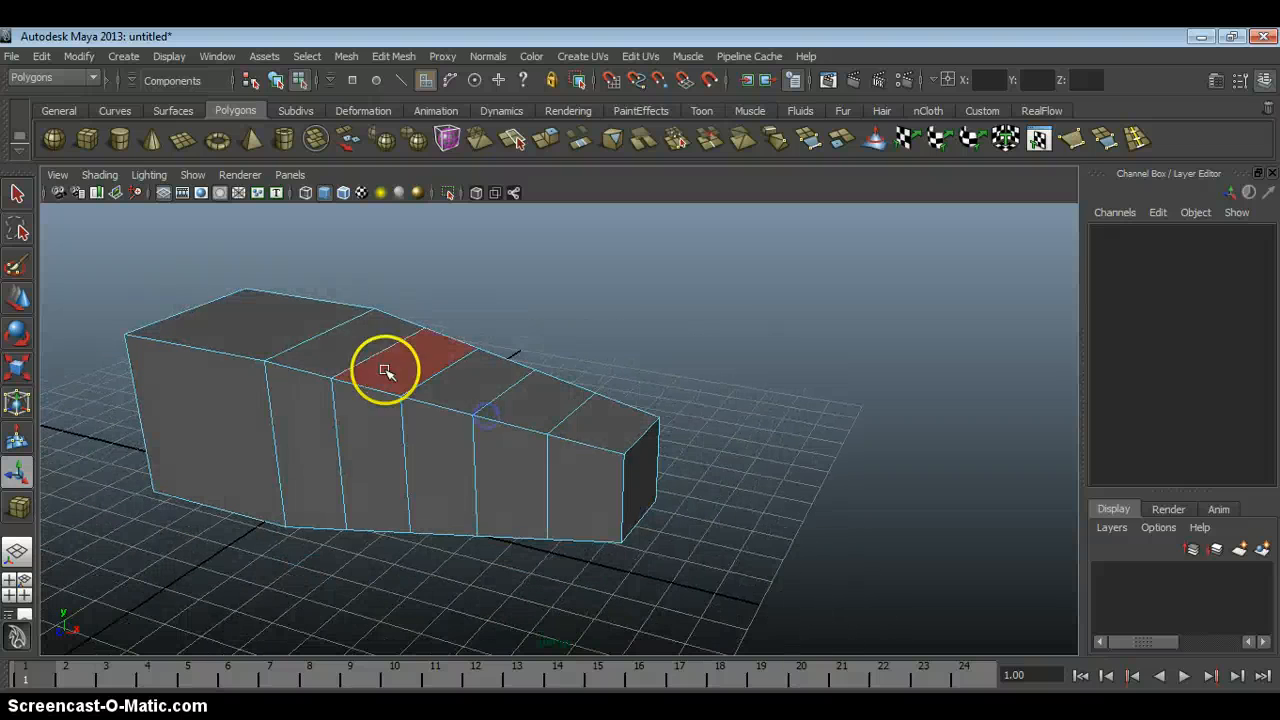
alt+drag(531, 420, 481, 424)
click(513, 395)
click(481, 424)
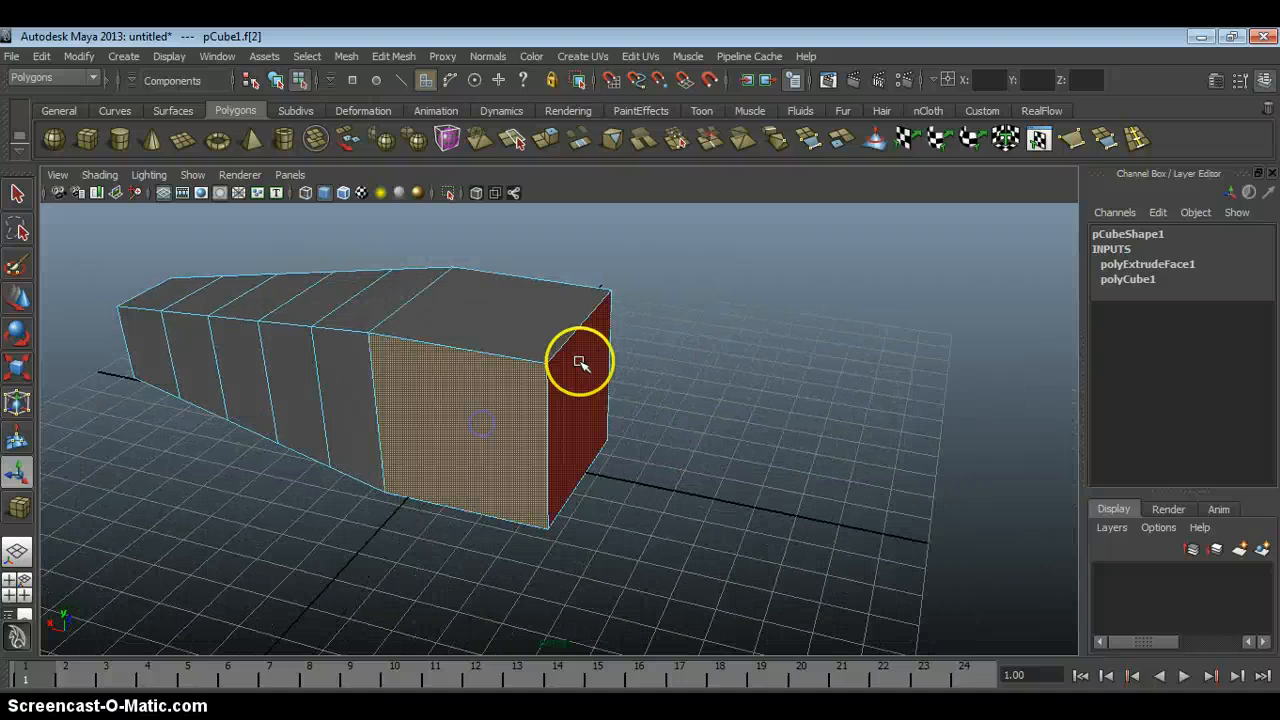
click(545, 139)
alt+drag(531, 343, 157, 385)
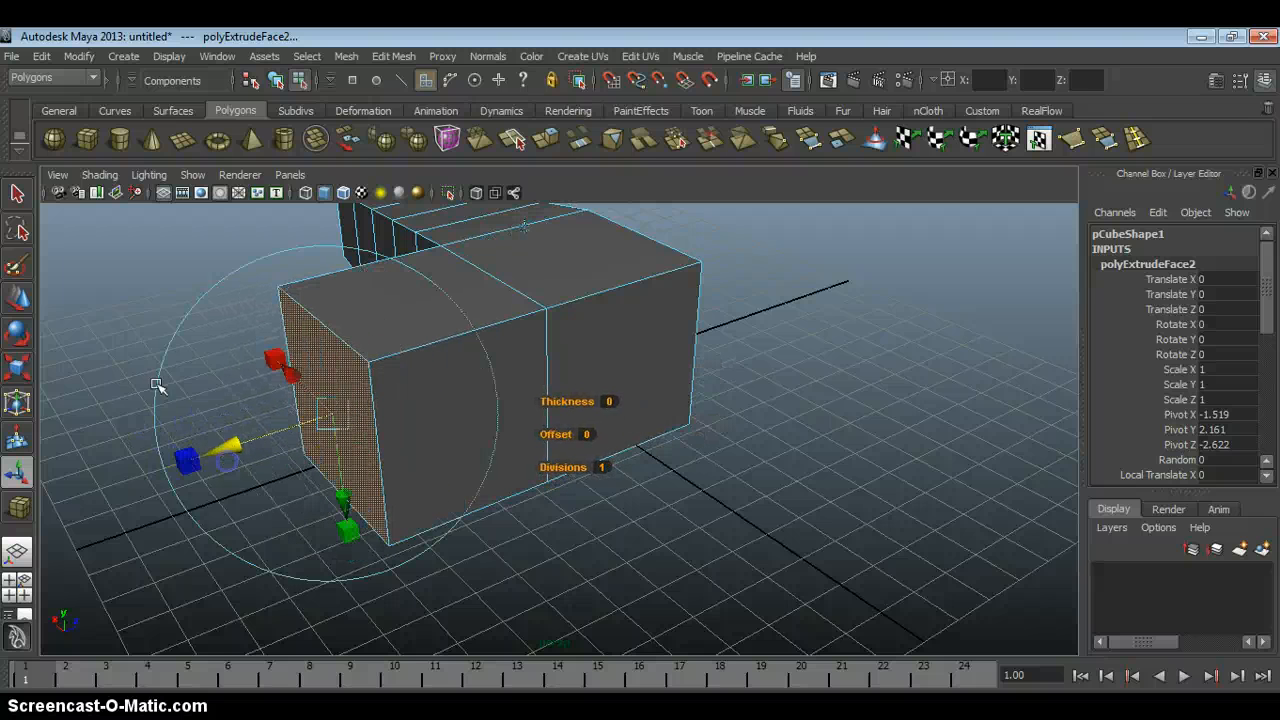
click(20, 373)
drag(334, 417, 243, 405)
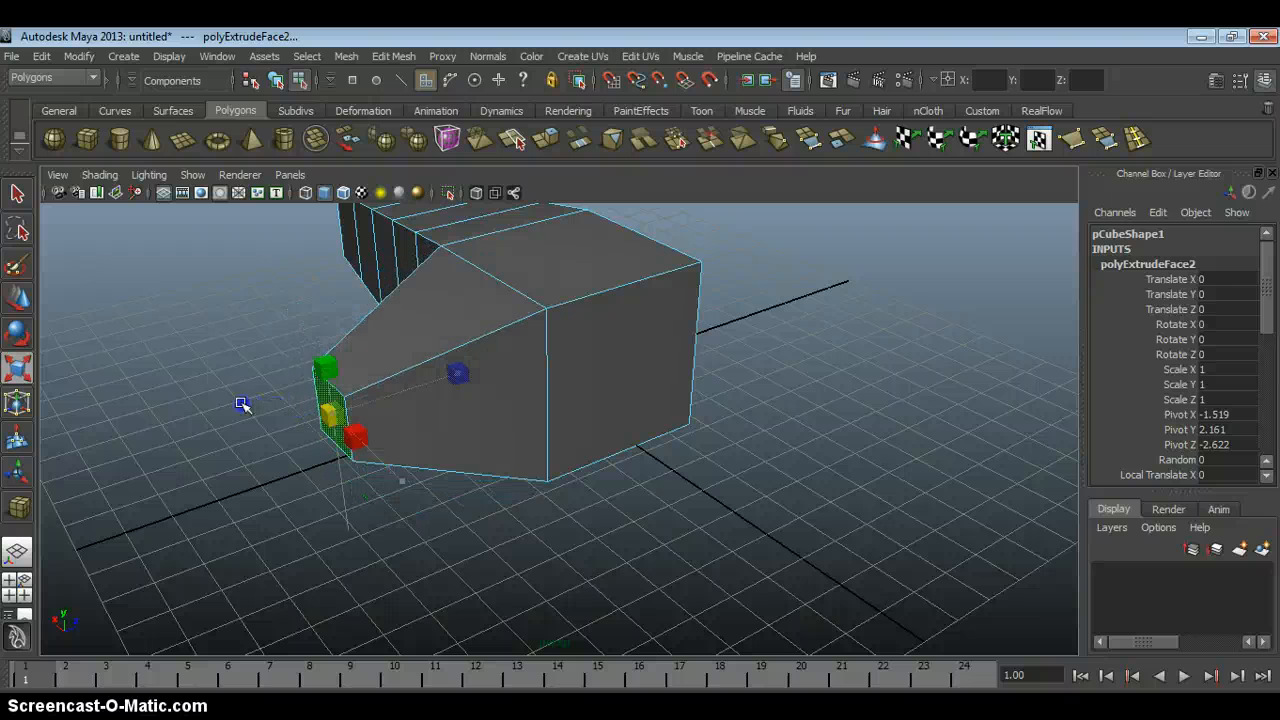
Select the cube's next unextruded side face, extrude it outward, scale the end face smaller, and clear the selection.
click(655, 395)
alt+drag(720, 366, 539, 315)
alt+right_drag(539, 315, 588, 377)
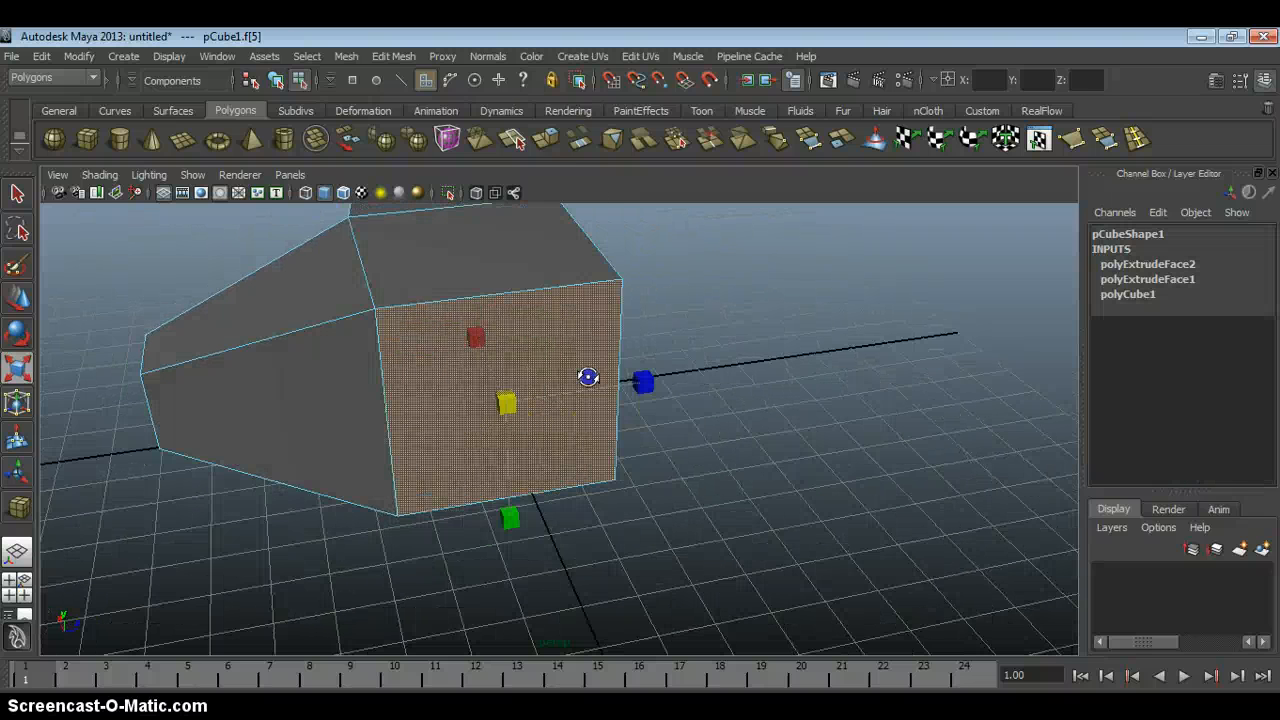
click(548, 140)
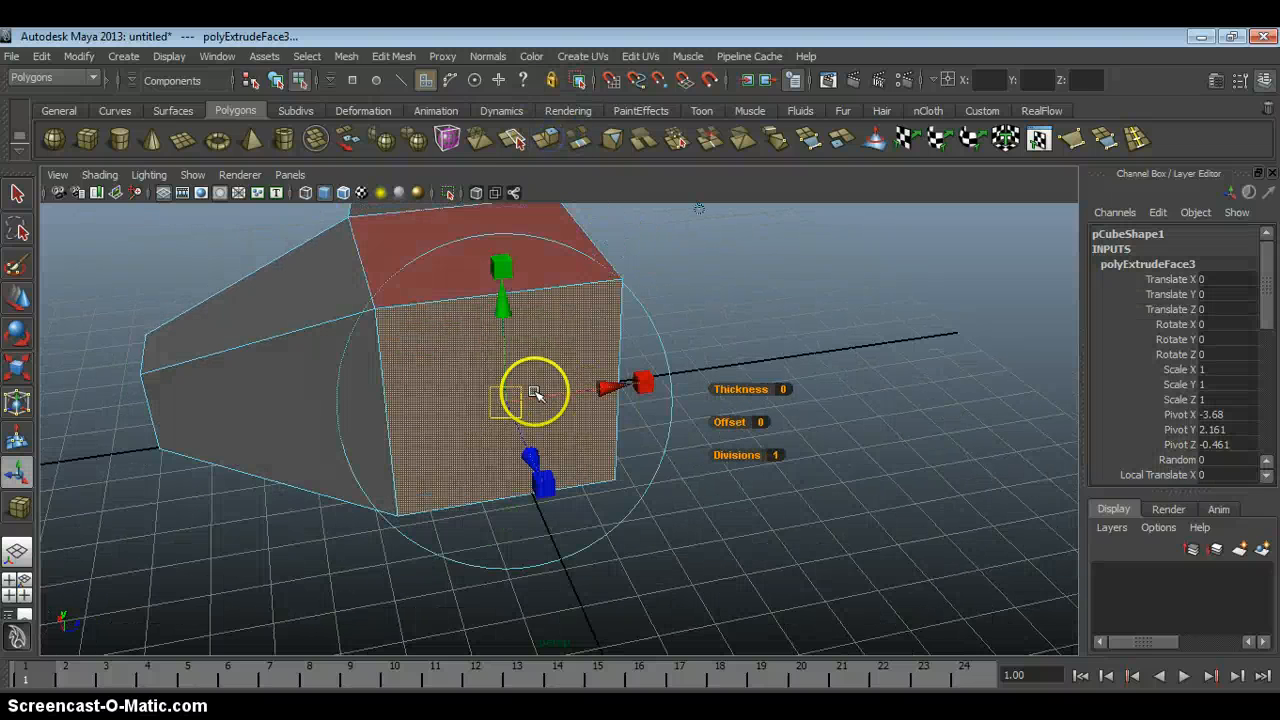
click(18, 370)
drag(508, 403, 689, 477)
key(w)
click(849, 360)
Extrude the last remaining side face with Thickness 4.8, Offset 0.7 and Divisions 5, and clear the selection.
alt+drag(849, 360, 513, 381)
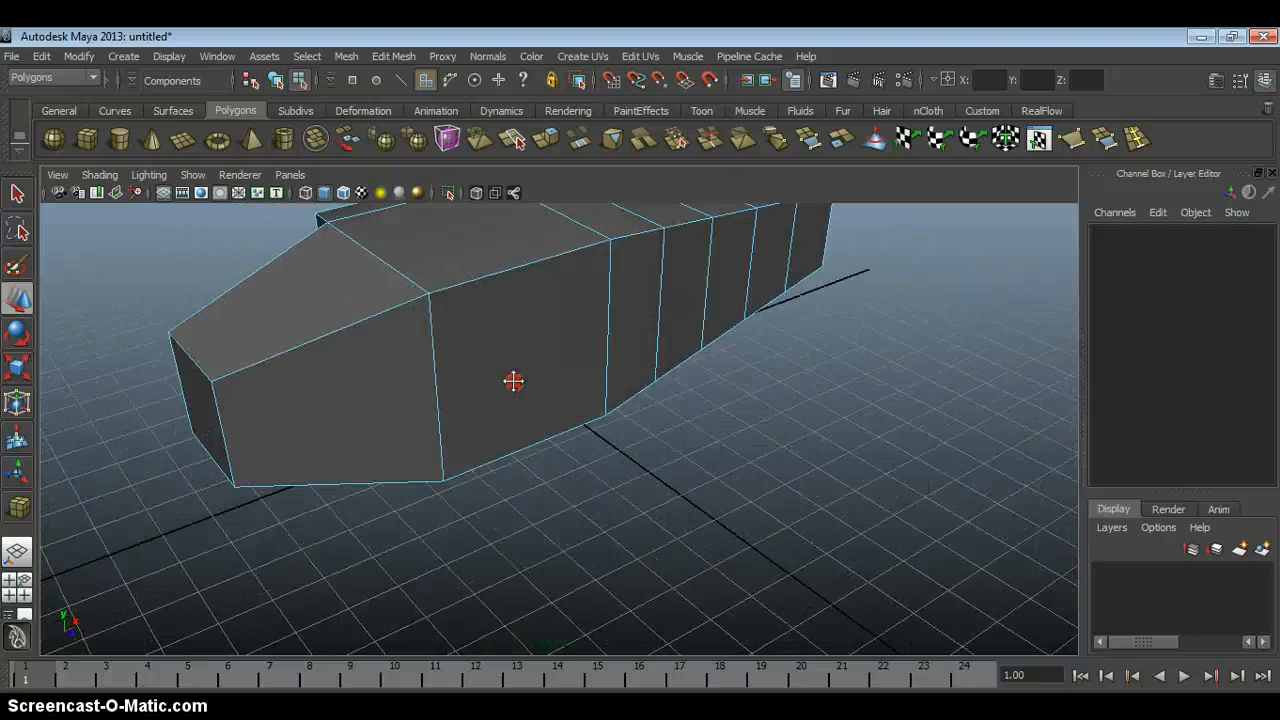
alt+middle_drag(513, 381, 540, 414)
click(588, 391)
alt+drag(590, 391, 597, 406)
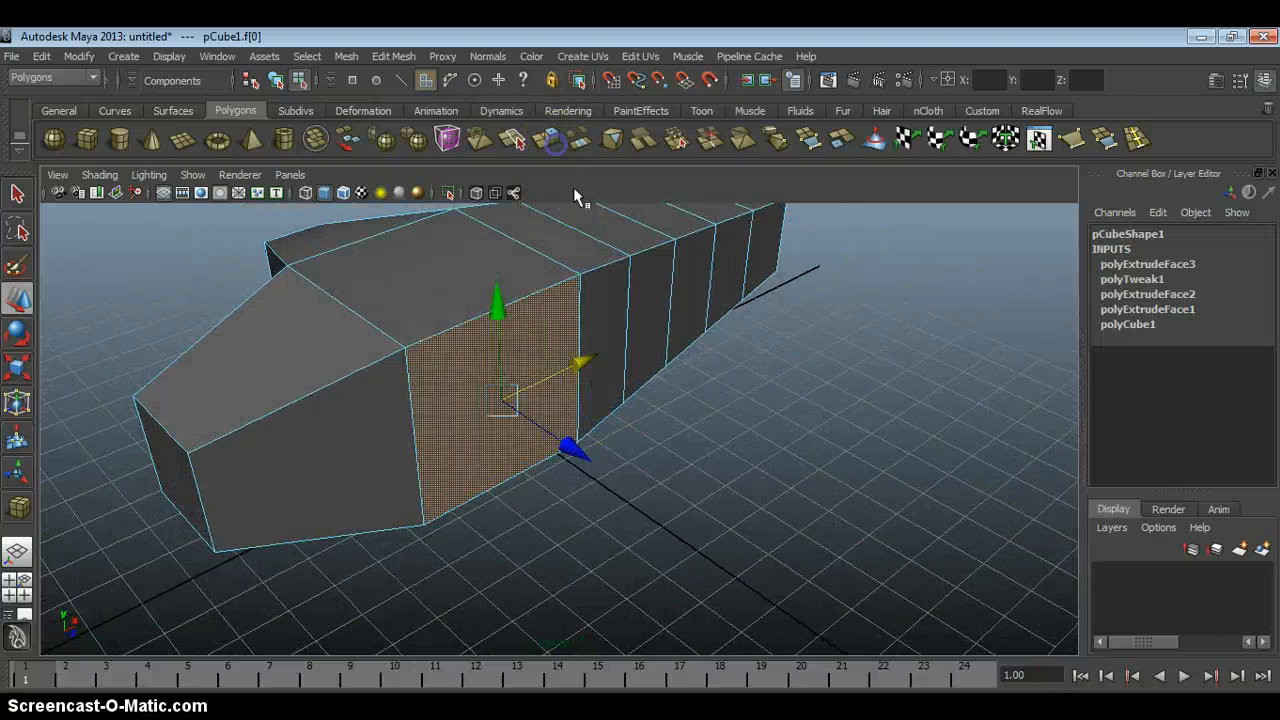
alt+drag(729, 417, 660, 348)
click(557, 368)
drag(541, 365, 600, 406)
alt+drag(600, 406, 680, 338)
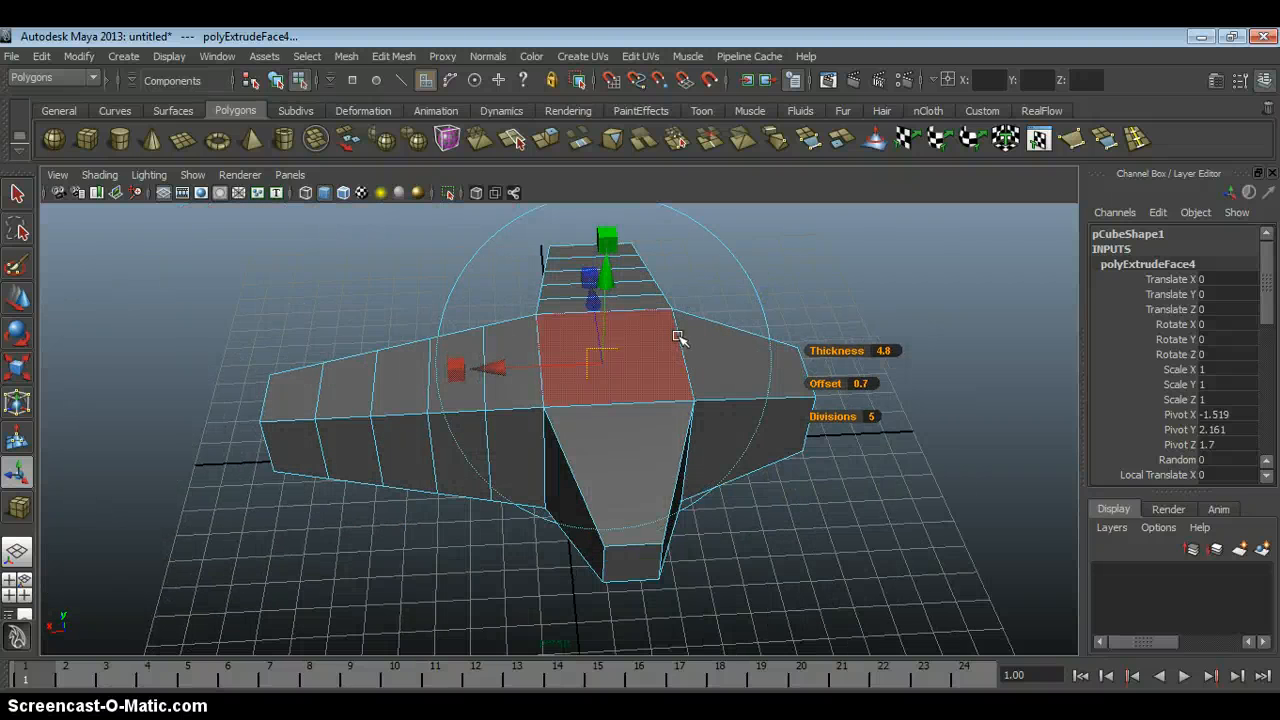
click(794, 514)
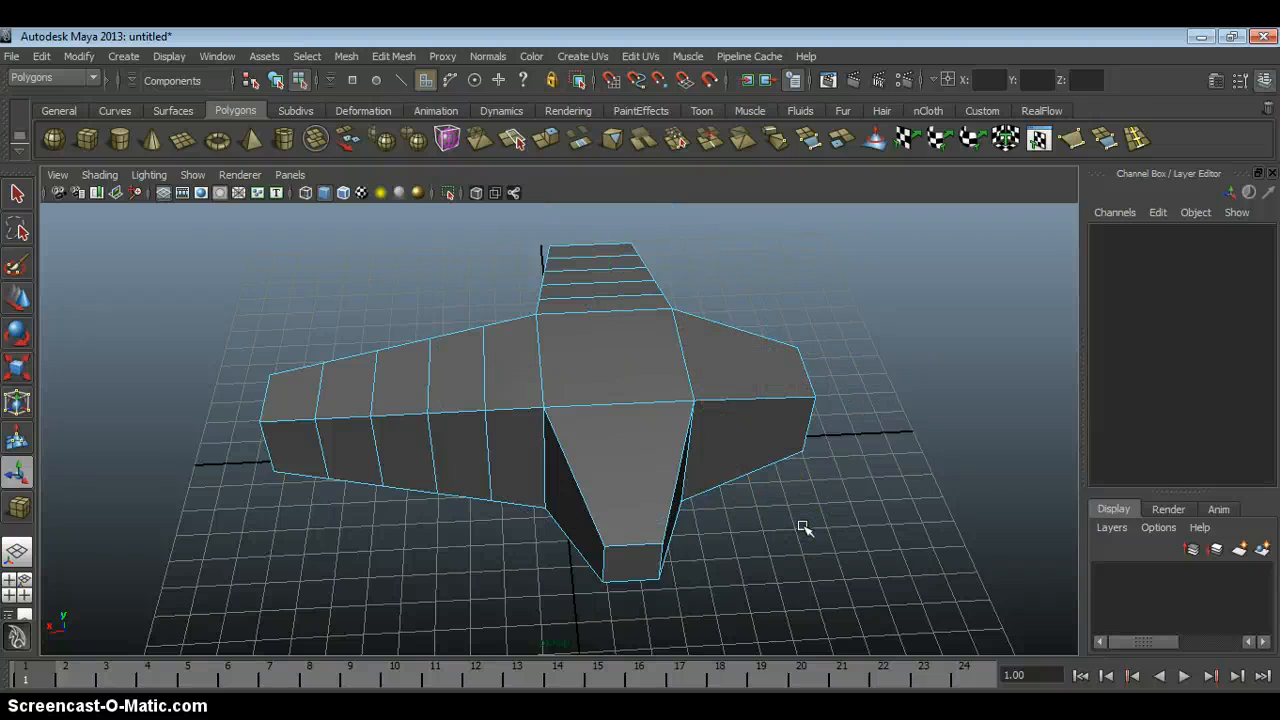
Return to object mode and delete the extruded cube.
alt+drag(754, 517, 620, 397)
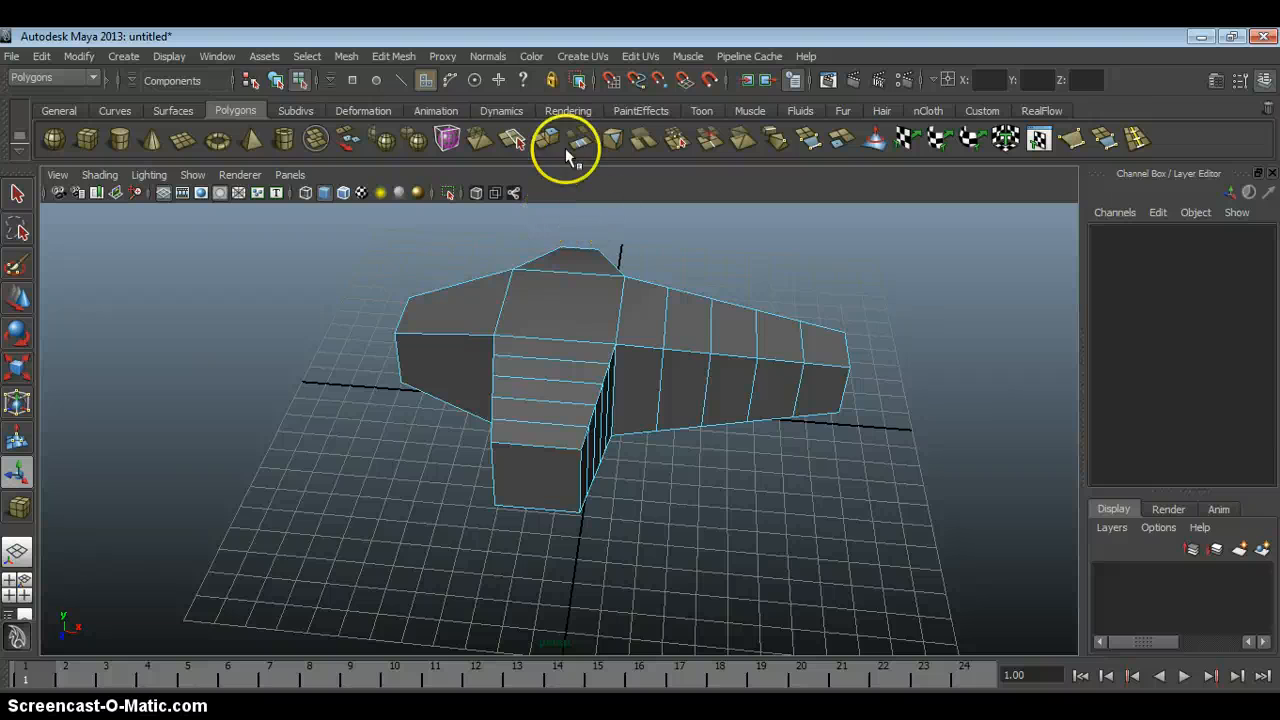
alt+drag(811, 262, 732, 280)
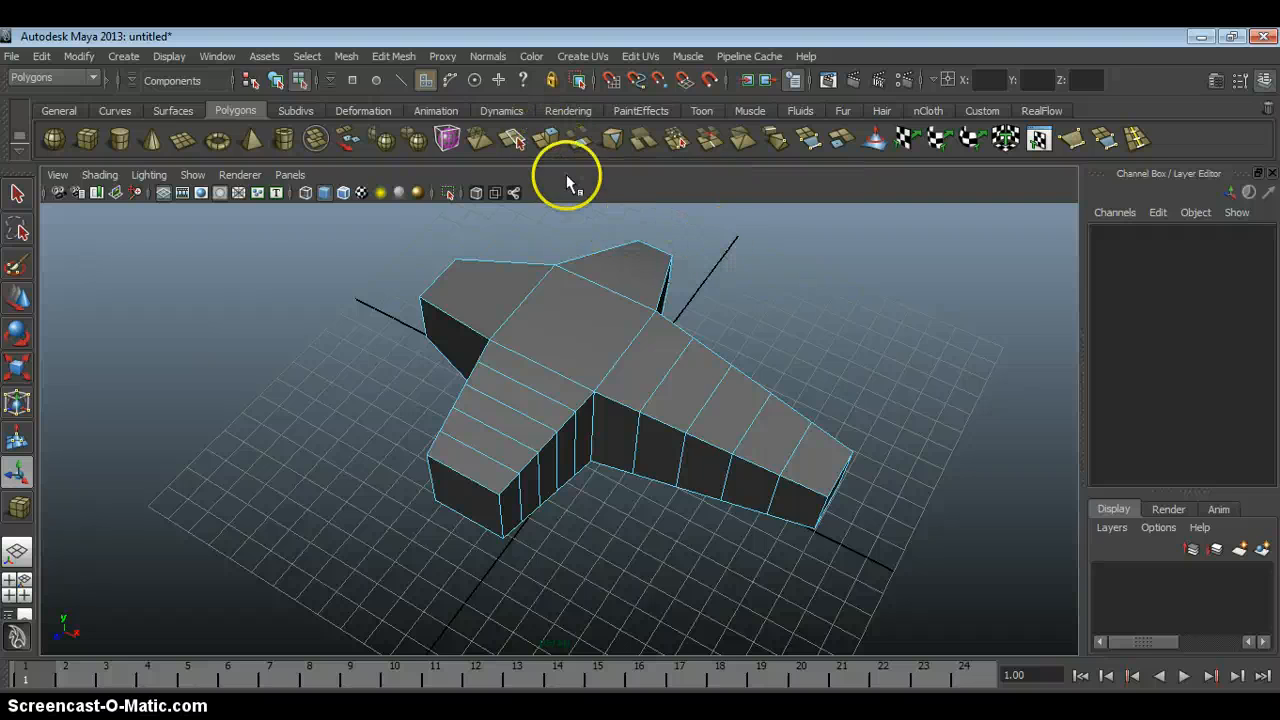
click(642, 138)
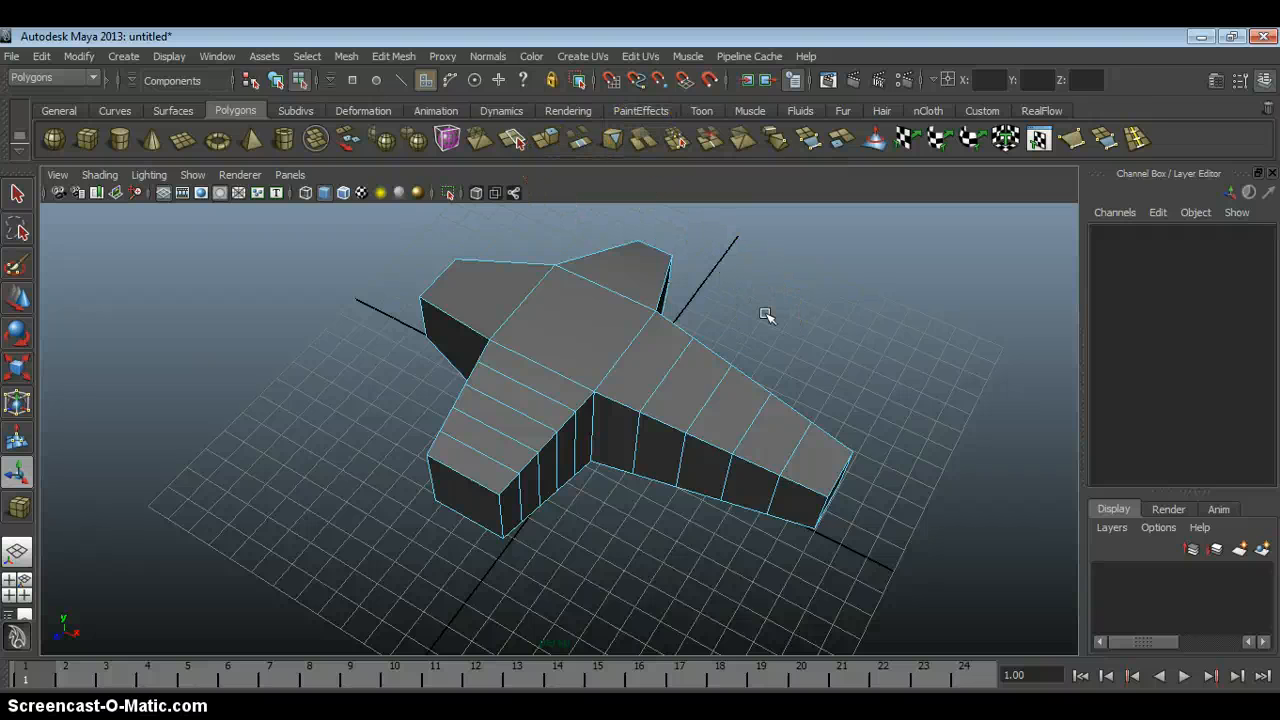
key(F8)
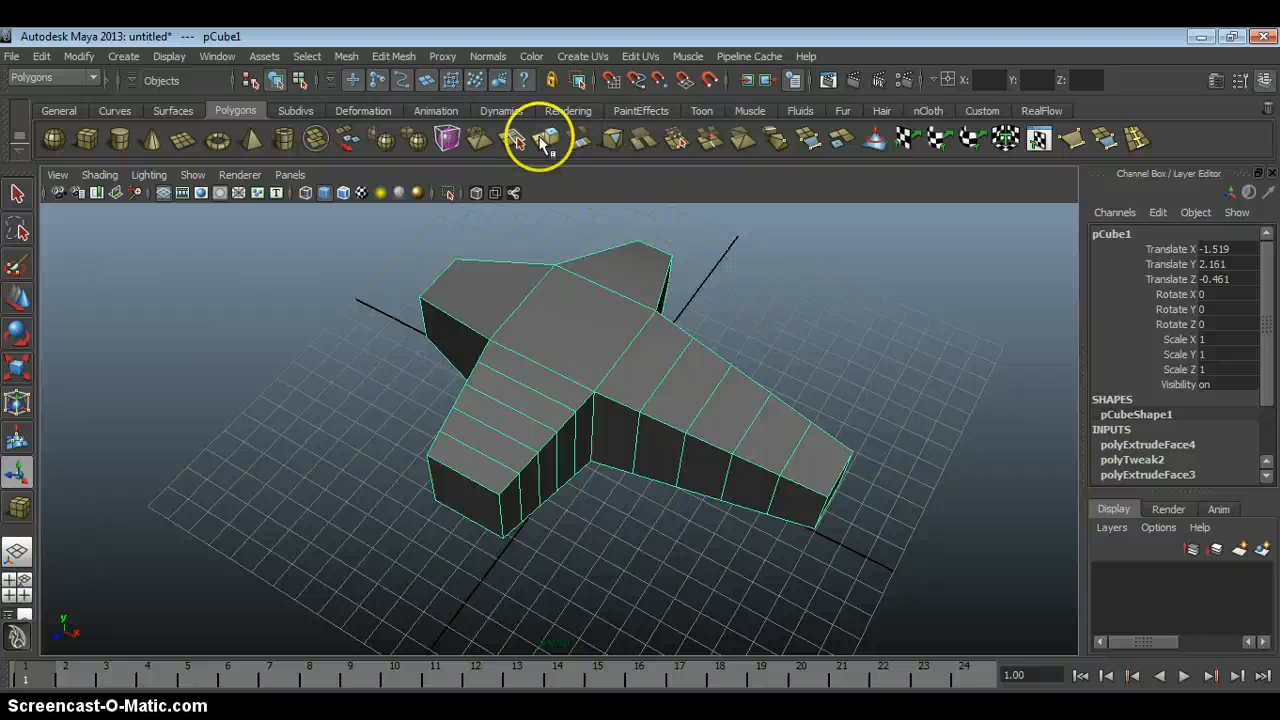
key(Delete)
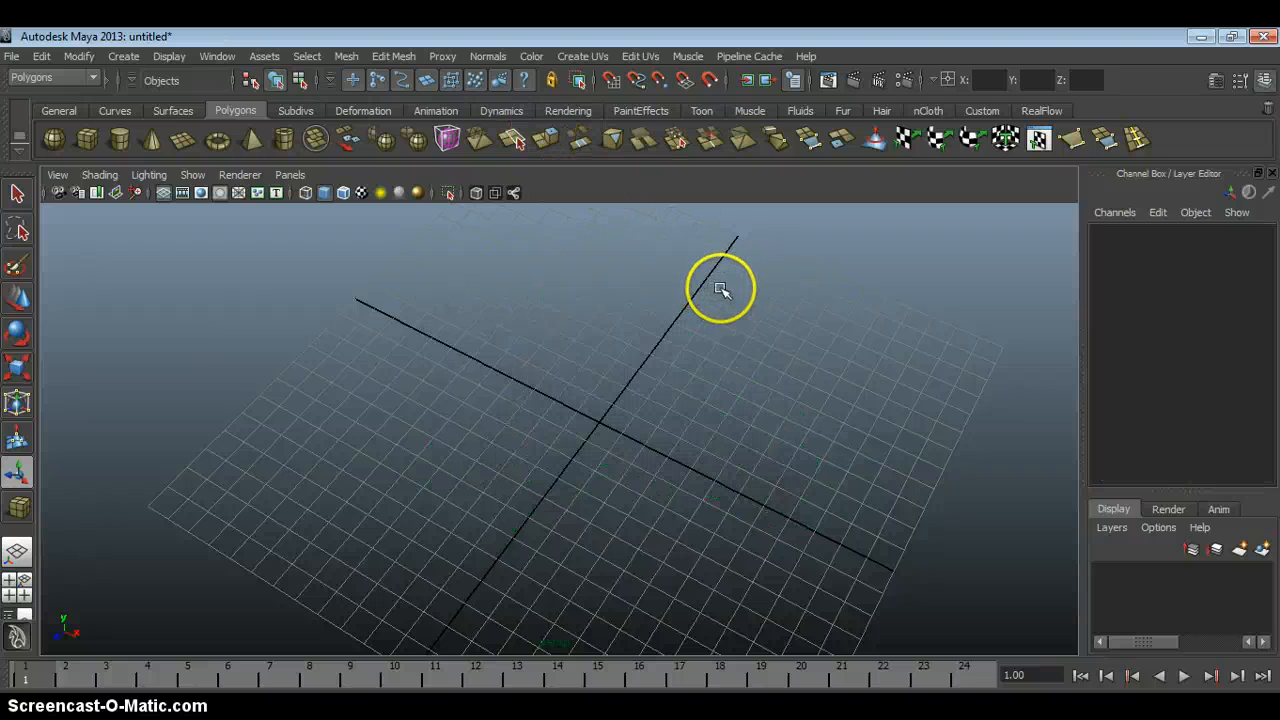
Draw a new polygon cube in the negative X, negative Z quadrant of the grid.
click(85, 150)
alt+drag(545, 364, 610, 415)
alt+right_drag(554, 440, 451, 317)
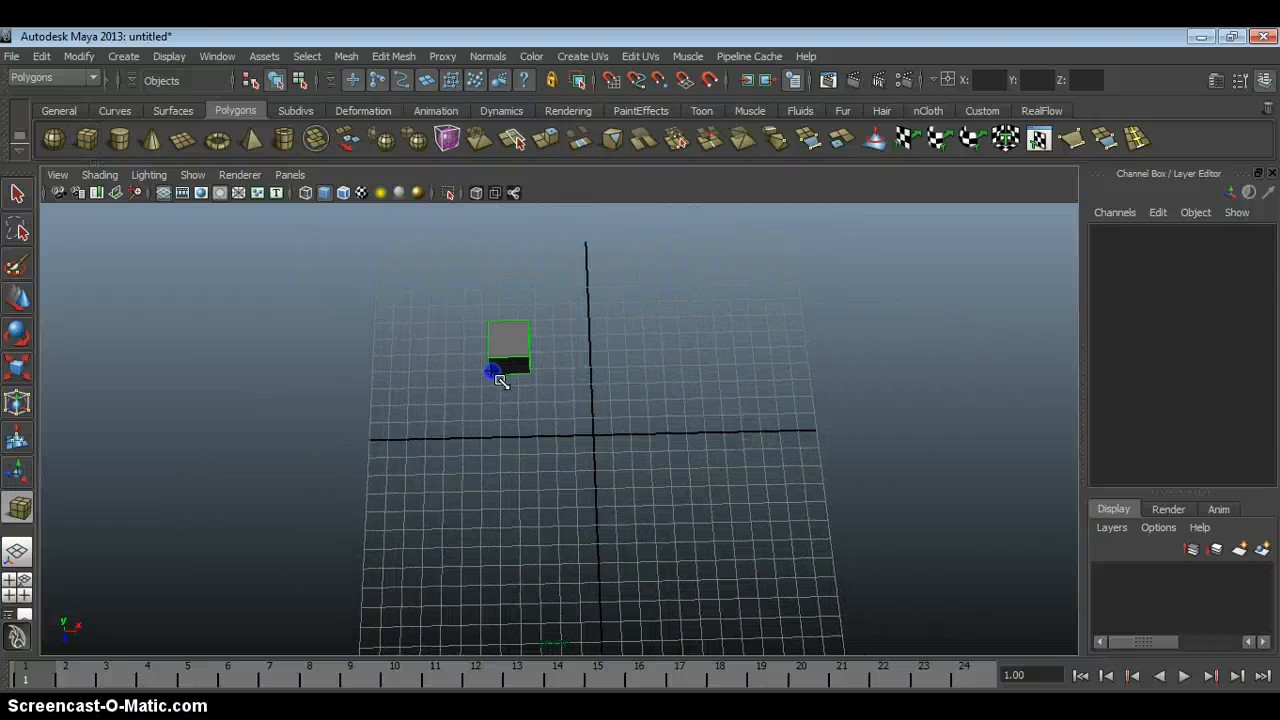
mouse_move(498, 377)
shift+mouse_down()
mouse_move(532, 383)
mouse_move(531, 323)
mouse_move(496, 289)
mouse_move(494, 363)
shift+mouse_up()
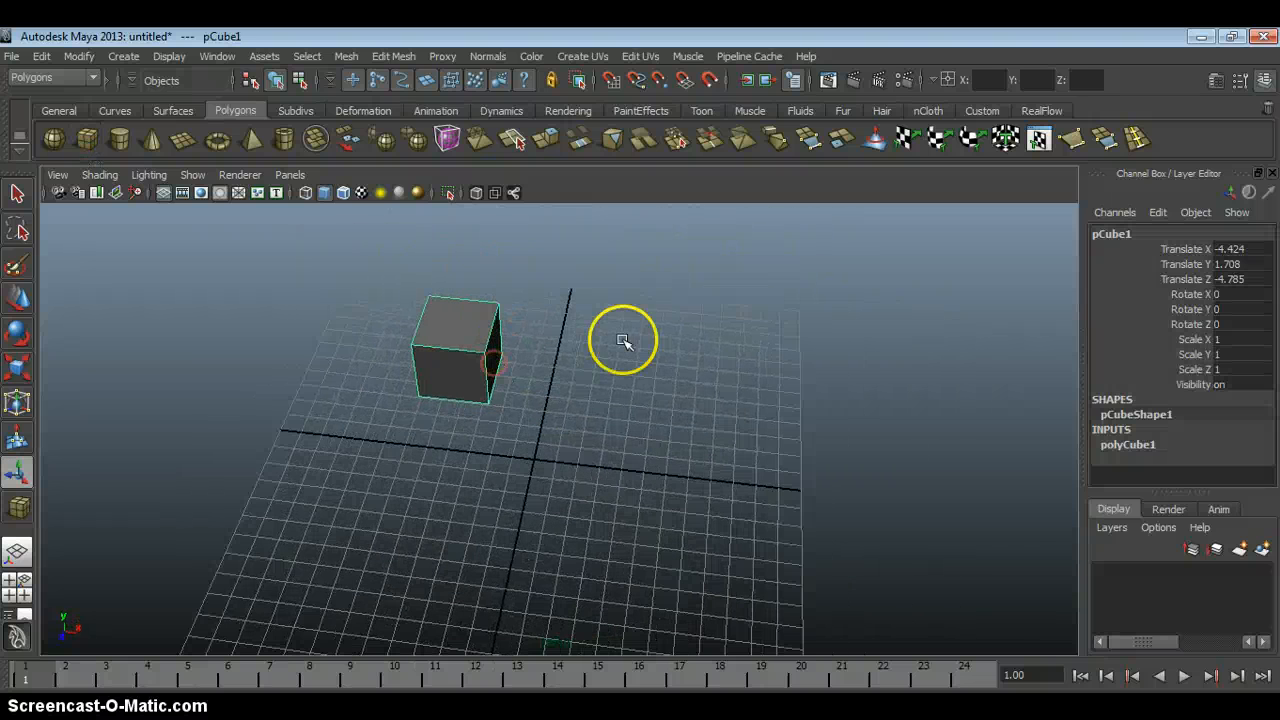
Add the Duplicate command to the Polygons shelf as a shortcut.
alt+drag(622, 341, 553, 323)
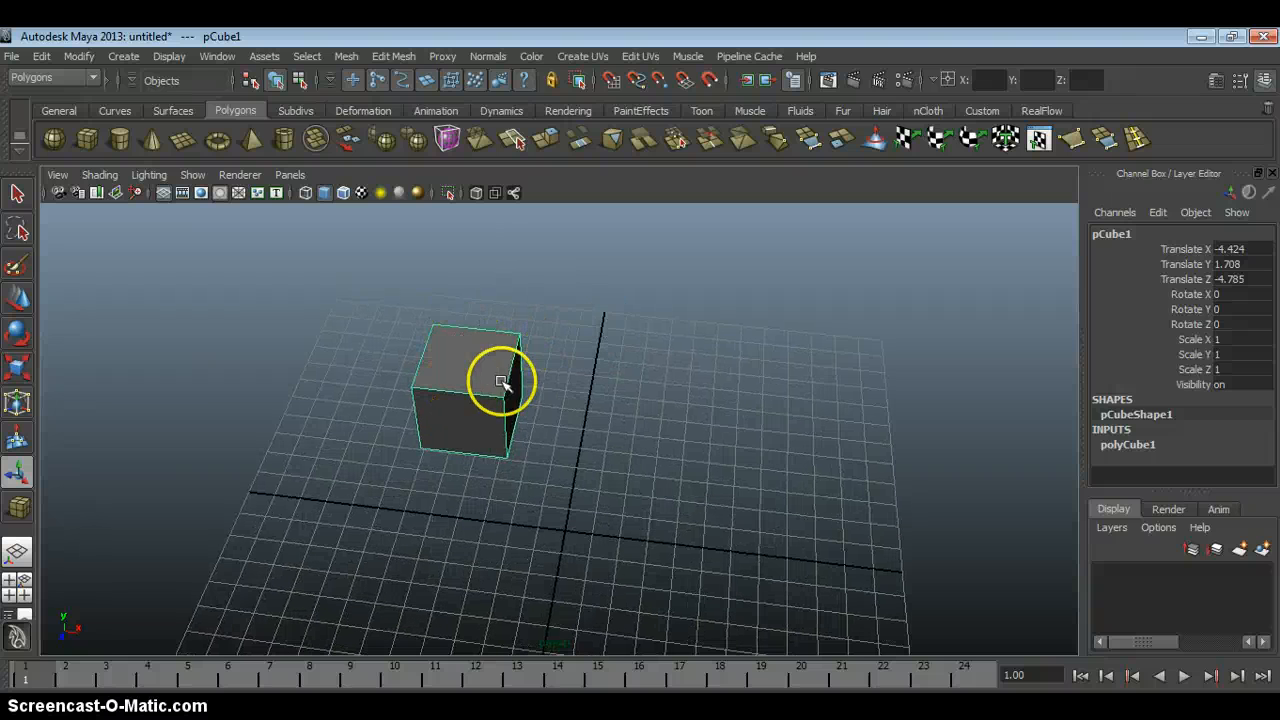
alt+middle_drag(500, 382, 428, 384)
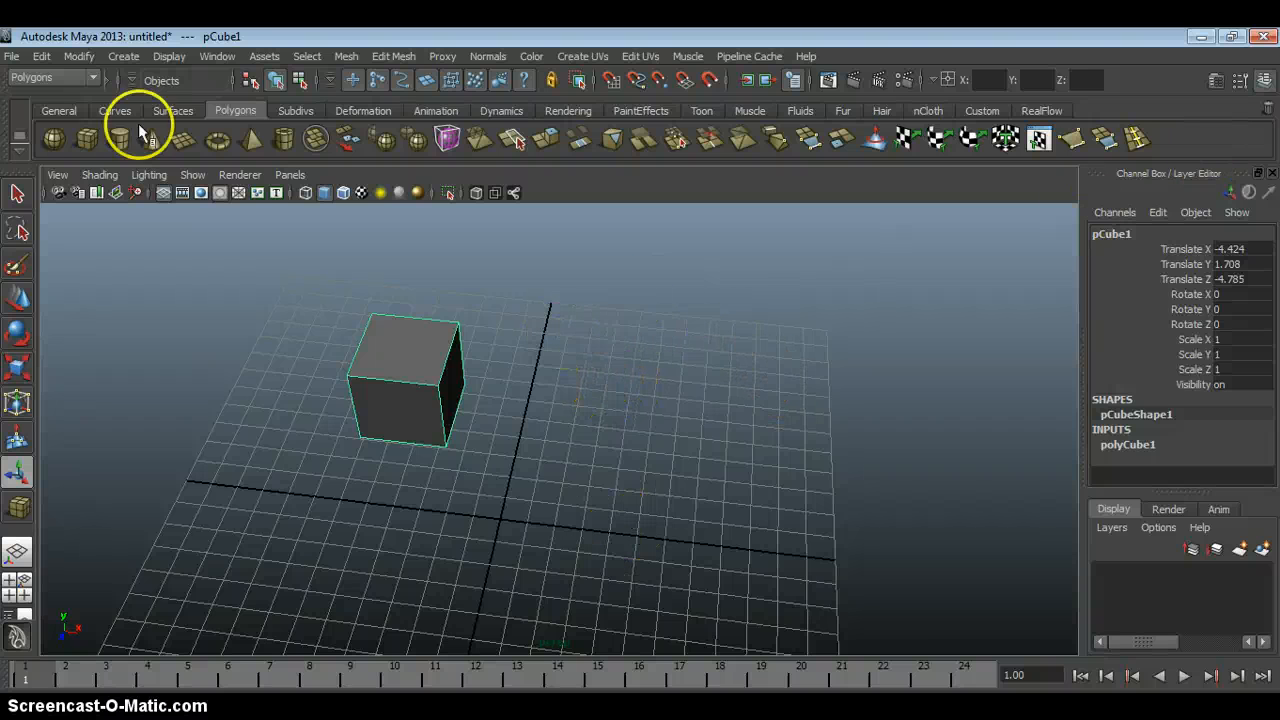
click(40, 57)
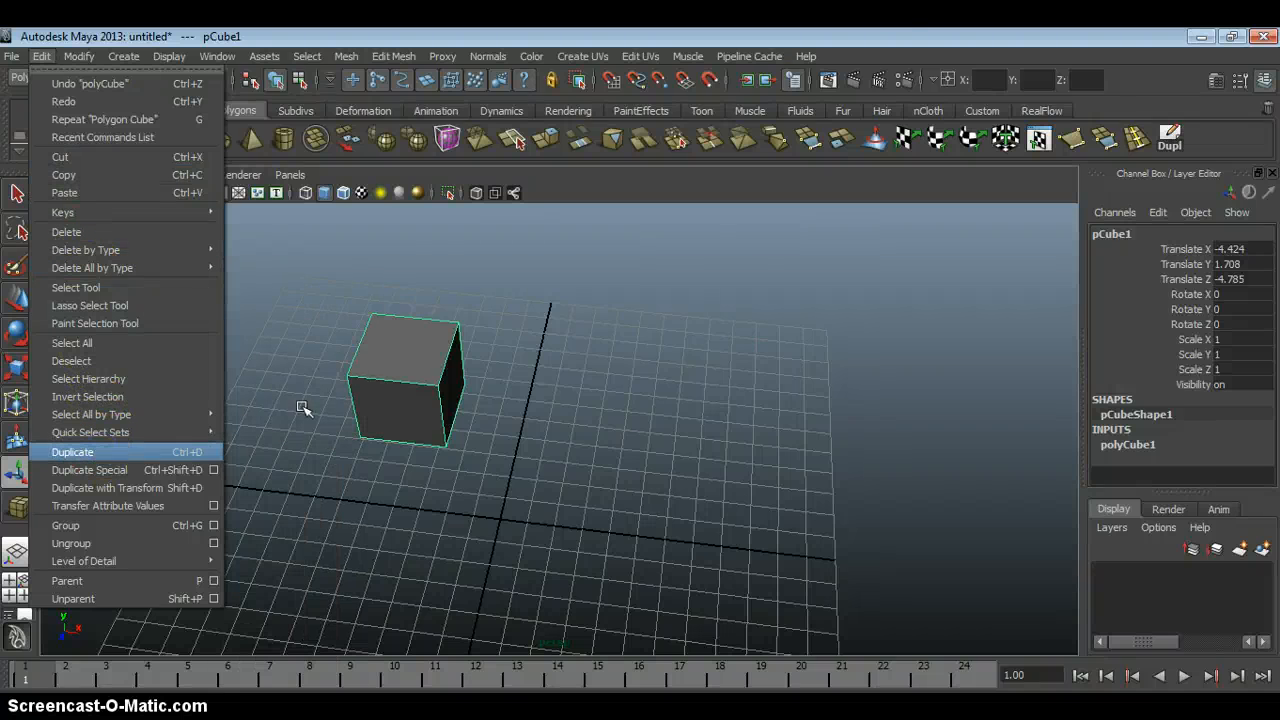
click(871, 35)
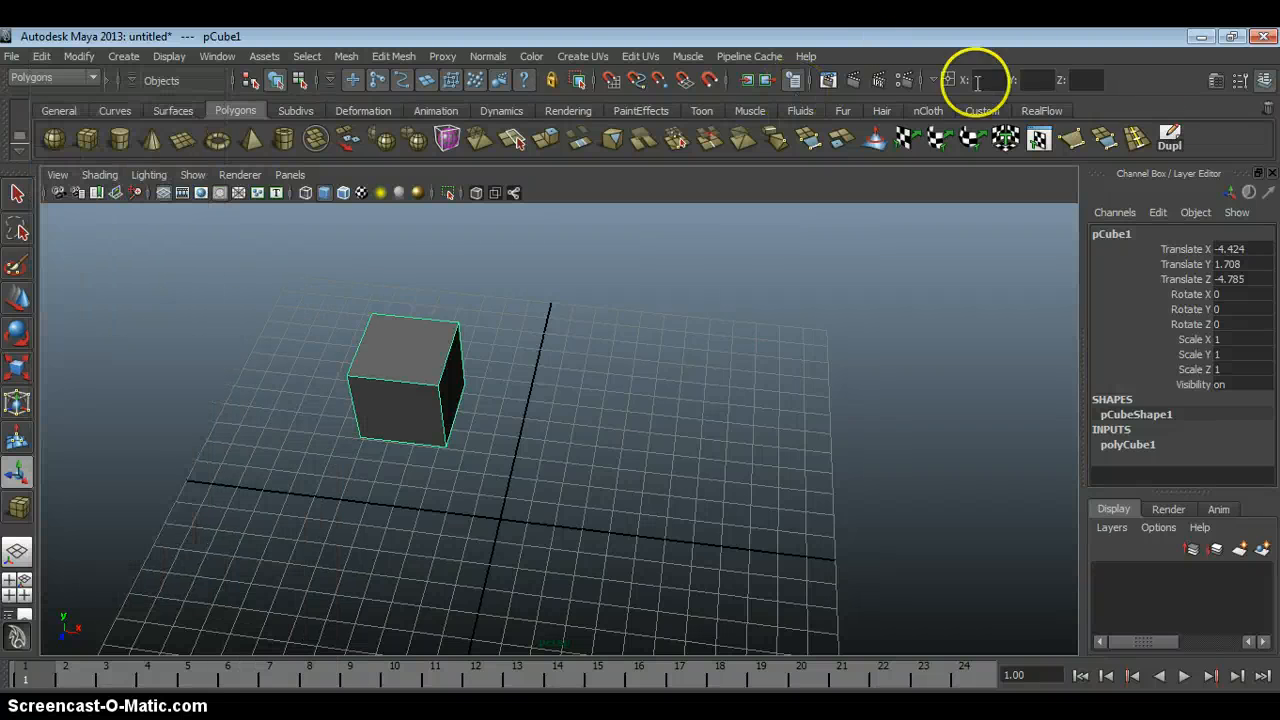
Duplicate the cube with the new shelf shortcut and move the copy along X to about 3.474.
click(1172, 140)
click(24, 298)
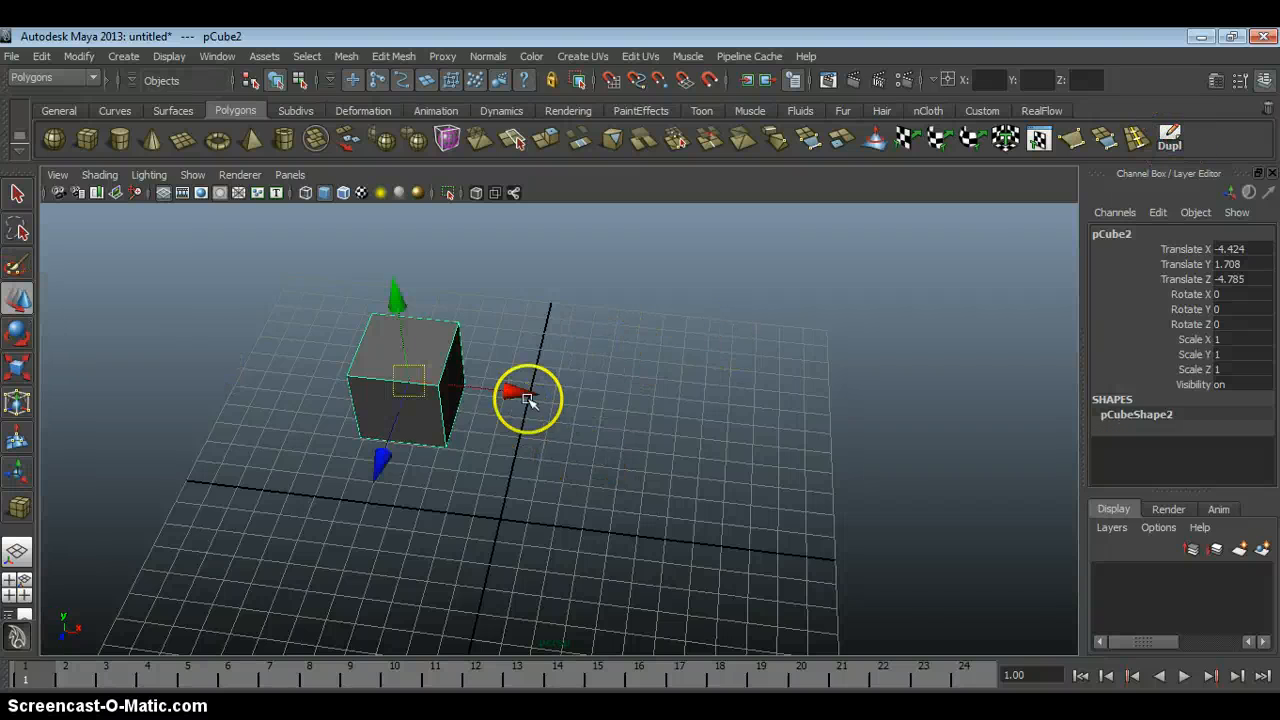
drag(527, 398, 572, 456)
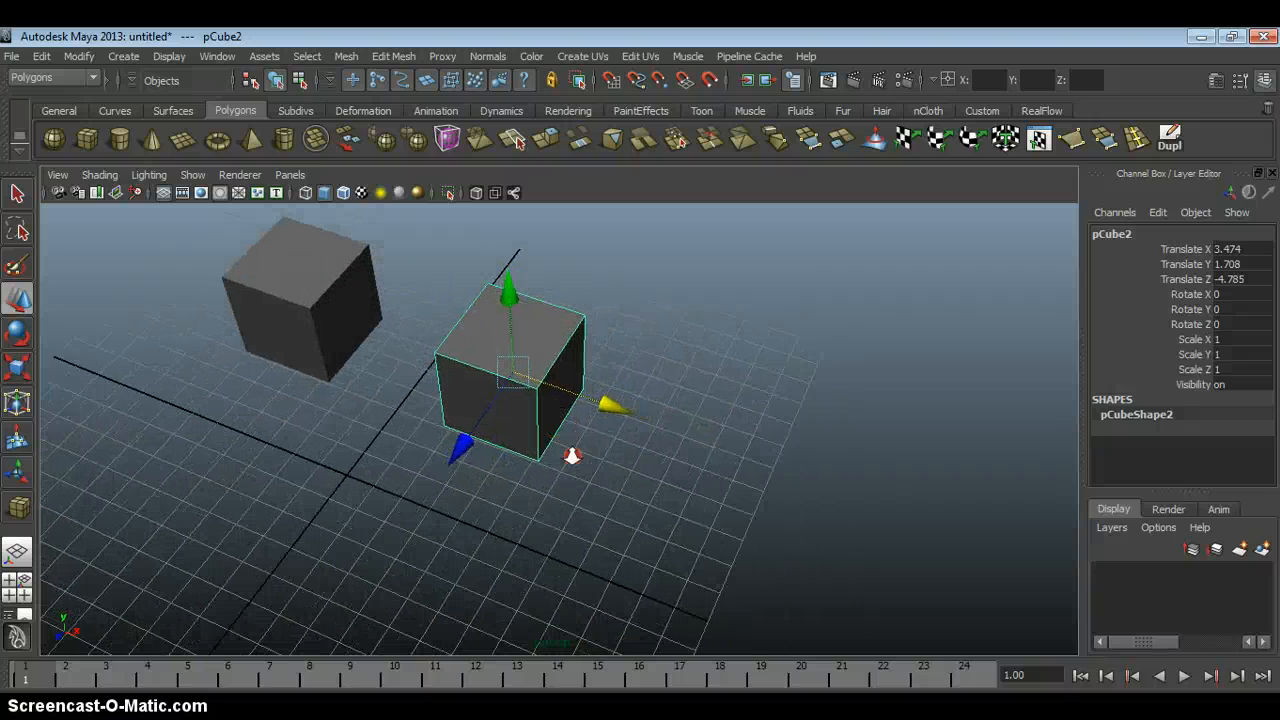
Duplicate the moved cube and shift the new copy along Z to about 0.801.
alt+middle_drag(556, 322, 562, 408)
alt+right_drag(562, 408, 614, 444)
alt+middle_drag(614, 444, 628, 410)
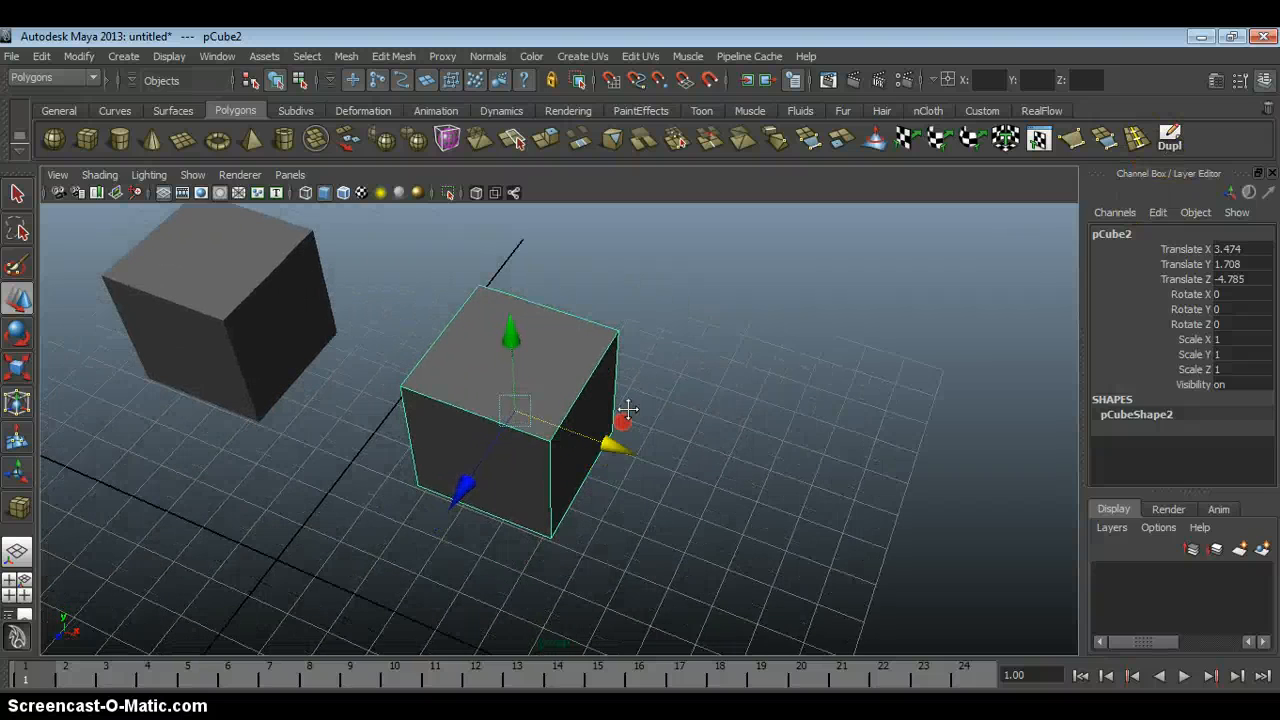
alt+right_drag(628, 410, 642, 379)
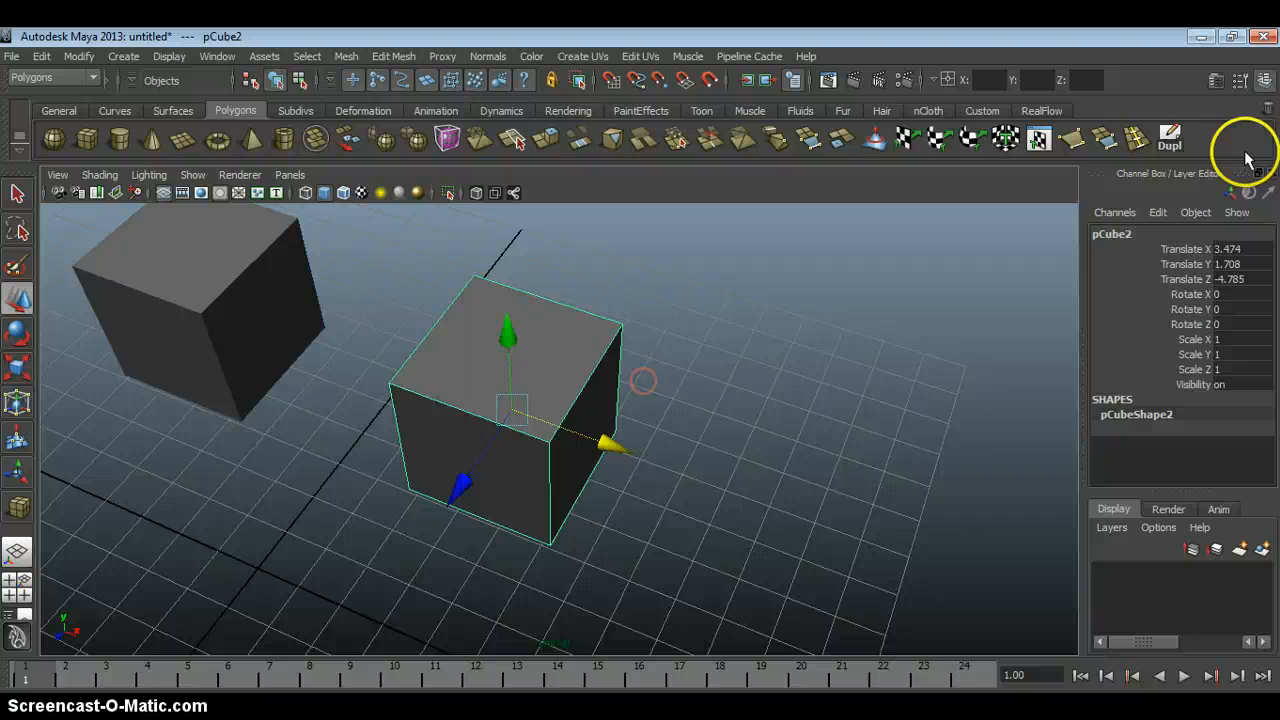
click(1181, 146)
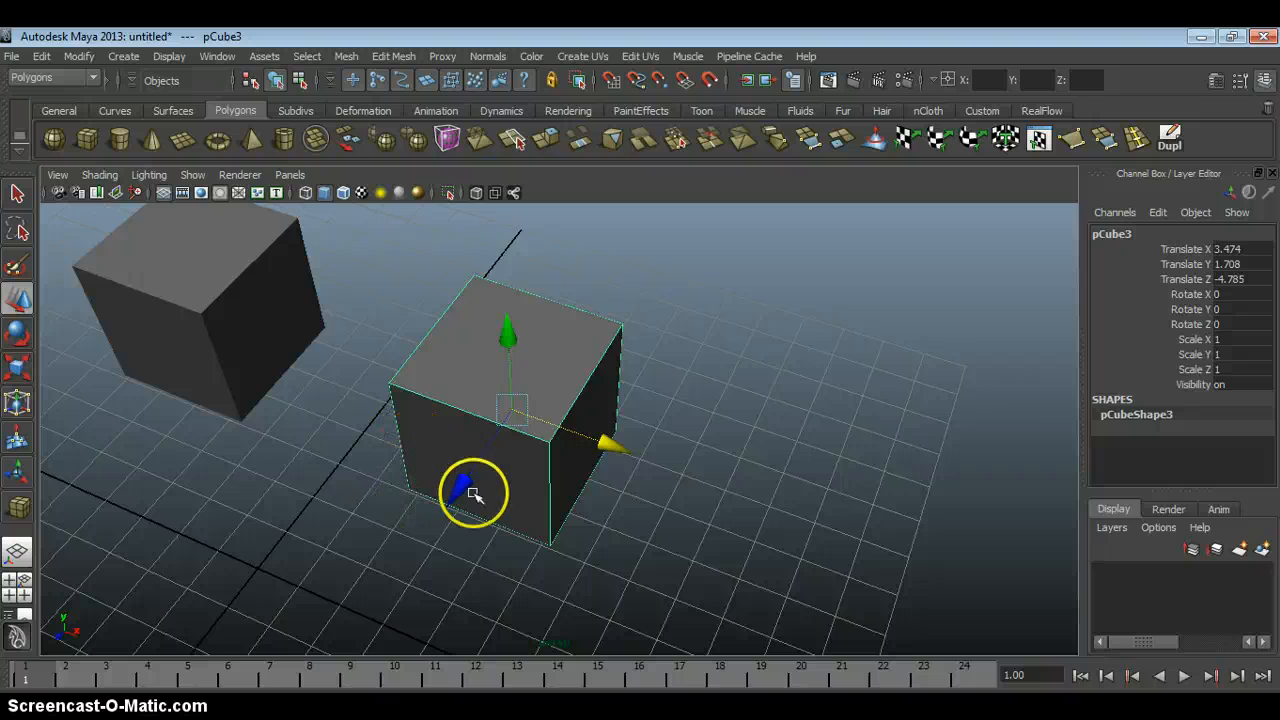
drag(470, 491, 691, 334)
click(617, 517)
drag(598, 528, 594, 573)
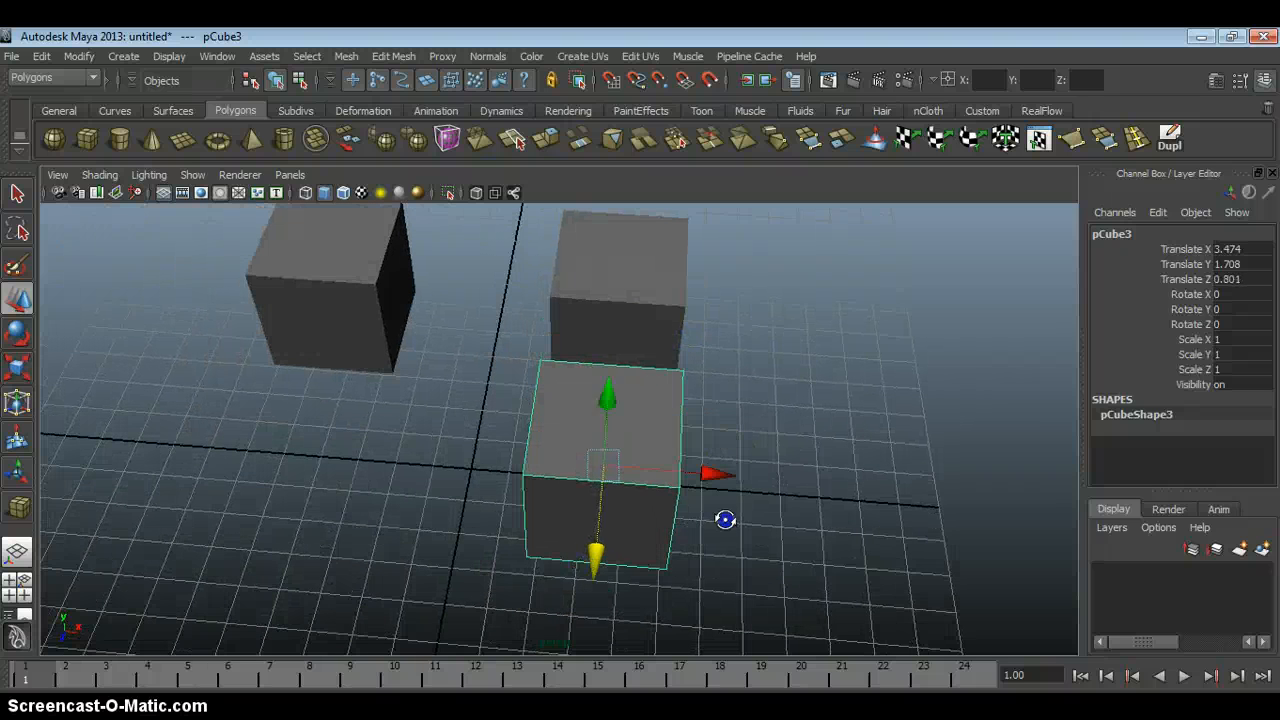
alt+drag(723, 520, 694, 409)
Look up the Duplicate command's shortcut, duplicate the selected cube, and move the copy along X to about -3.65.
click(1172, 140)
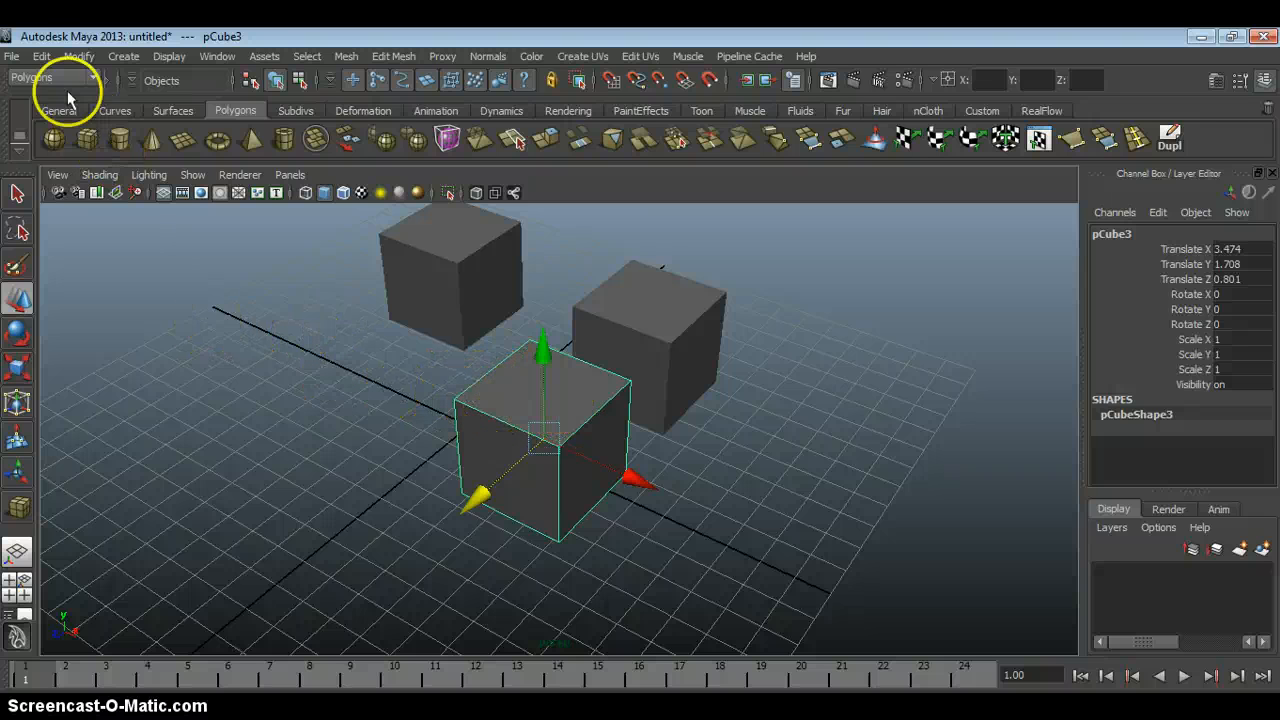
click(41, 56)
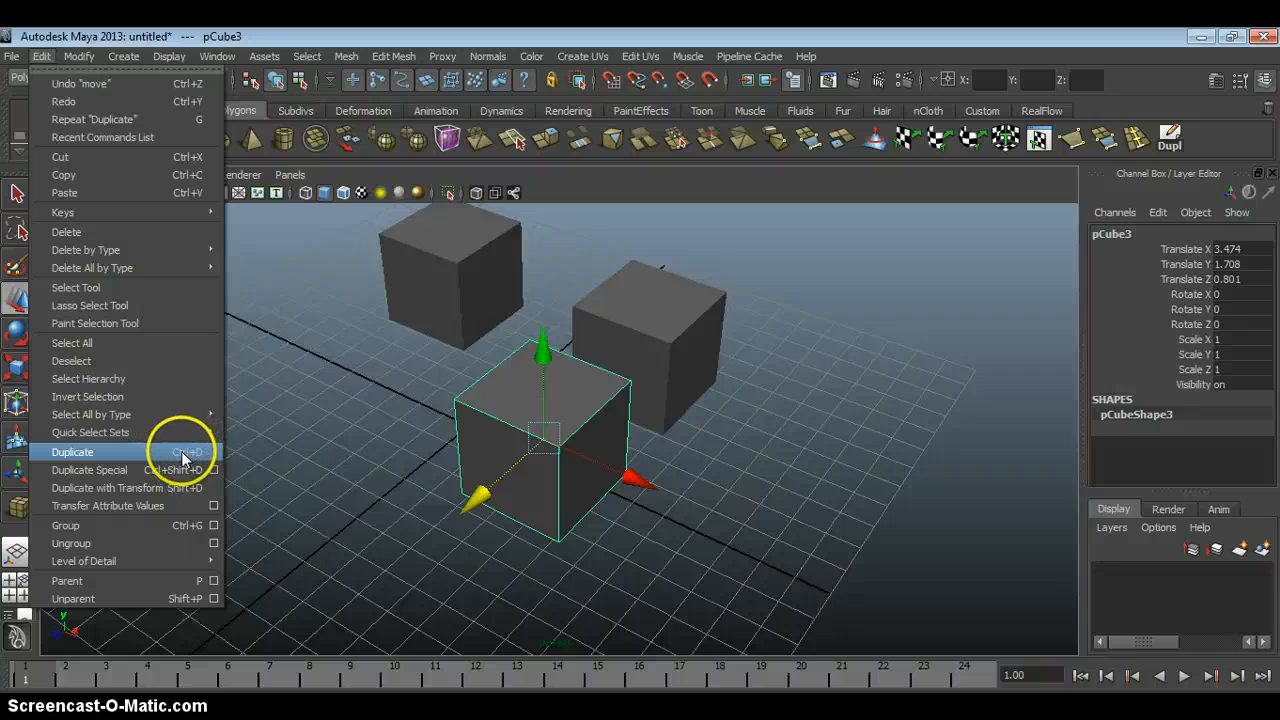
click(343, 394)
click(529, 443)
key(ctrl+d)
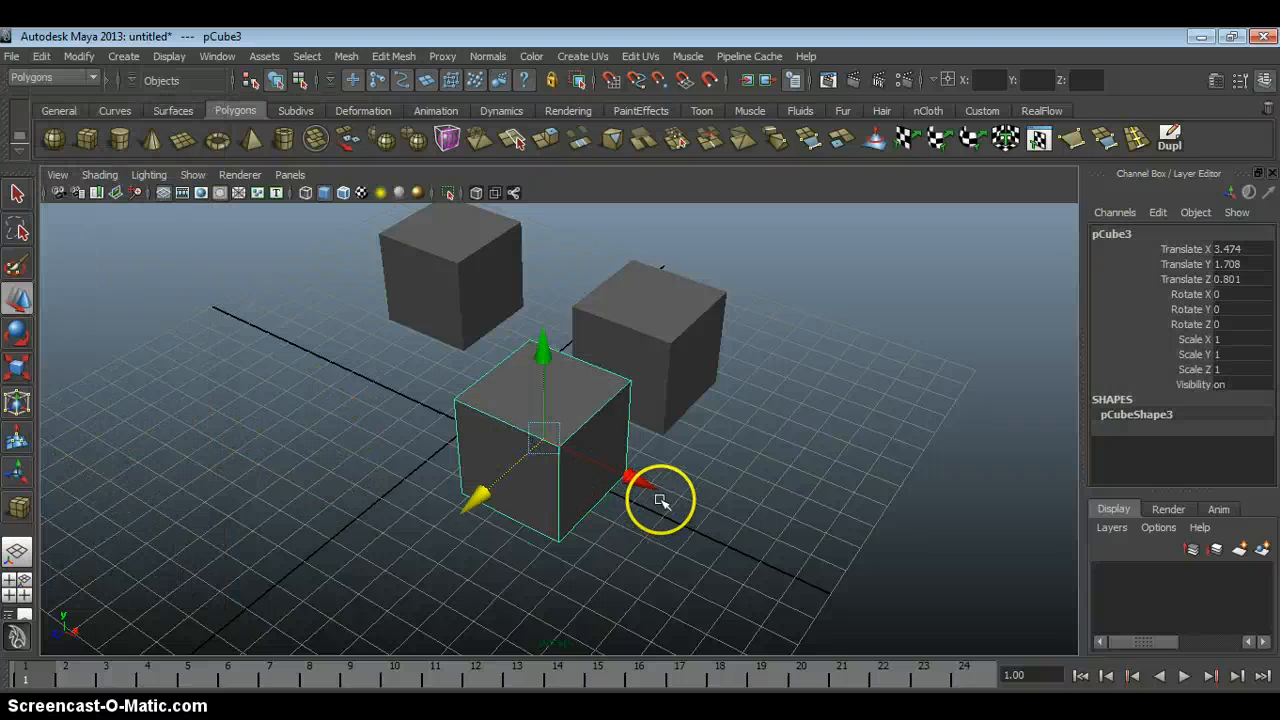
drag(634, 481, 409, 443)
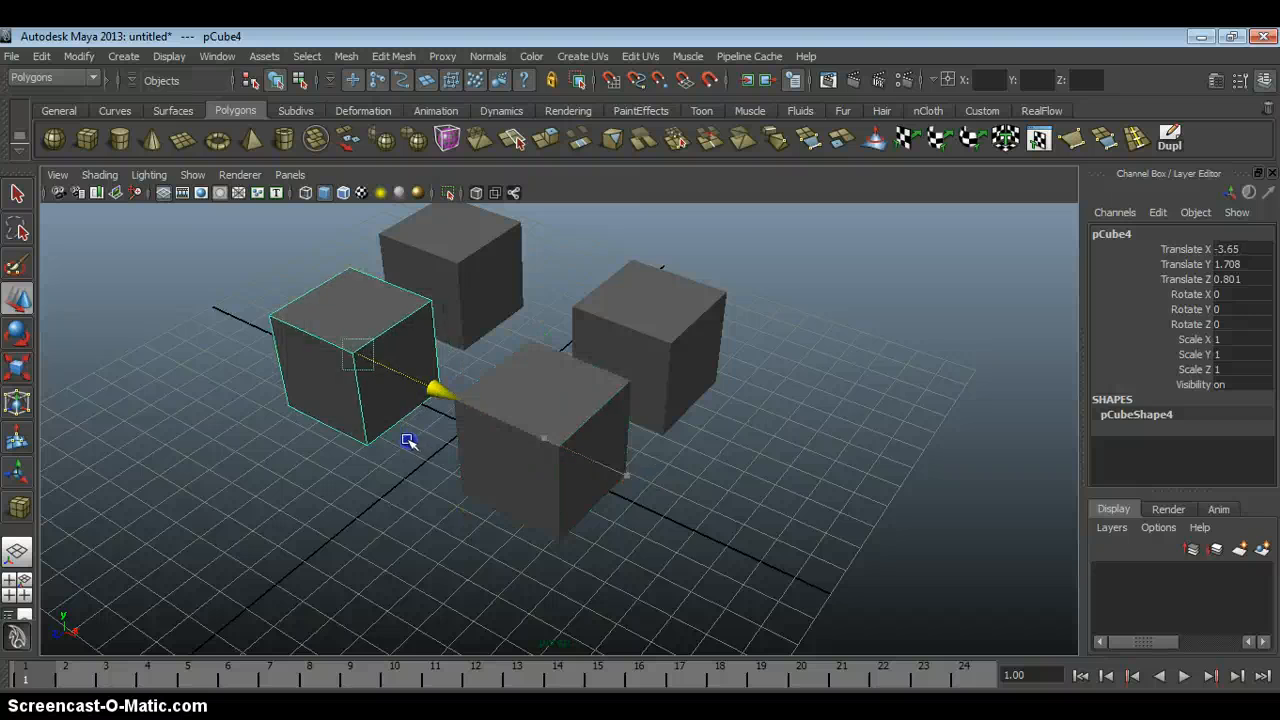
Duplicate the cube again and move the copy along Z to about 7.021.
alt+right_drag(409, 443, 409, 414)
key(ctrl+d)
drag(386, 432, 625, 470)
Select the three cubes lined up along Z, duplicate them twice, and move each set along X to form two more lines.
click(486, 230)
click(510, 328)
click(480, 491)
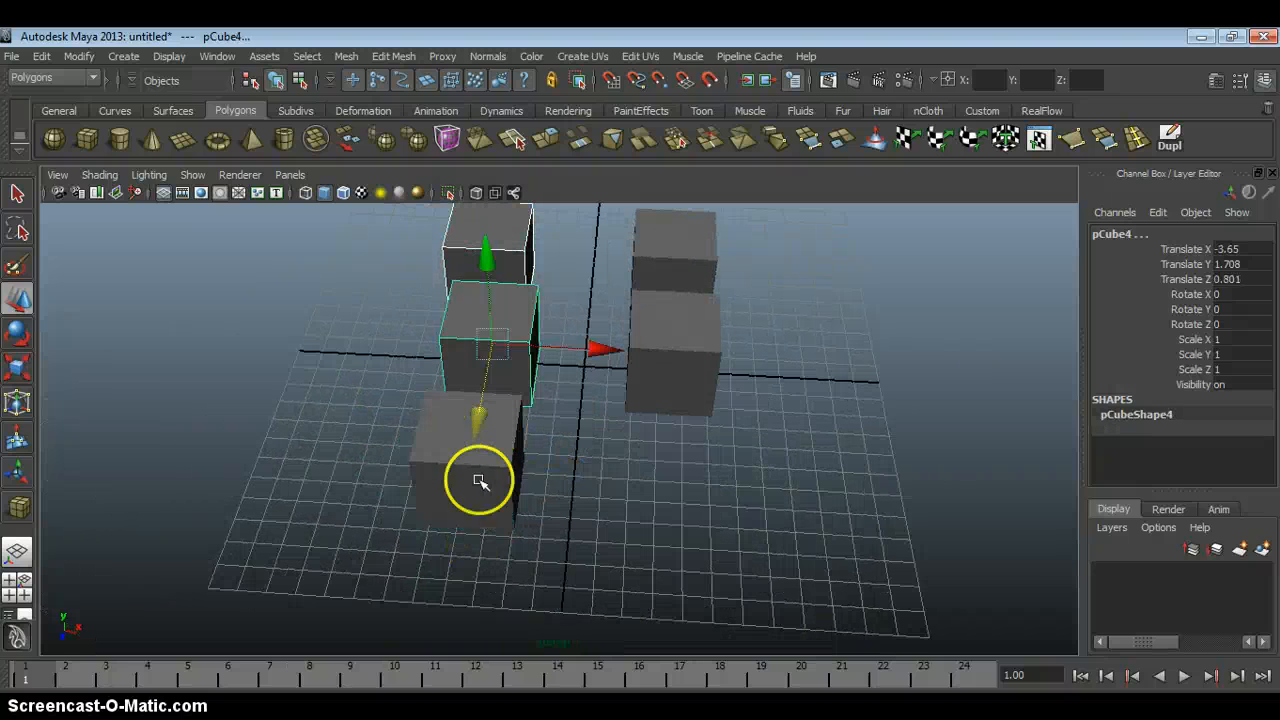
alt+drag(603, 420, 533, 400)
key(ctrl+d)
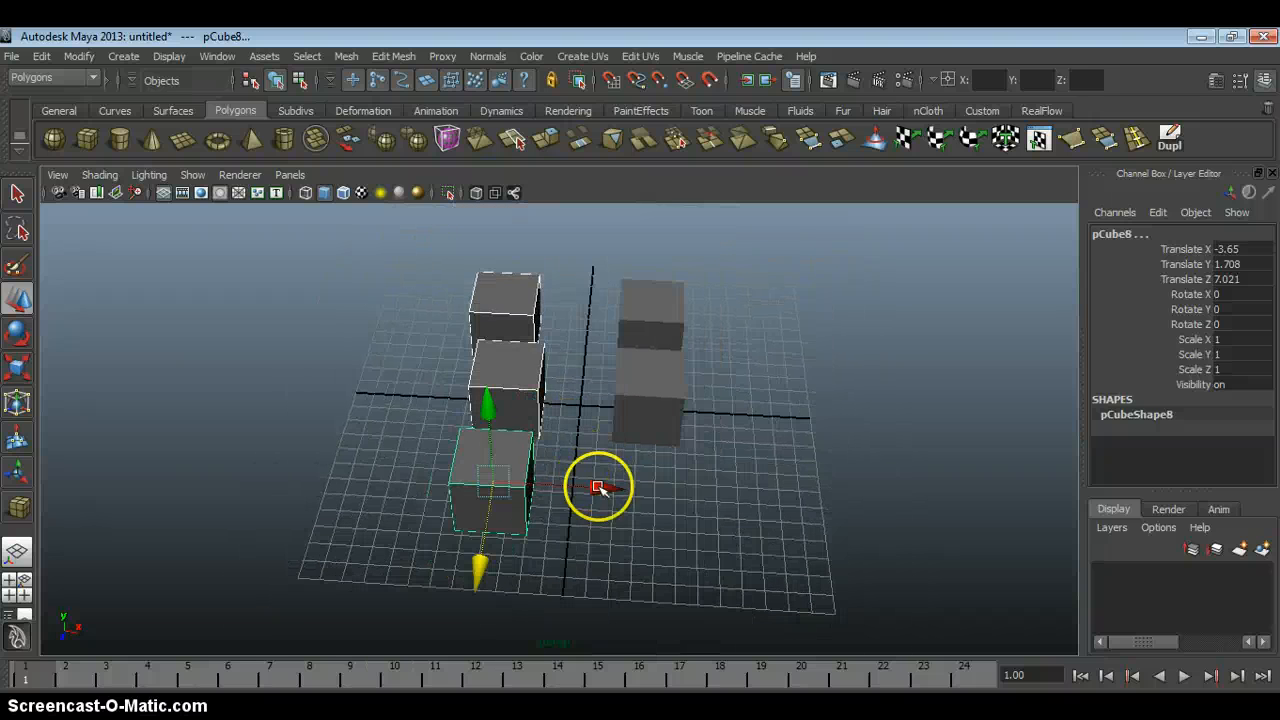
drag(597, 491, 366, 451)
alt+middle_drag(366, 451, 543, 466)
Locate the Duplicate Special command without running it, and clear the cube selection.
click(41, 56)
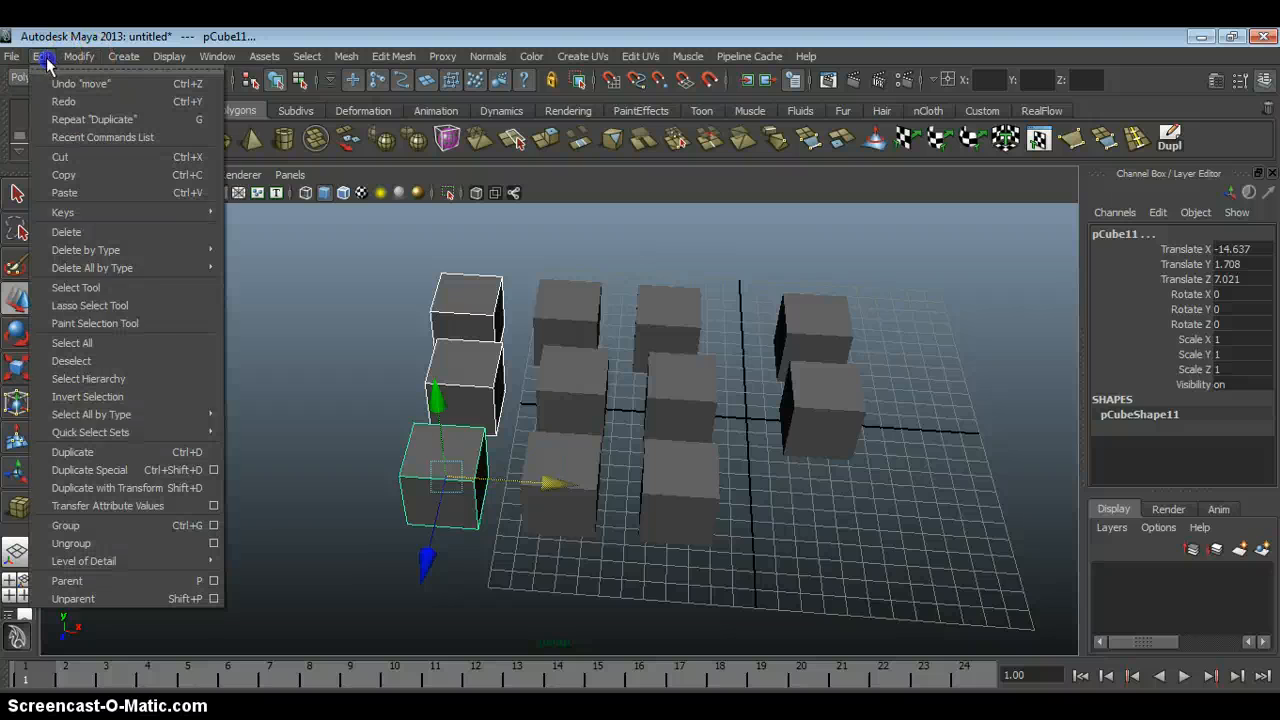
click(162, 472)
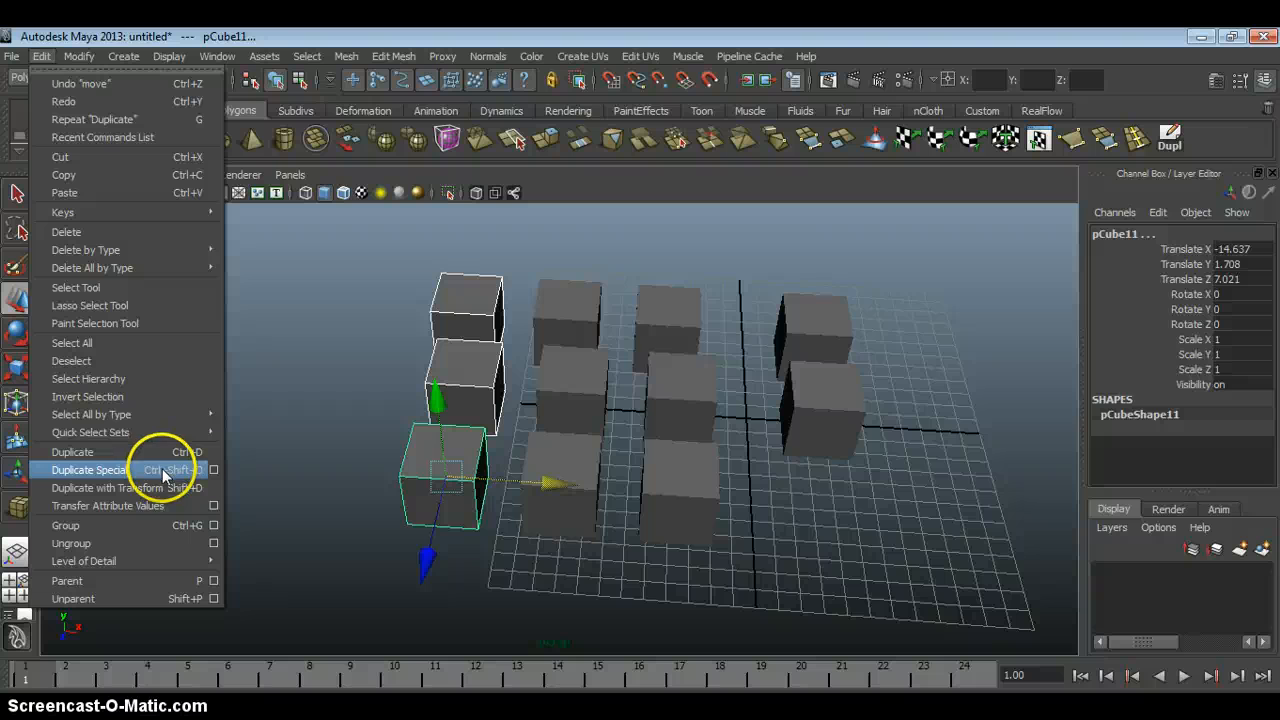
click(392, 284)
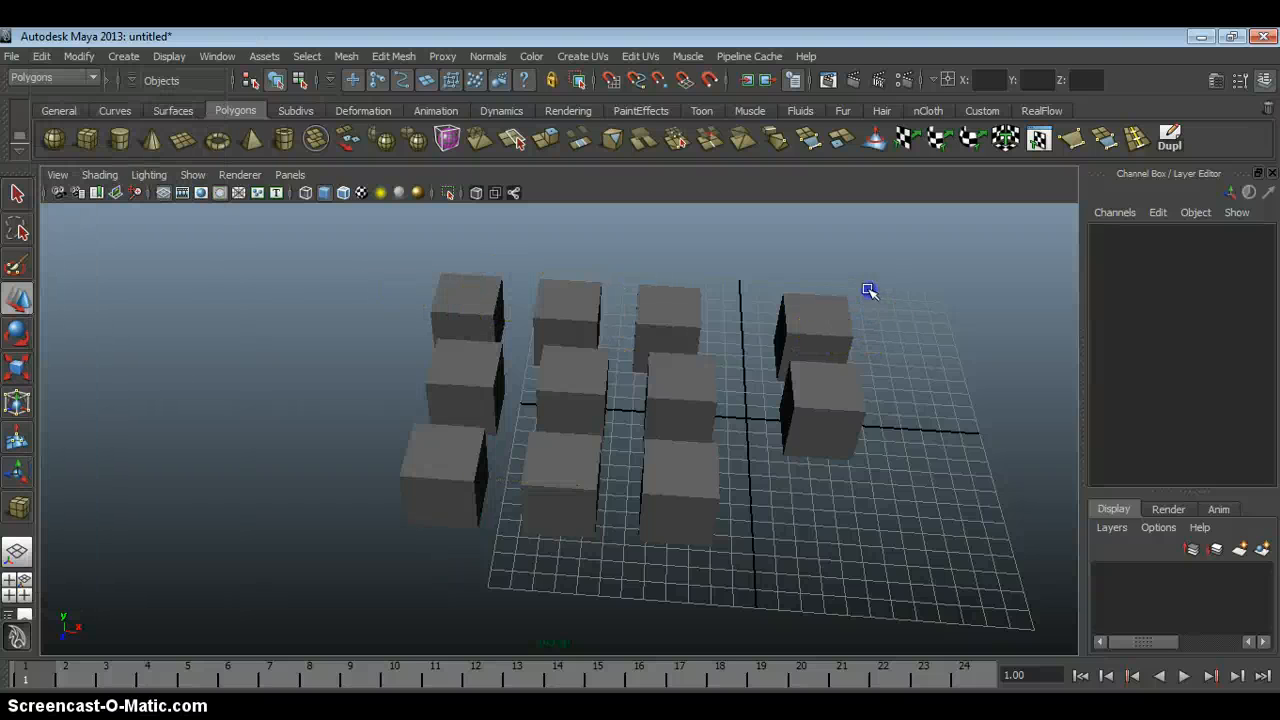
Examine the array of duplicated cubes from several angles, selecting individual cubes in turn to check that each is a separate object.
drag(868, 290, 788, 468)
drag(926, 417, 629, 360)
click(769, 309)
alt+right_drag(599, 367, 615, 398)
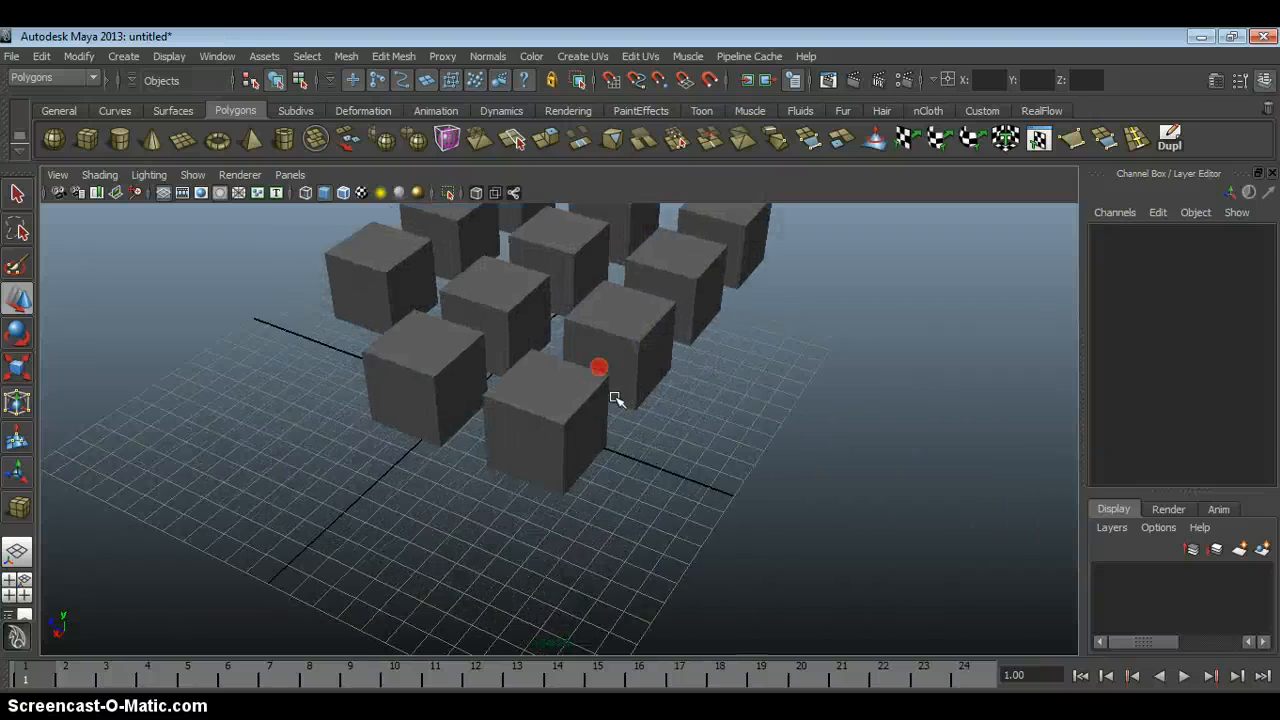
alt+drag(615, 398, 529, 443)
click(487, 426)
alt+middle_drag(541, 427, 503, 443)
click(557, 408)
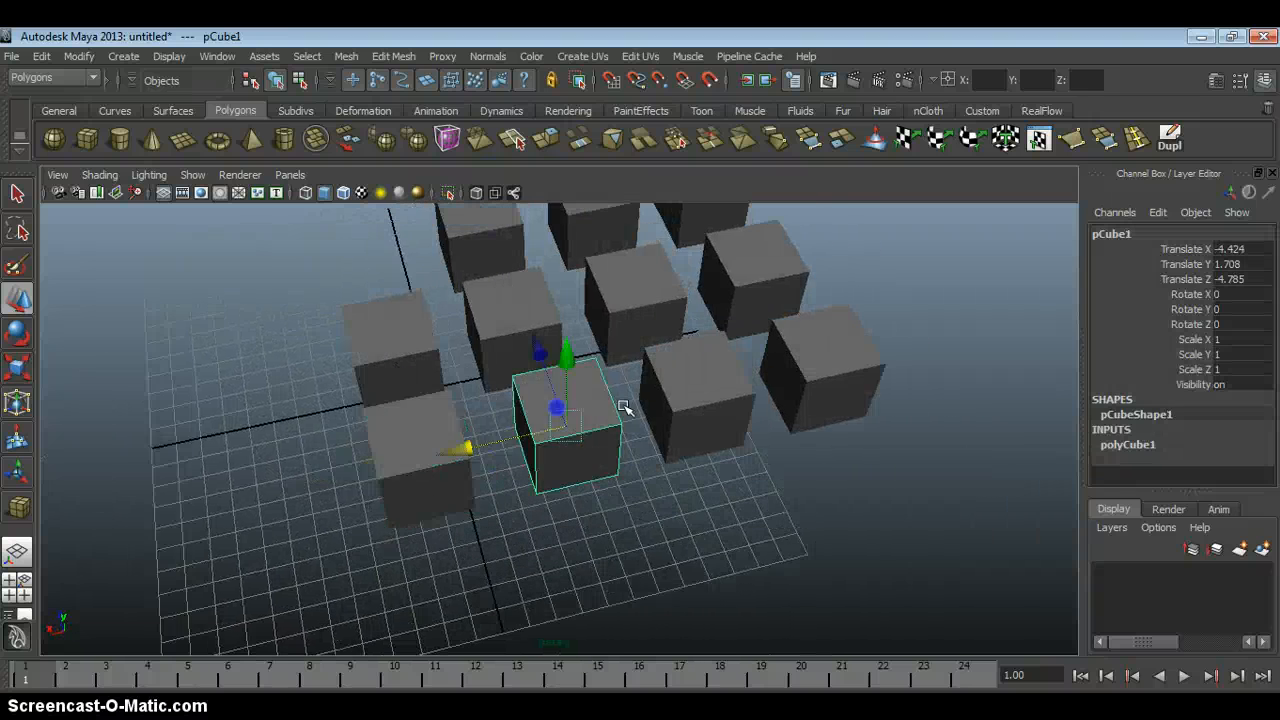
alt+drag(623, 406, 600, 429)
click(700, 466)
alt+middle_drag(700, 466, 629, 449)
click(726, 448)
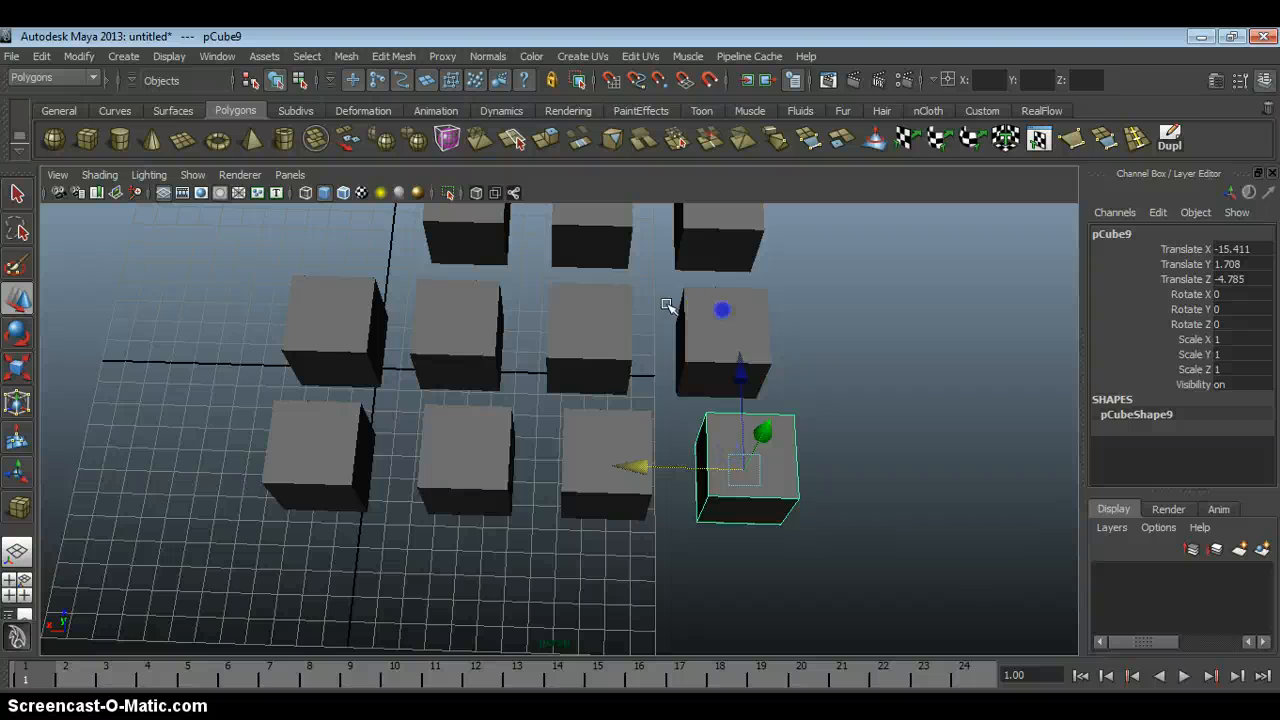
shift+click(722, 310)
shift+click(580, 304)
shift+click(465, 301)
alt+drag(480, 306, 637, 397)
click(764, 277)
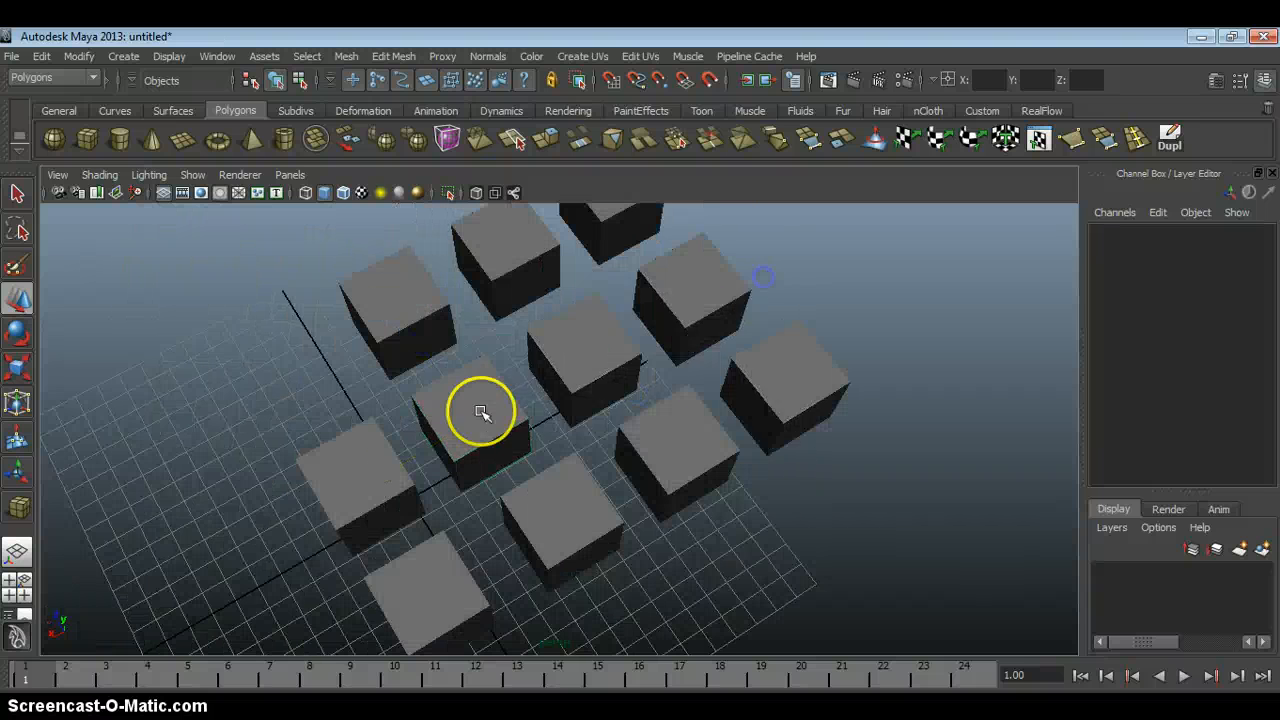
alt+drag(481, 411, 615, 398)
Edit the vertices of the cube at Z 7.021 in the X -3.65 line, pulling its two front upper vertices outward along Z, and select the neighbouring cube.
click(572, 445)
alt+right_drag(477, 471, 528, 491)
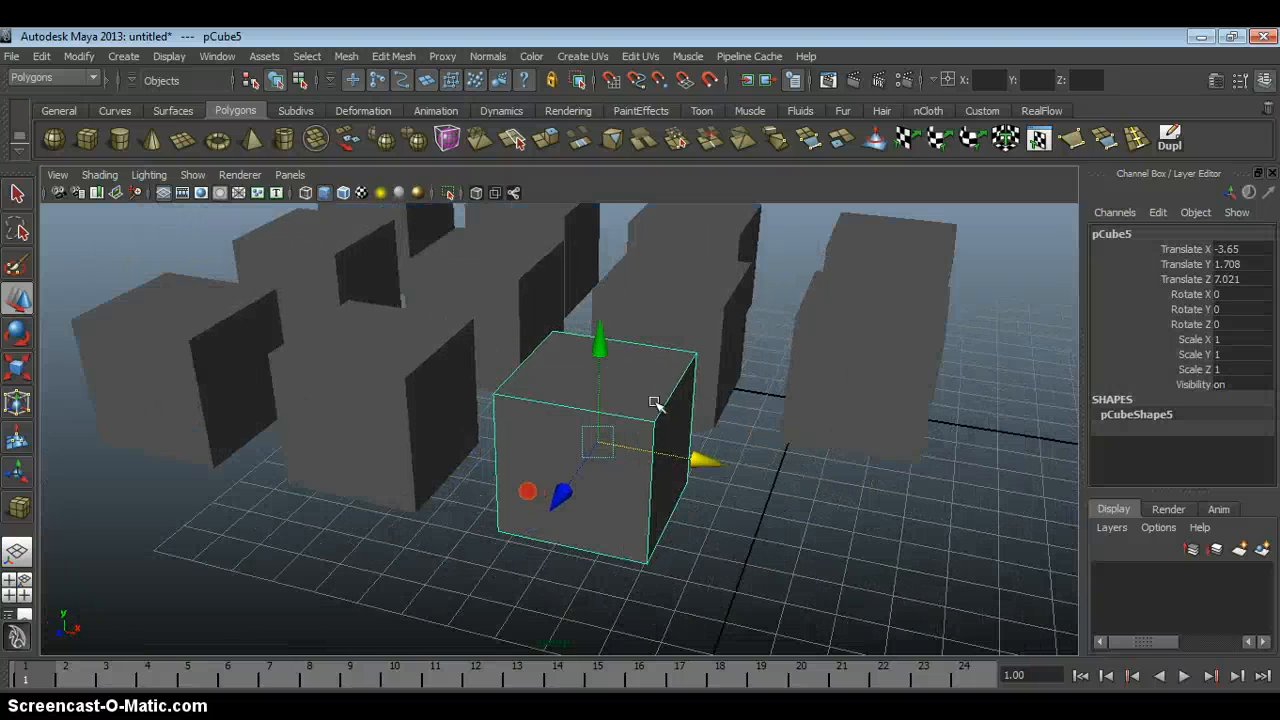
alt+drag(655, 403, 486, 400)
right_drag(486, 400, 422, 401)
alt+drag(422, 401, 426, 440)
click(393, 423)
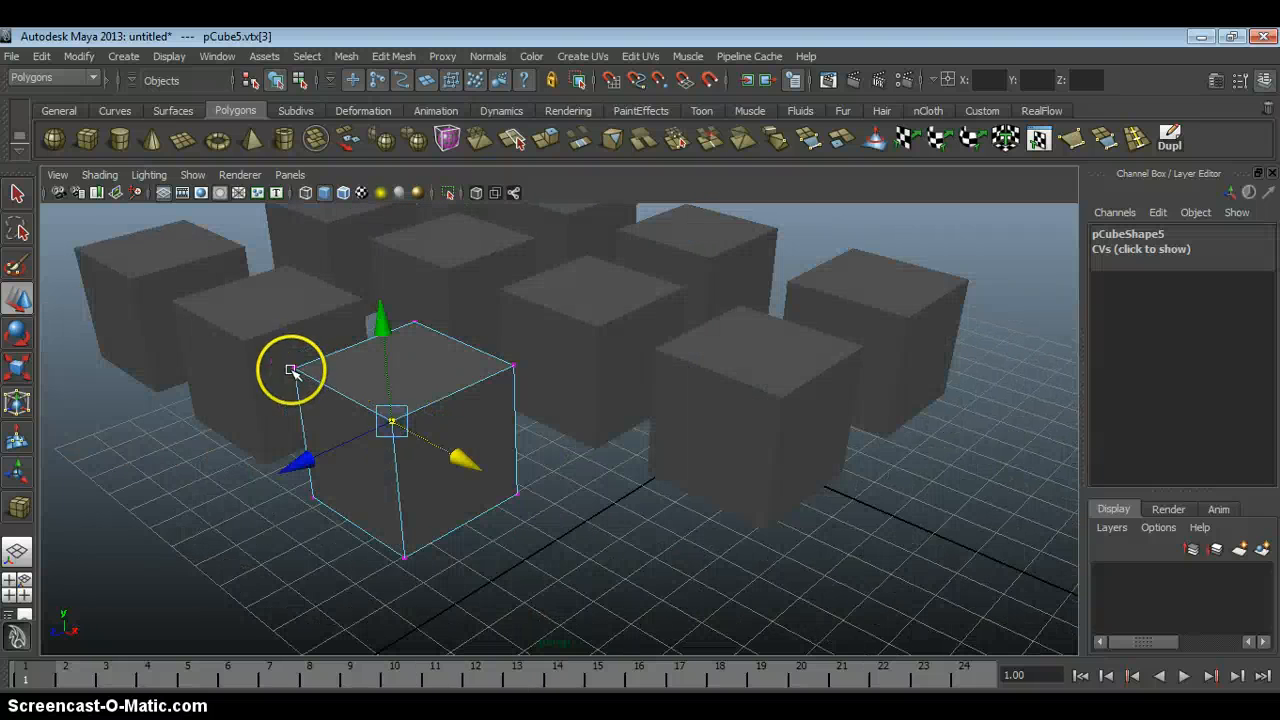
shift+click(294, 367)
click(268, 430)
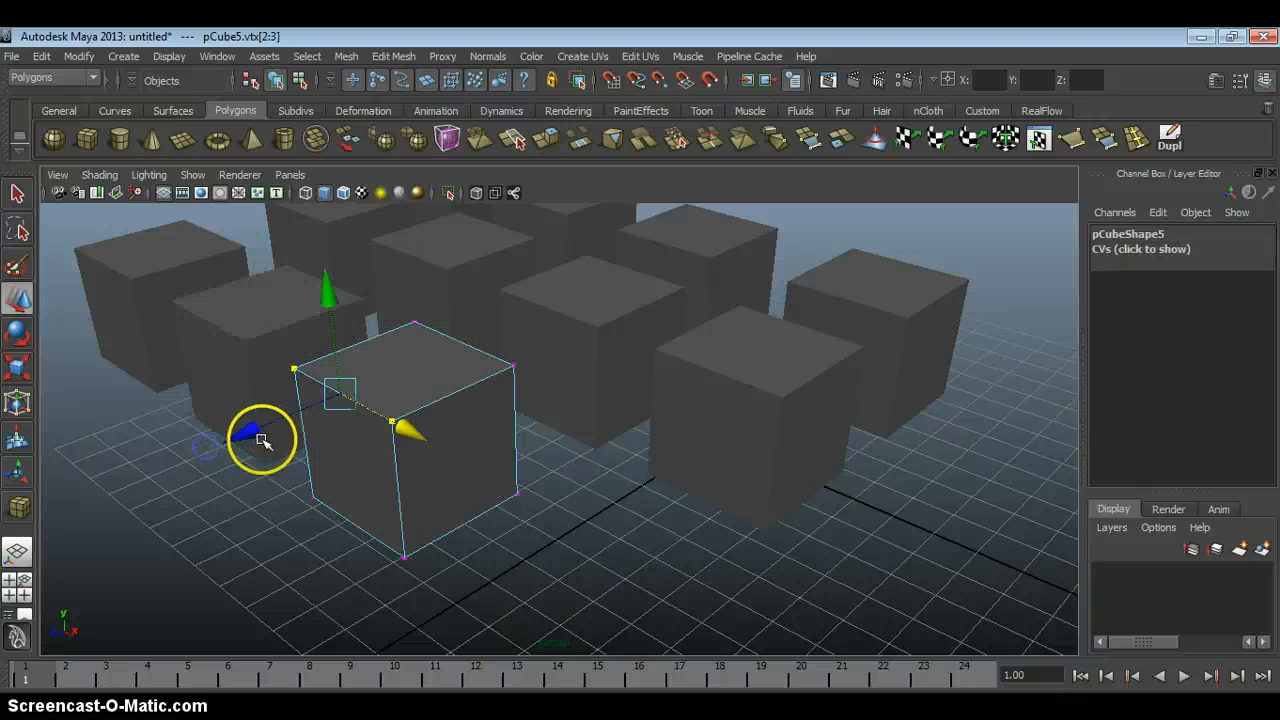
drag(251, 433, 208, 447)
click(541, 525)
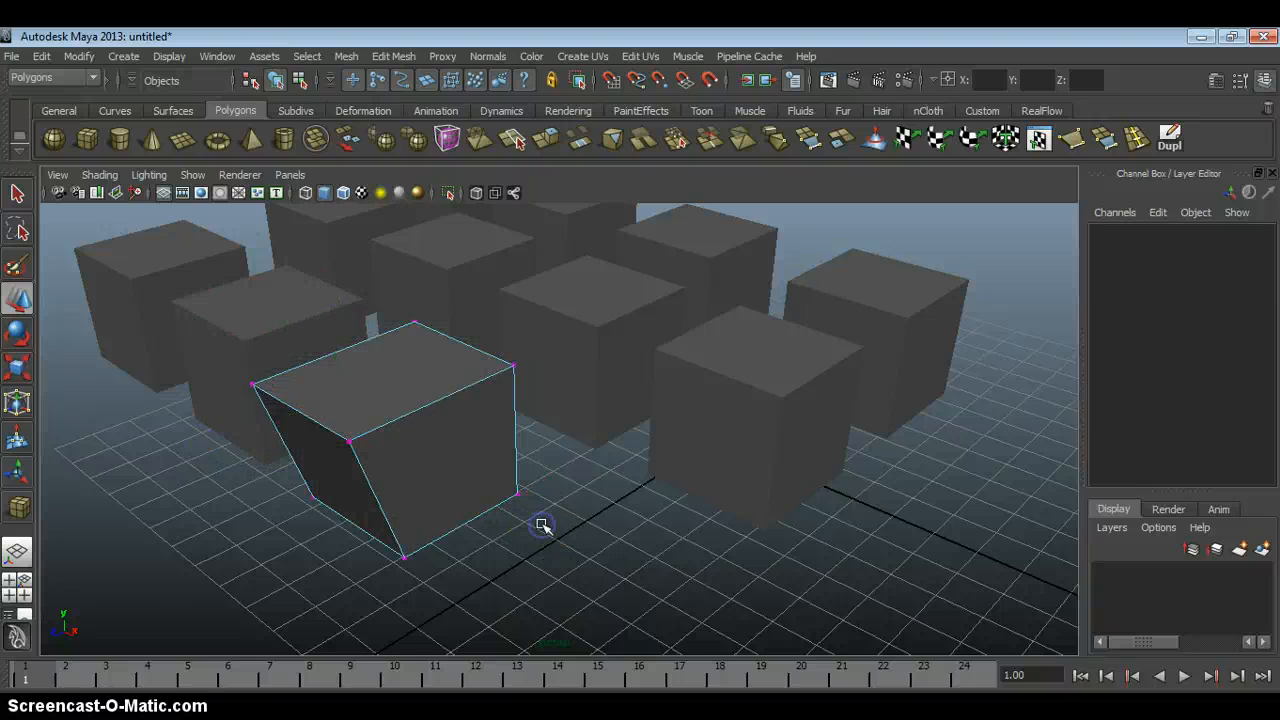
alt+drag(541, 525, 553, 465)
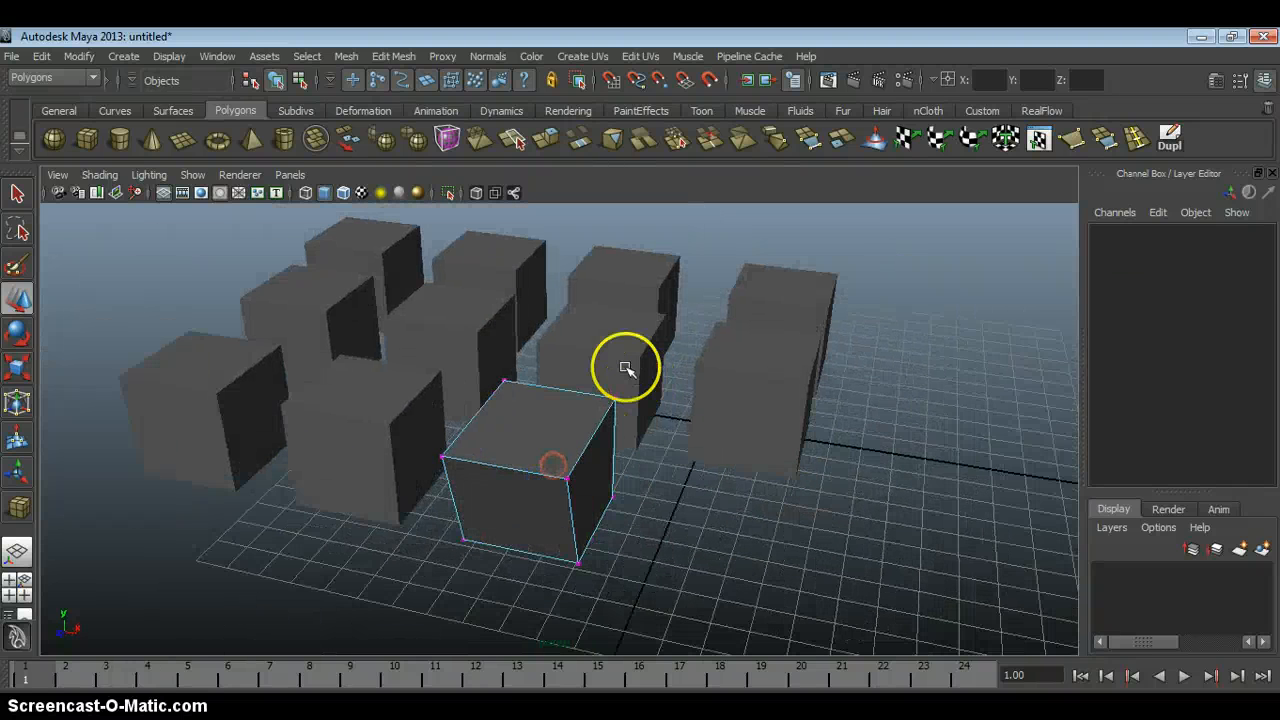
click(625, 368)
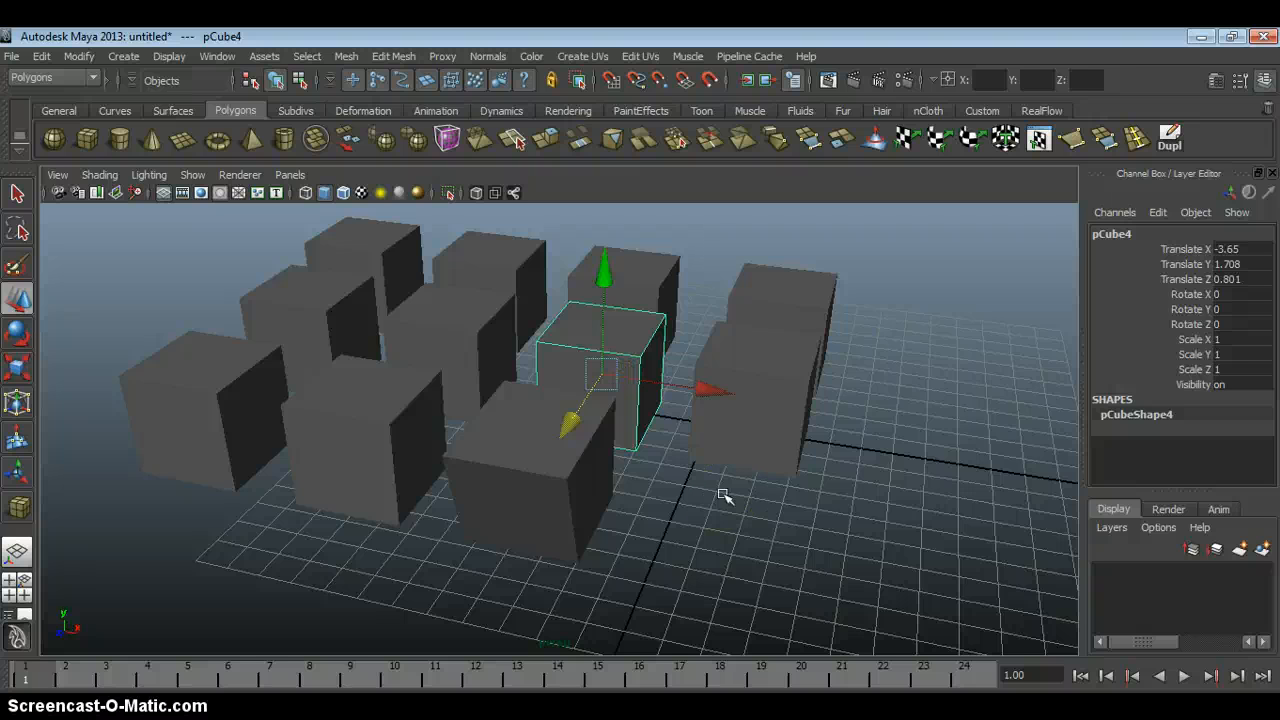